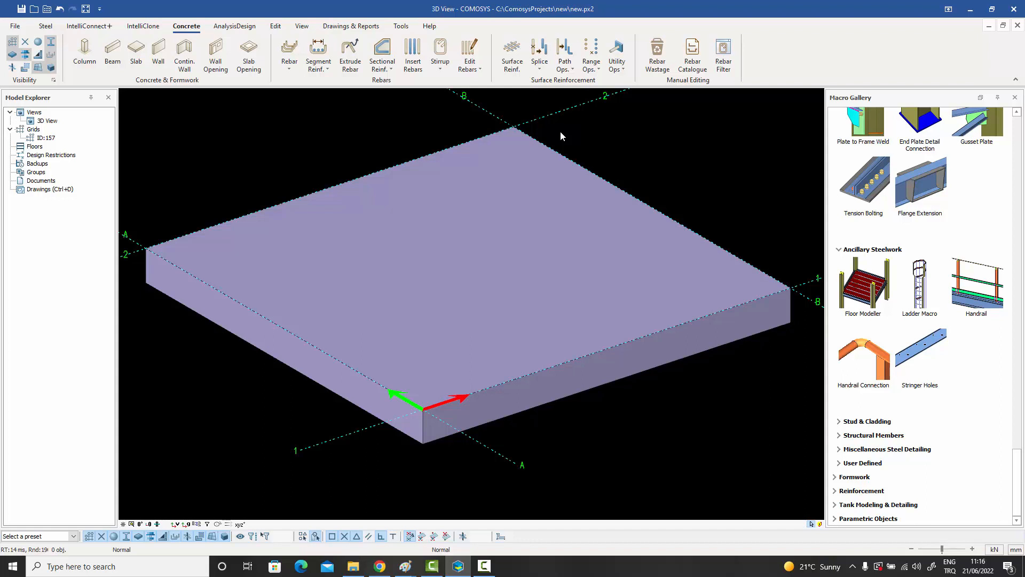
Create a rebar group in the slab, with the bar path along the grid 1 side face's bottom-top-top-bottom corners from A to B, distributed to grid 2.
{"action": "middle_click_drag", "start_coordinate": [561, 130], "coordinate": [576, 130]}
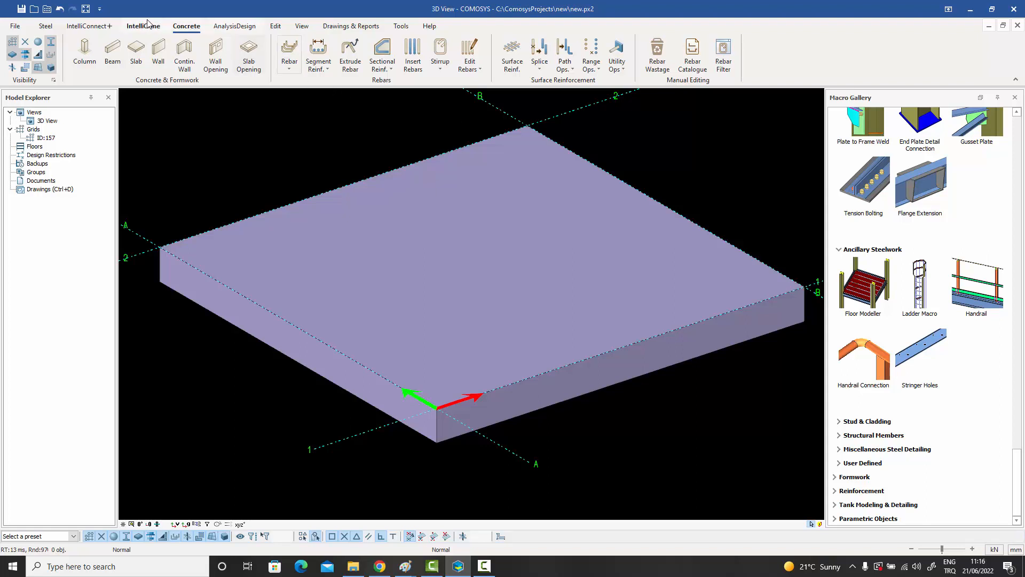
{"action": "left_click", "coordinate": [291, 68]}
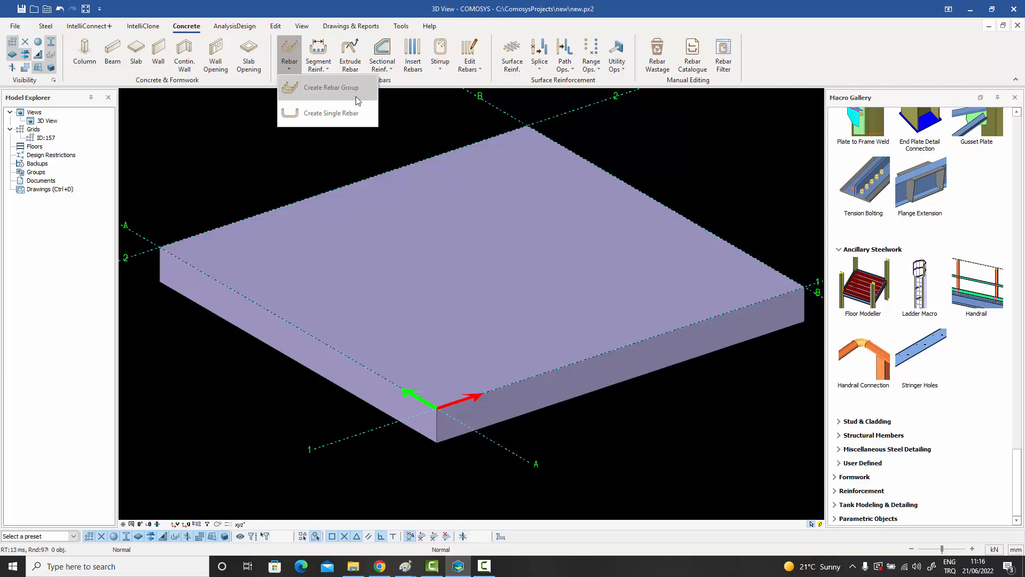
{"action": "left_click", "coordinate": [322, 94]}
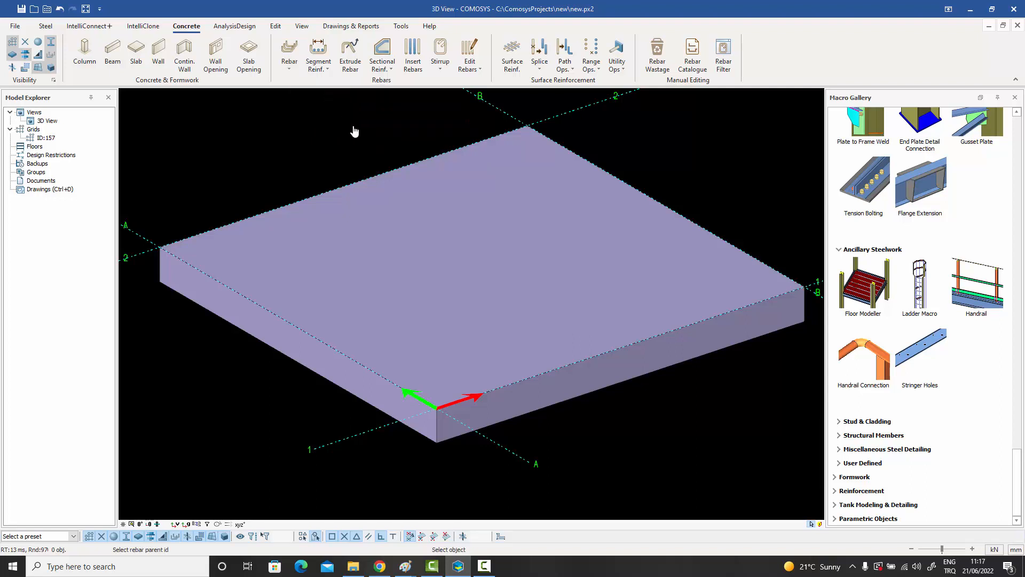
{"action": "left_click", "coordinate": [602, 384]}
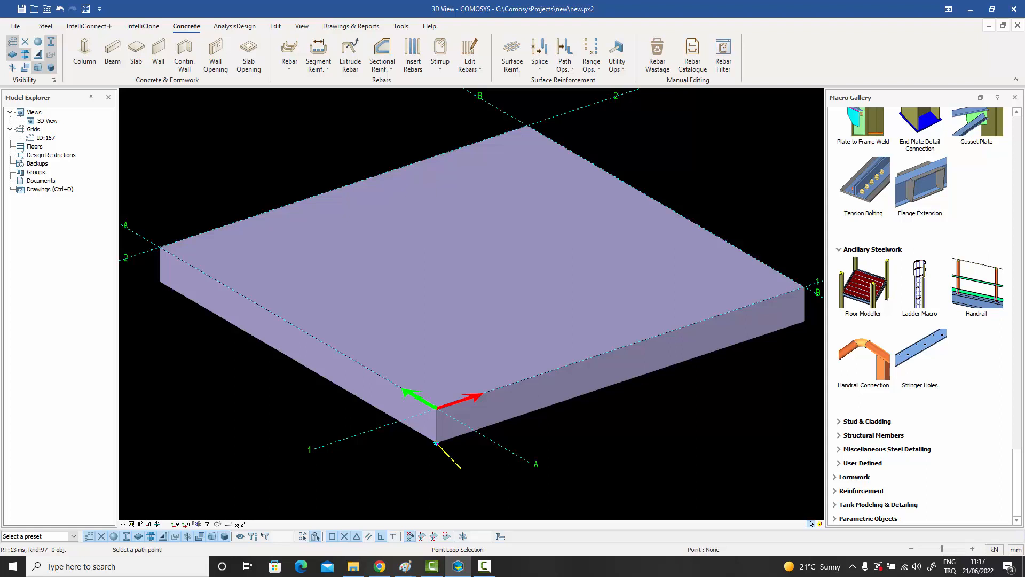
{"action": "left_click", "coordinate": [437, 442]}
{"action": "left_click", "coordinate": [437, 408]}
{"action": "left_click", "coordinate": [801, 289]}
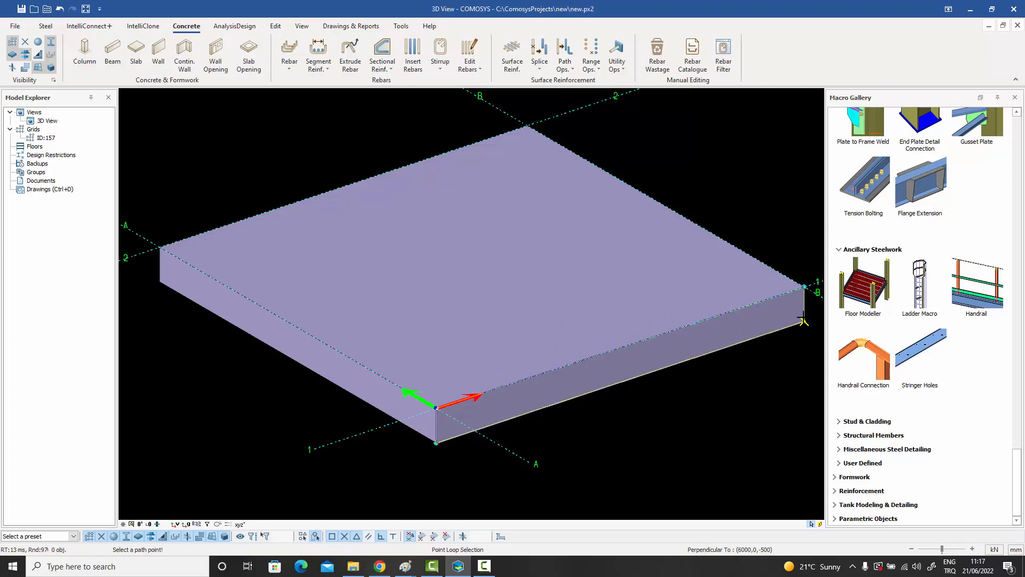
{"action": "left_click", "coordinate": [804, 321]}
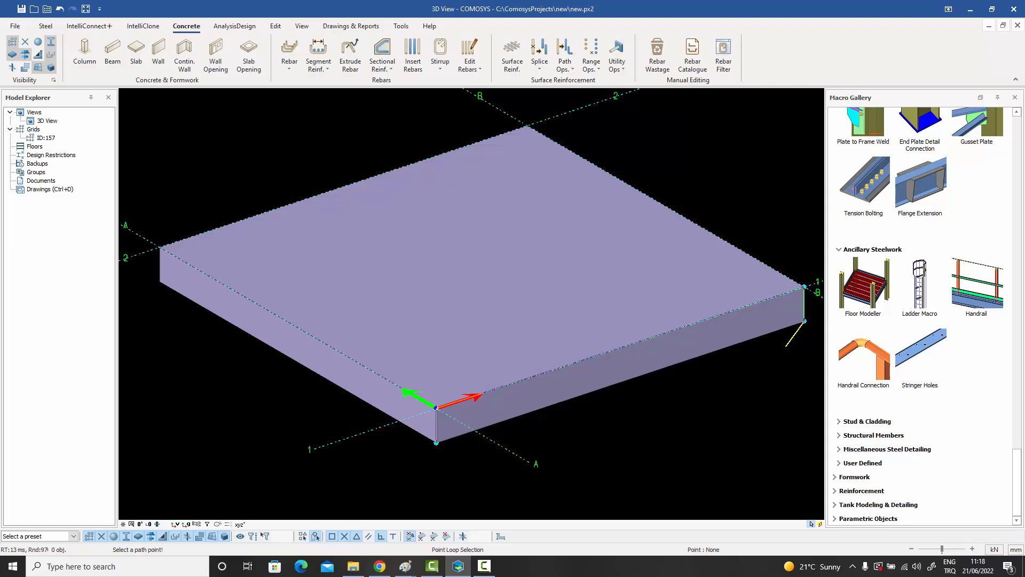
{"action": "key", "text": "Return"}
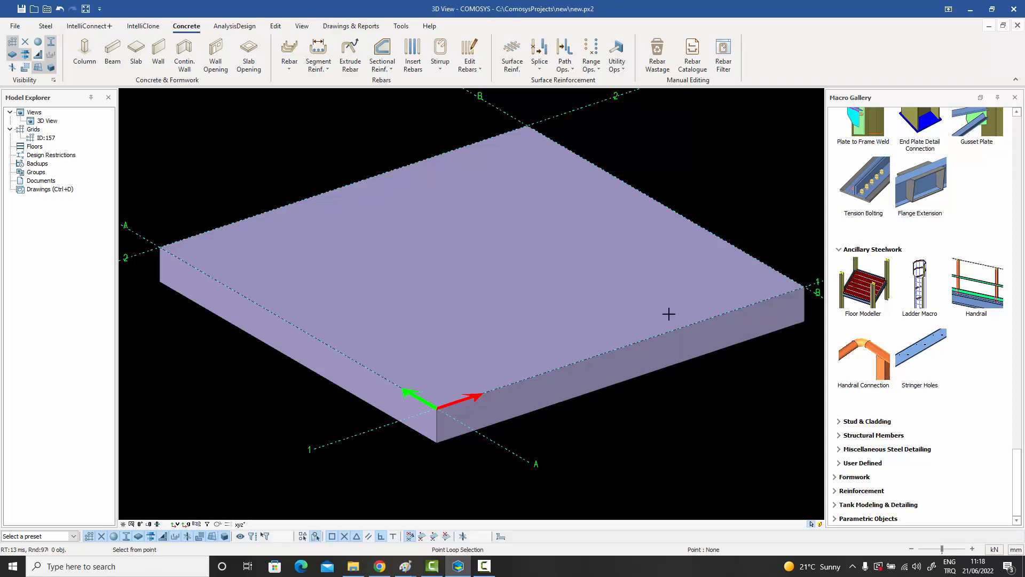
{"action": "left_click", "coordinate": [438, 407]}
{"action": "left_click", "coordinate": [160, 247]}
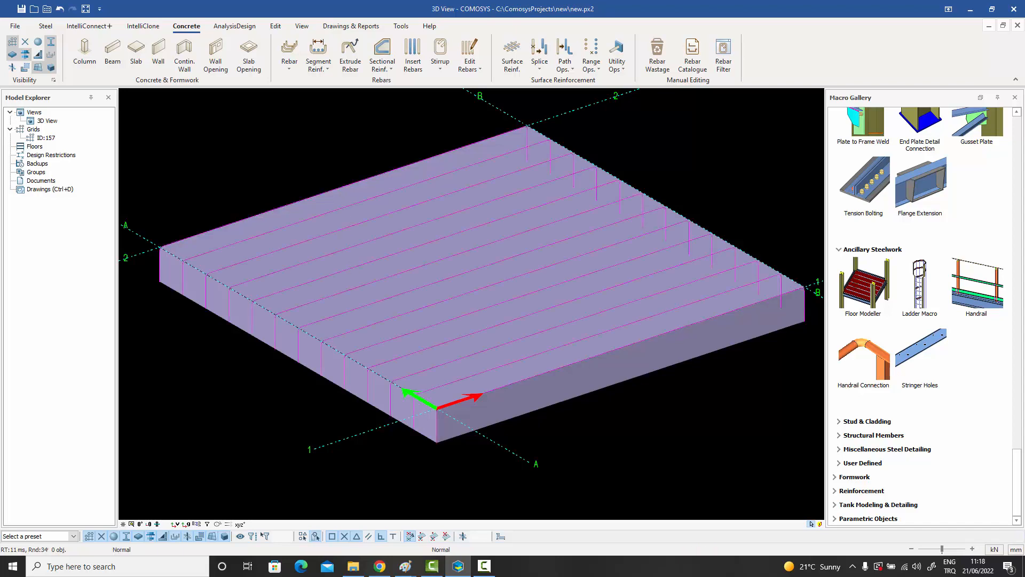
Set the rebar group's diameter and actual diameter to 20 mm and apply the change.
{"action": "scroll", "coordinate": [349, 257], "scroll_direction": "up", "scroll_amount": 4}
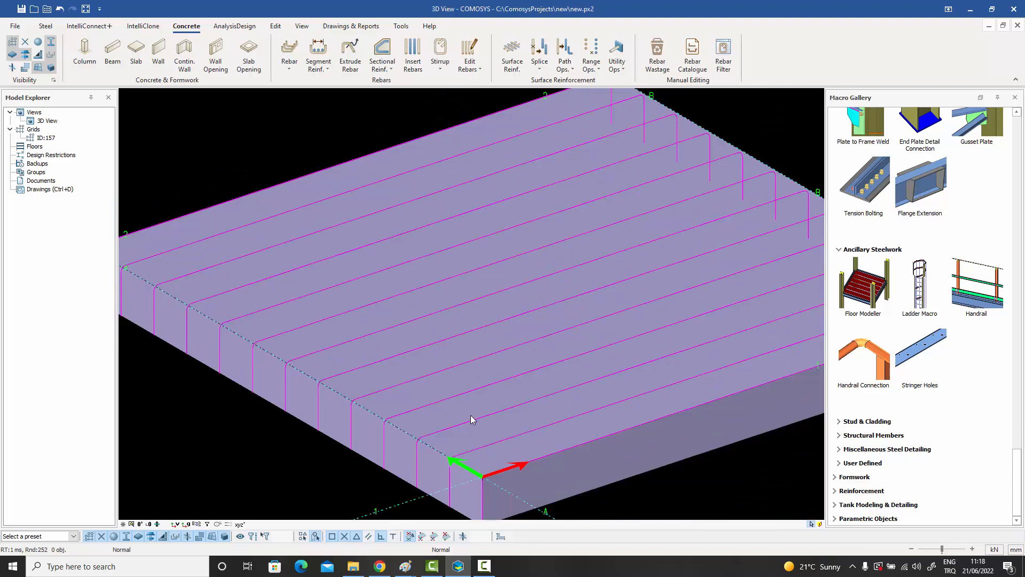
{"action": "scroll", "coordinate": [470, 415], "scroll_direction": "up", "scroll_amount": 5}
{"action": "middle_click_drag", "start_coordinate": [428, 397], "coordinate": [431, 339]}
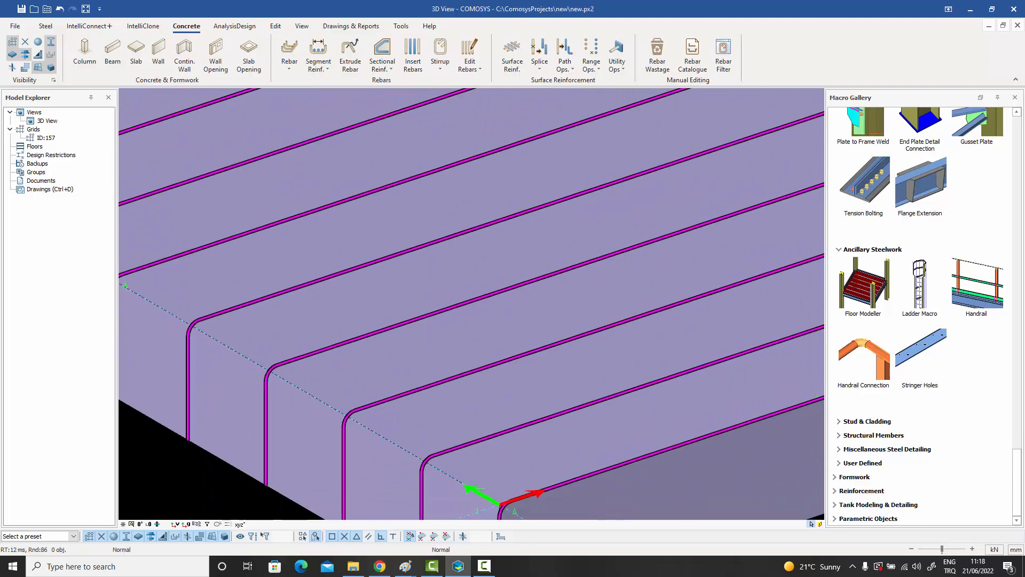
{"action": "left_click", "coordinate": [485, 567]}
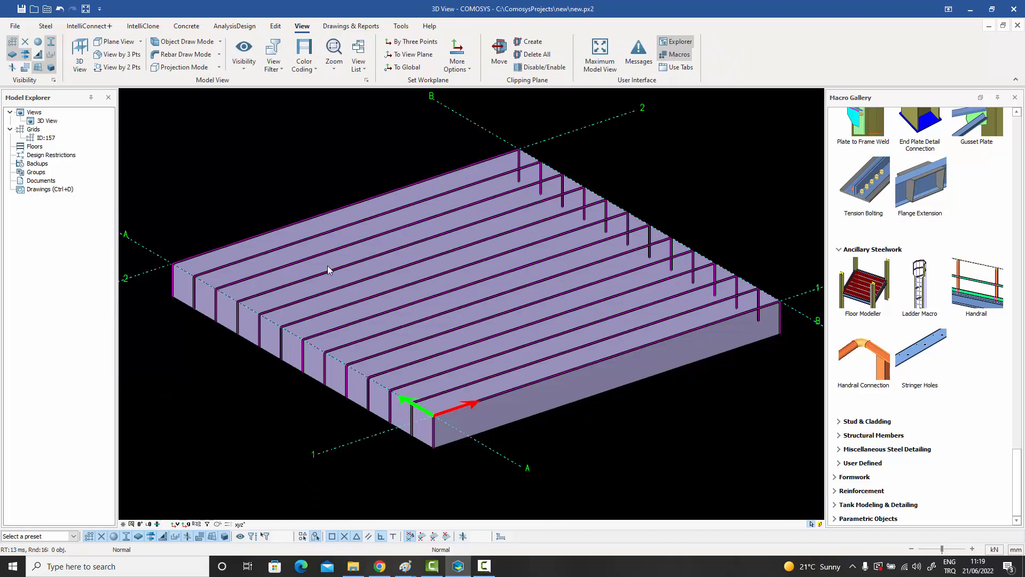
{"action": "double_click", "coordinate": [478, 305]}
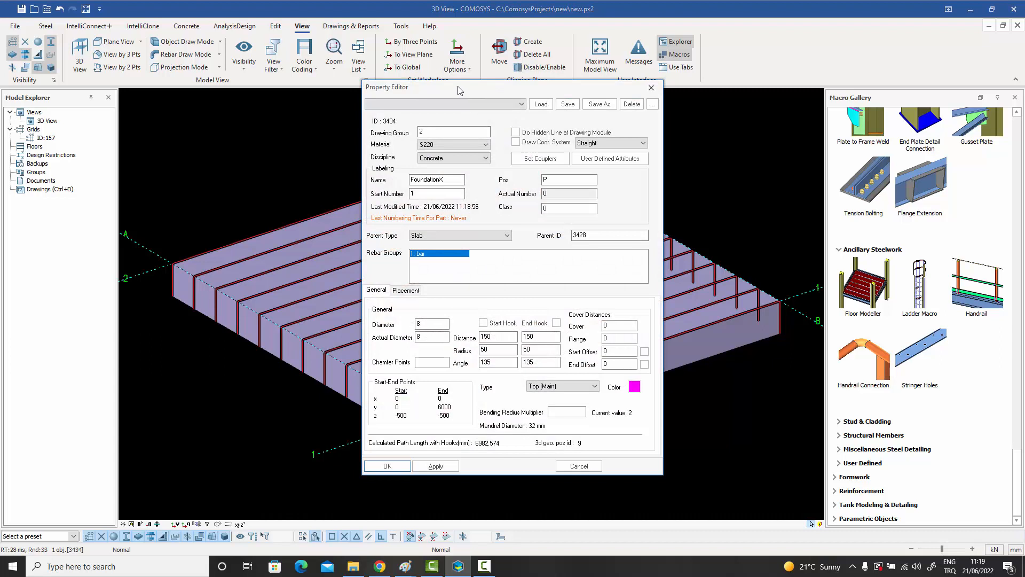
{"action": "left_click_drag", "start_coordinate": [458, 91], "coordinate": [661, 54]}
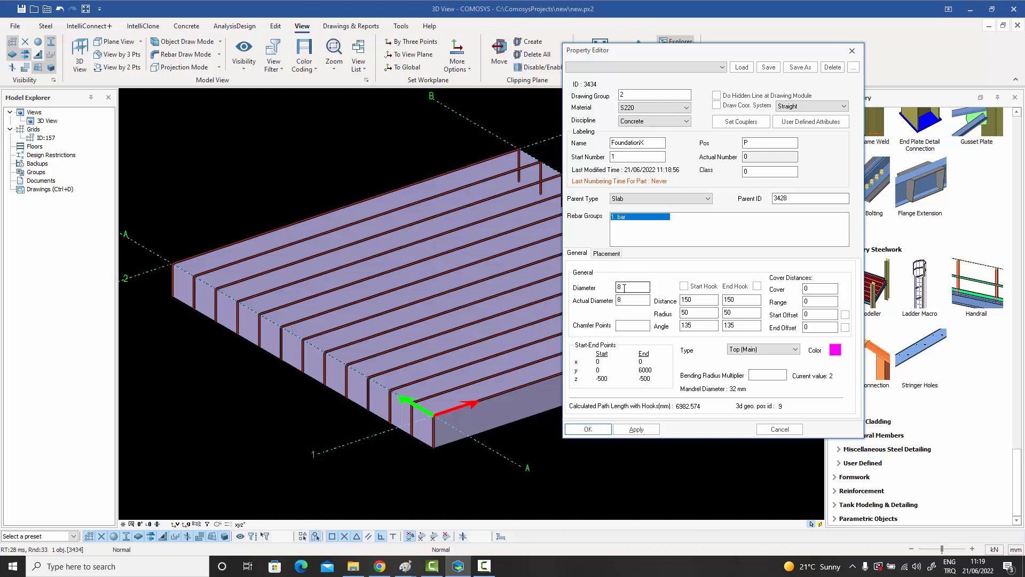
{"action": "left_click_drag", "start_coordinate": [624, 287], "coordinate": [586, 281]}
{"action": "type", "text": "20"}
{"action": "left_click_drag", "start_coordinate": [645, 300], "coordinate": [573, 298]}
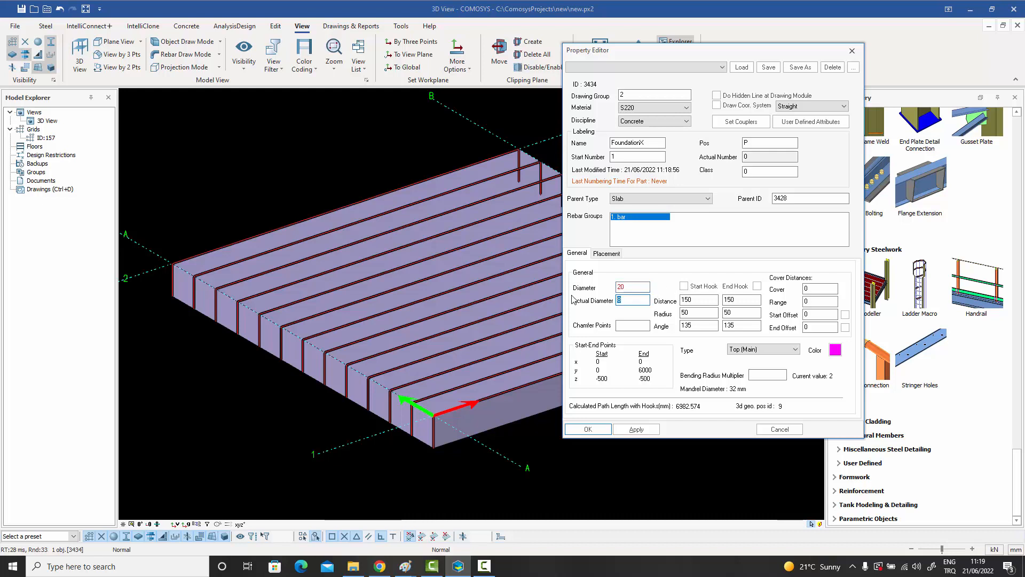
{"action": "type", "text": "20"}
{"action": "left_click", "coordinate": [636, 430]}
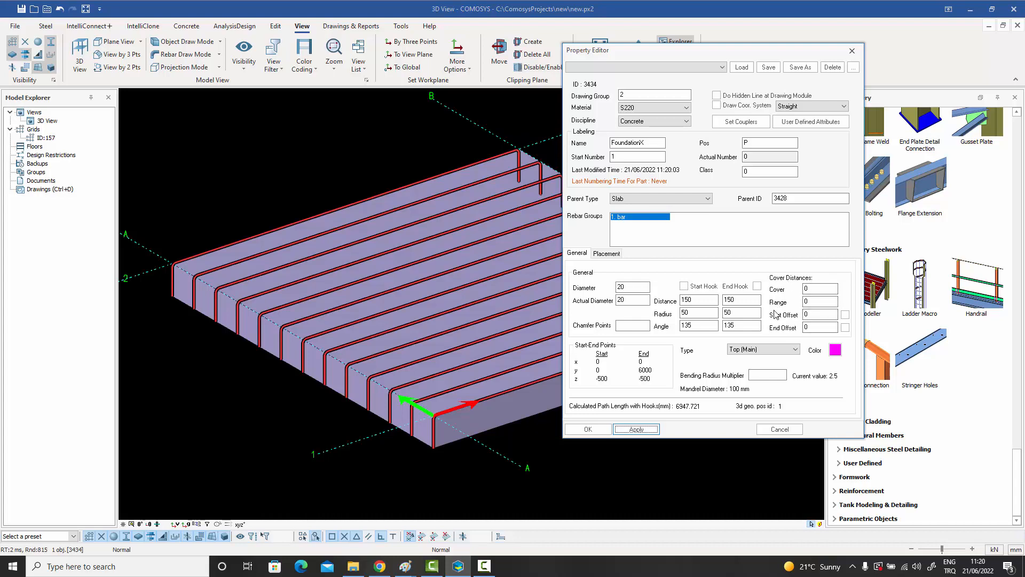
{"action": "left_click", "coordinate": [782, 430]}
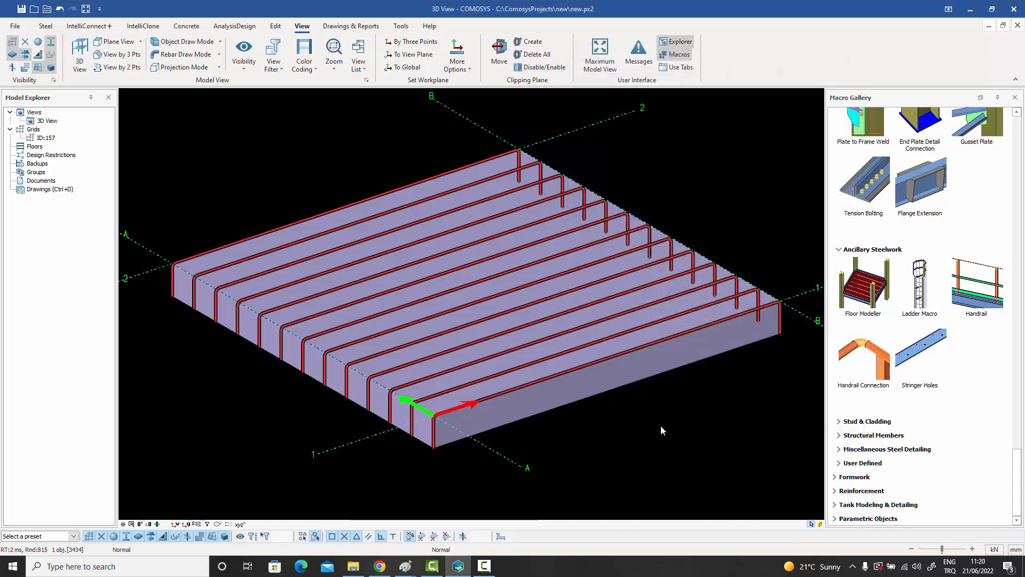
Switch to a front elevation of the slab and examine how the bars sit against its top, side and bottom edges.
{"action": "scroll", "coordinate": [662, 425], "scroll_direction": "down", "scroll_amount": 2}
{"action": "middle_click_drag", "start_coordinate": [662, 424], "coordinate": [643, 404]}
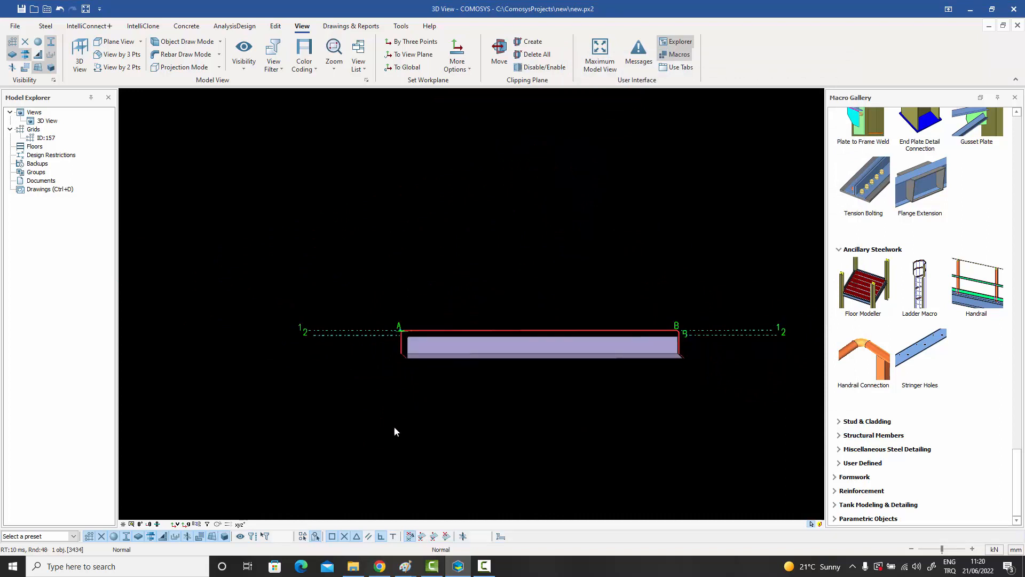
{"action": "left_click", "coordinate": [240, 524]}
{"action": "left_click", "coordinate": [265, 516]}
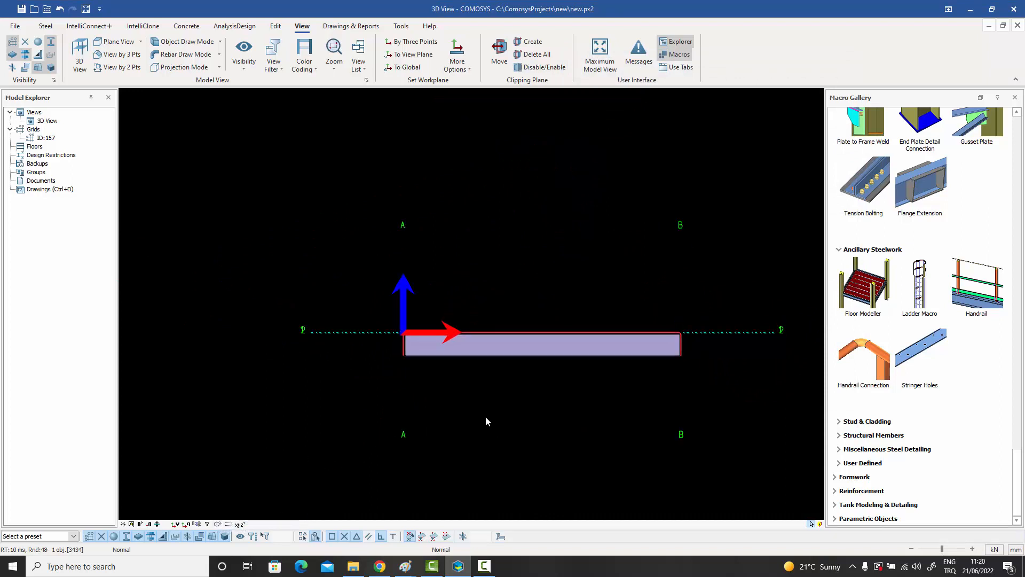
{"action": "scroll", "coordinate": [540, 364], "scroll_direction": "up", "scroll_amount": 2}
{"action": "scroll", "coordinate": [540, 370], "scroll_direction": "up", "scroll_amount": 1}
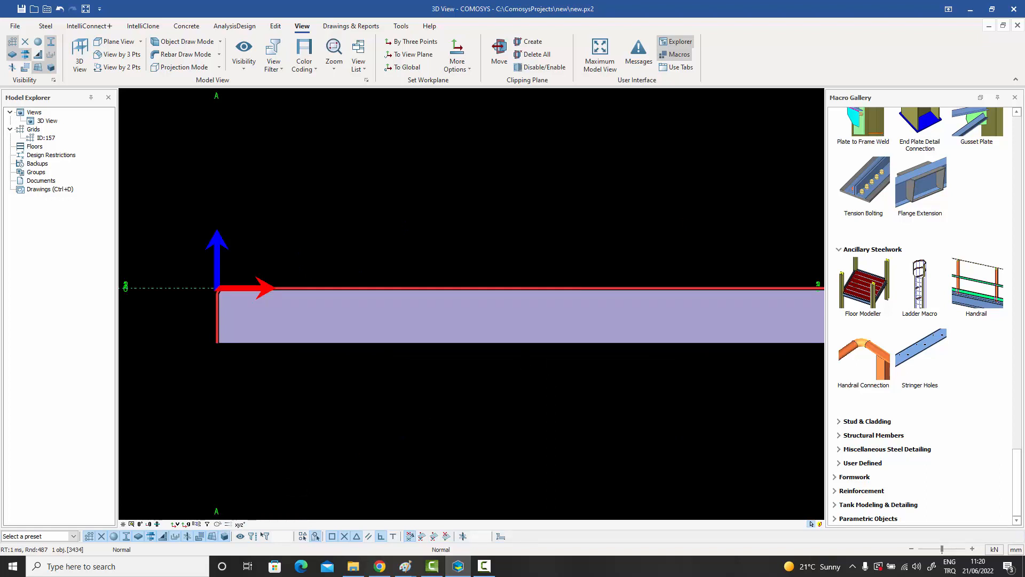
{"action": "middle_click_drag", "start_coordinate": [540, 368], "coordinate": [381, 350]}
{"action": "scroll", "coordinate": [733, 283], "scroll_direction": "up", "scroll_amount": 3}
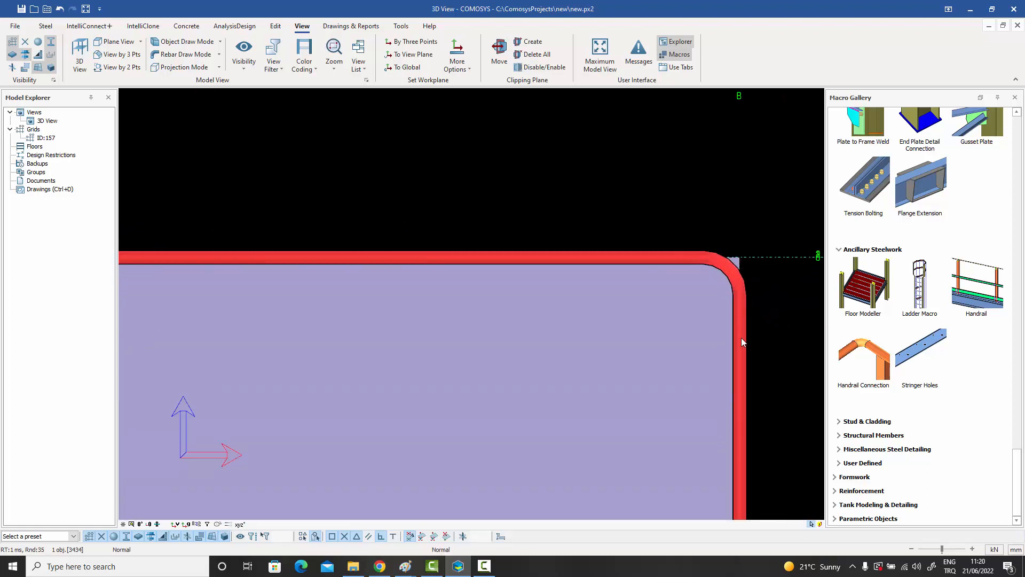
{"action": "scroll", "coordinate": [739, 353], "scroll_direction": "down", "scroll_amount": 3}
{"action": "scroll", "coordinate": [740, 425], "scroll_direction": "up", "scroll_amount": 3}
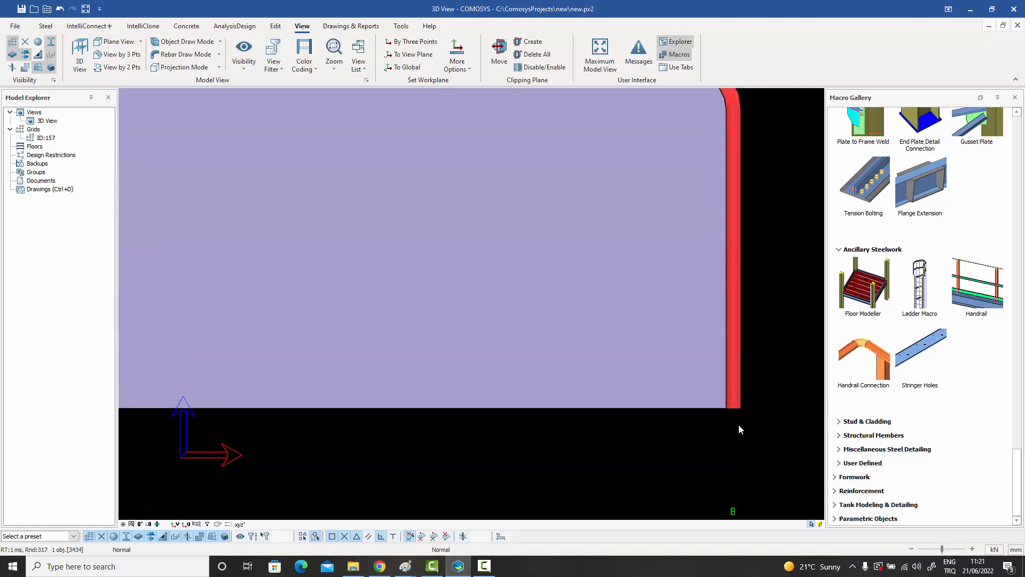
{"action": "scroll", "coordinate": [711, 254], "scroll_direction": "down", "scroll_amount": 5}
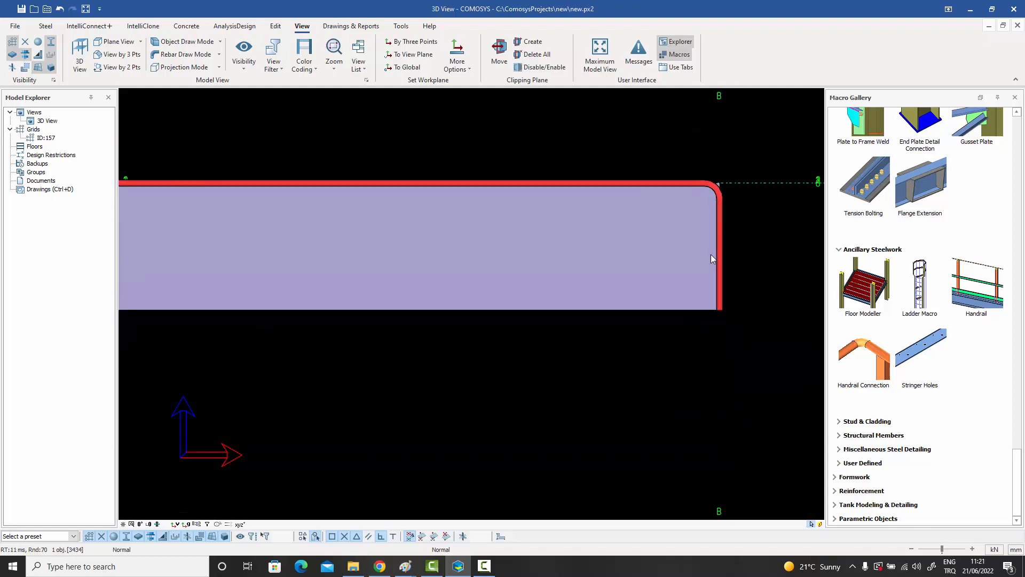
{"action": "scroll", "coordinate": [461, 281], "scroll_direction": "up", "scroll_amount": 2}
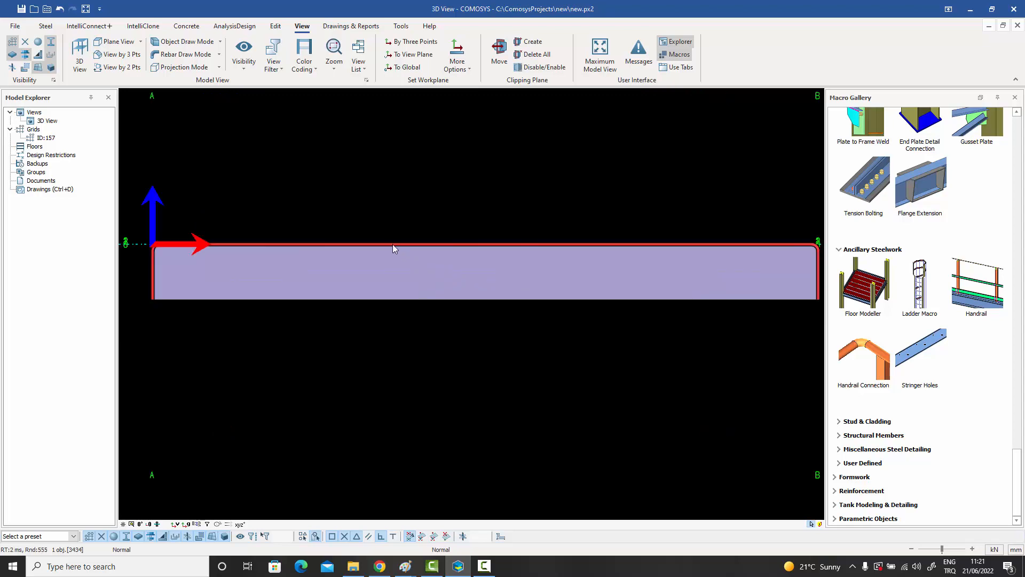
Set the rebar group's cover distance to 50 mm.
{"action": "double_click", "coordinate": [393, 247]}
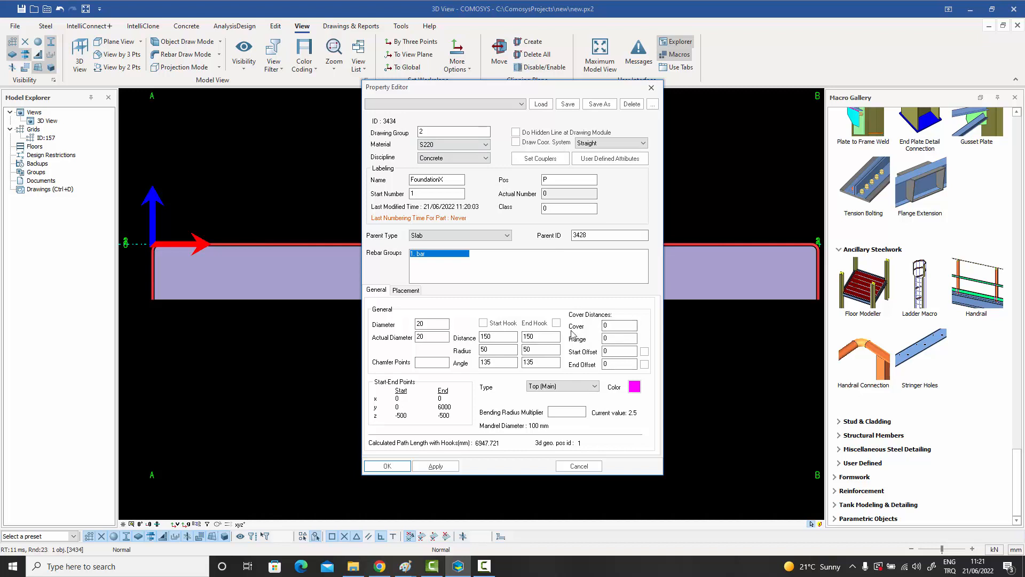
{"action": "left_click", "coordinate": [605, 327]}
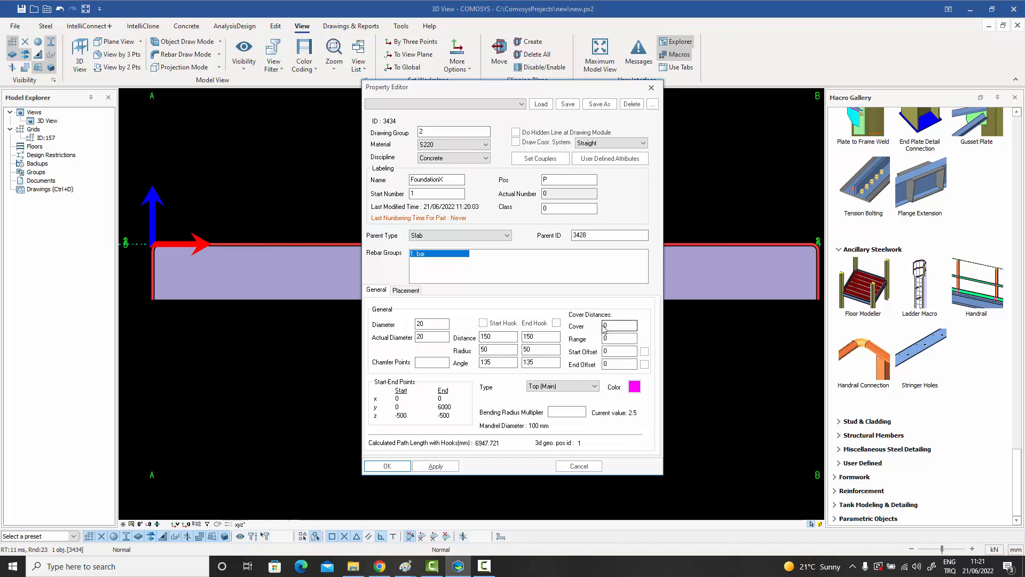
{"action": "double_click", "coordinate": [604, 327]}
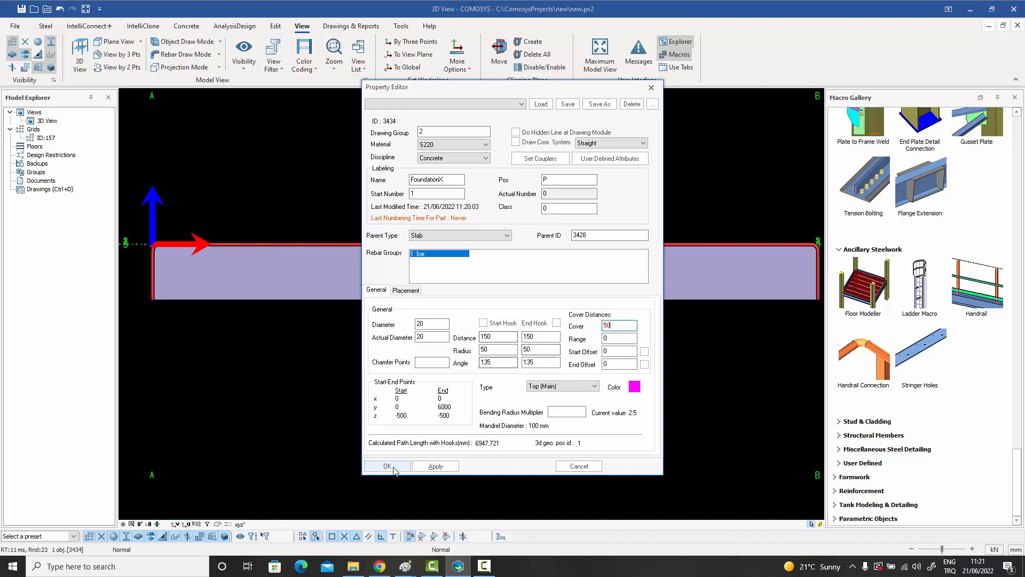
{"action": "left_click", "coordinate": [389, 466]}
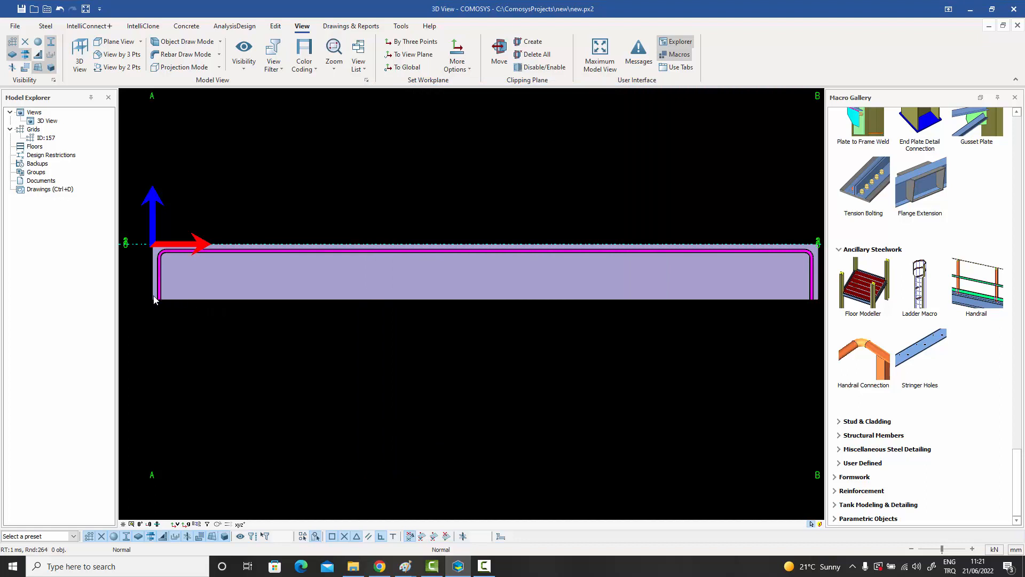
Examine both bar ends at the slab's bottom edge and review the rebar group's cover and offset settings.
{"action": "scroll", "coordinate": [153, 295], "scroll_direction": "up", "scroll_amount": 3}
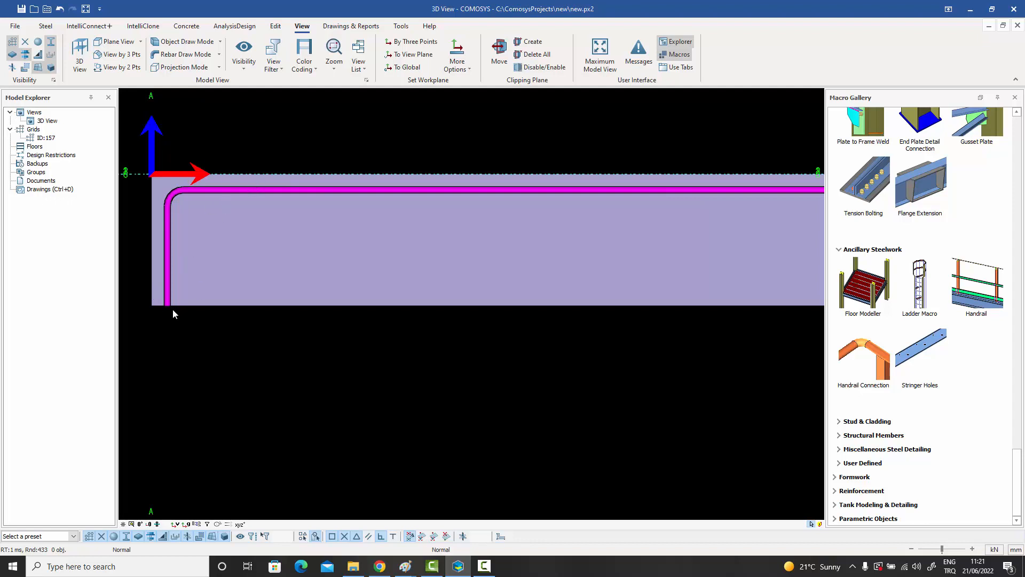
{"action": "scroll", "coordinate": [170, 307], "scroll_direction": "up", "scroll_amount": 3}
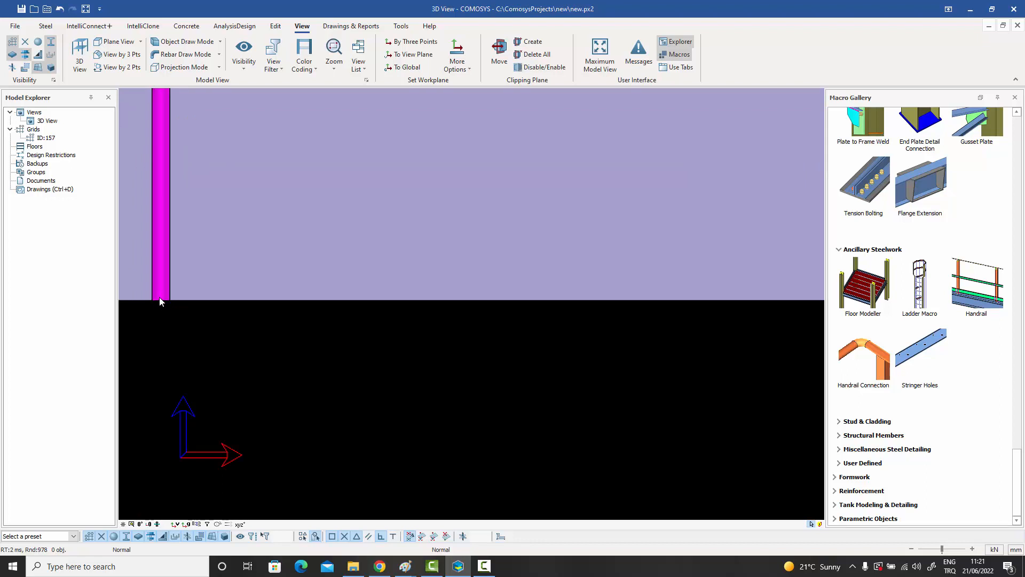
{"action": "scroll", "coordinate": [160, 297], "scroll_direction": "down", "scroll_amount": 5}
{"action": "scroll", "coordinate": [575, 285], "scroll_direction": "up", "scroll_amount": 5}
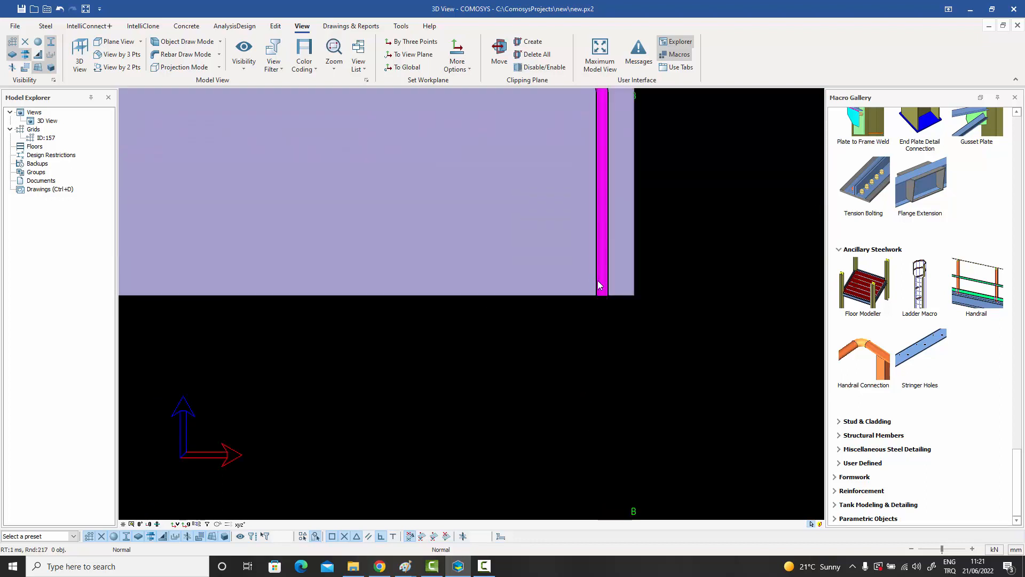
{"action": "scroll", "coordinate": [606, 296], "scroll_direction": "down", "scroll_amount": 2}
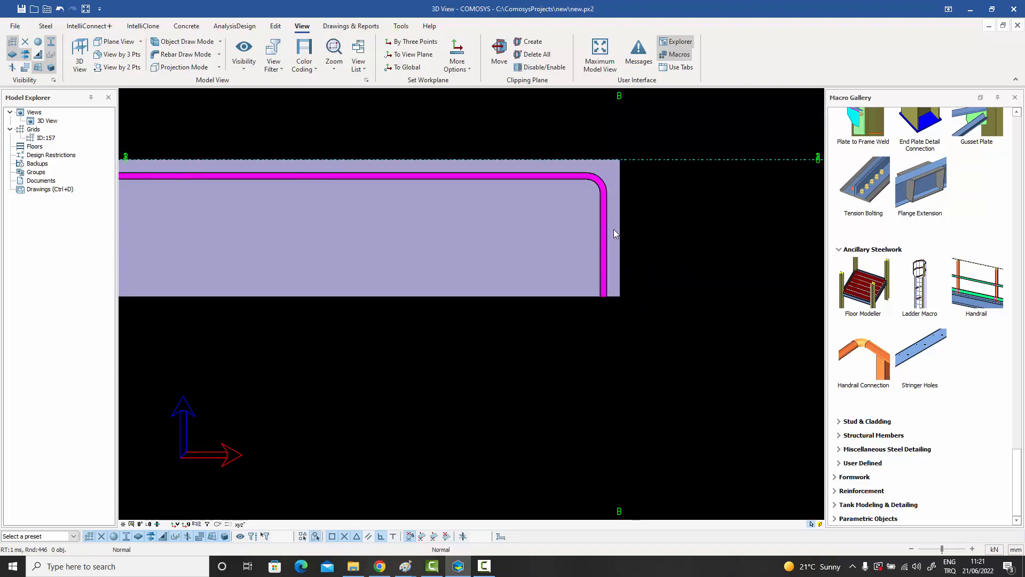
{"action": "scroll", "coordinate": [546, 220], "scroll_direction": "down", "scroll_amount": 1}
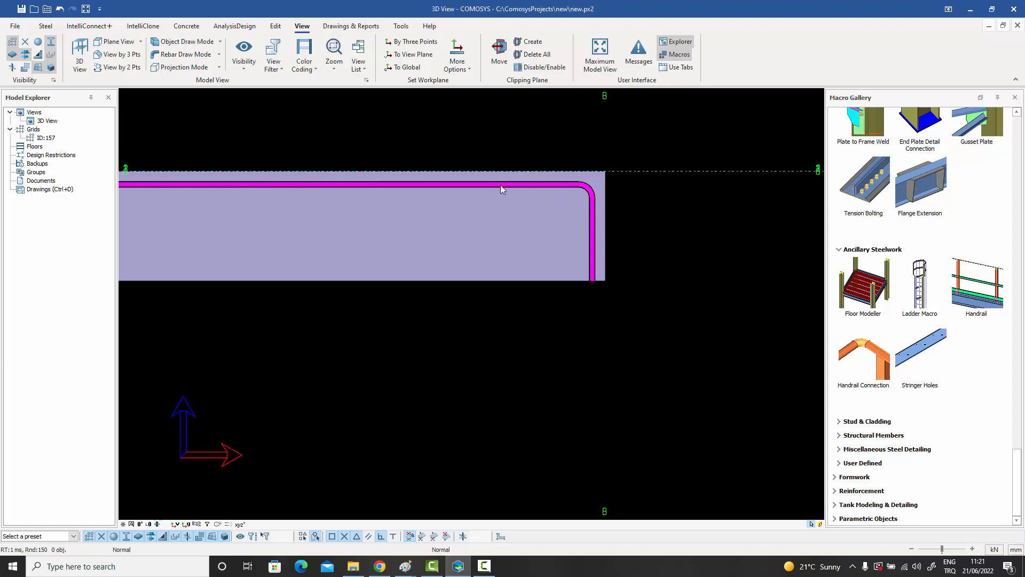
{"action": "scroll", "coordinate": [607, 261], "scroll_direction": "down", "scroll_amount": 4}
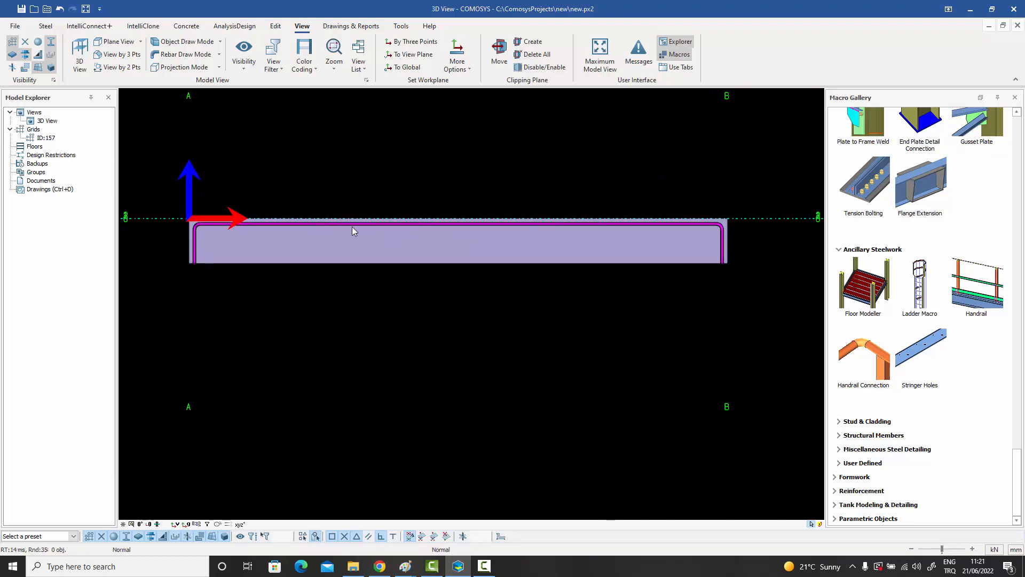
{"action": "double_click", "coordinate": [356, 226]}
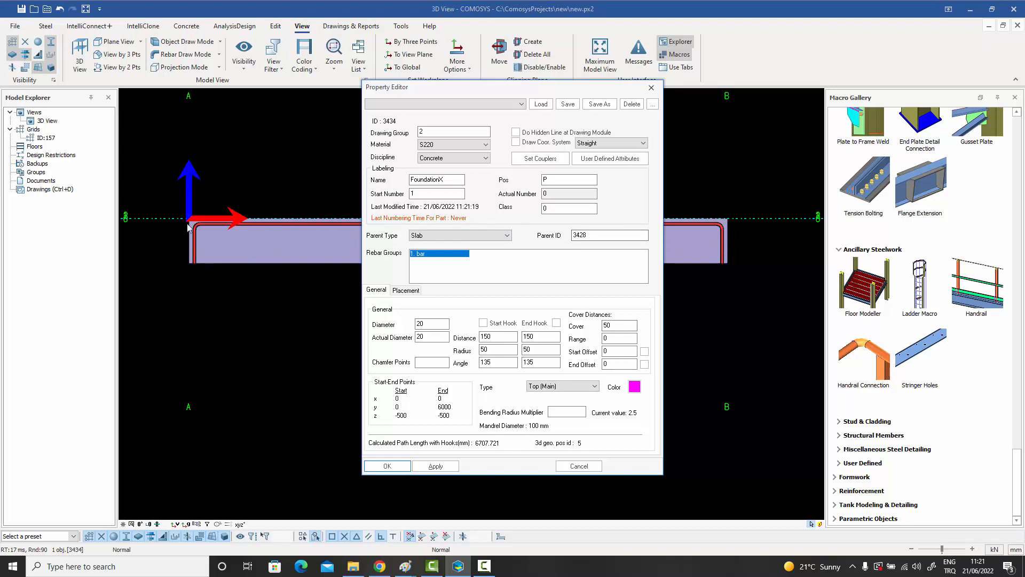
{"action": "left_click", "coordinate": [651, 87]}
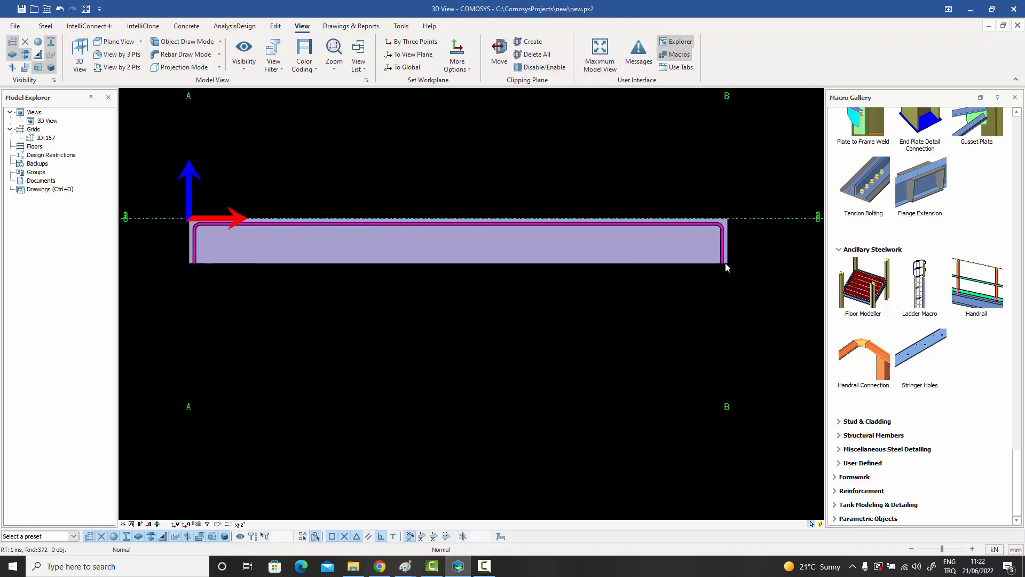
Set the rebar group's cover distances per bar segment to 50 100 50 and confirm the change.
{"action": "double_click", "coordinate": [621, 225]}
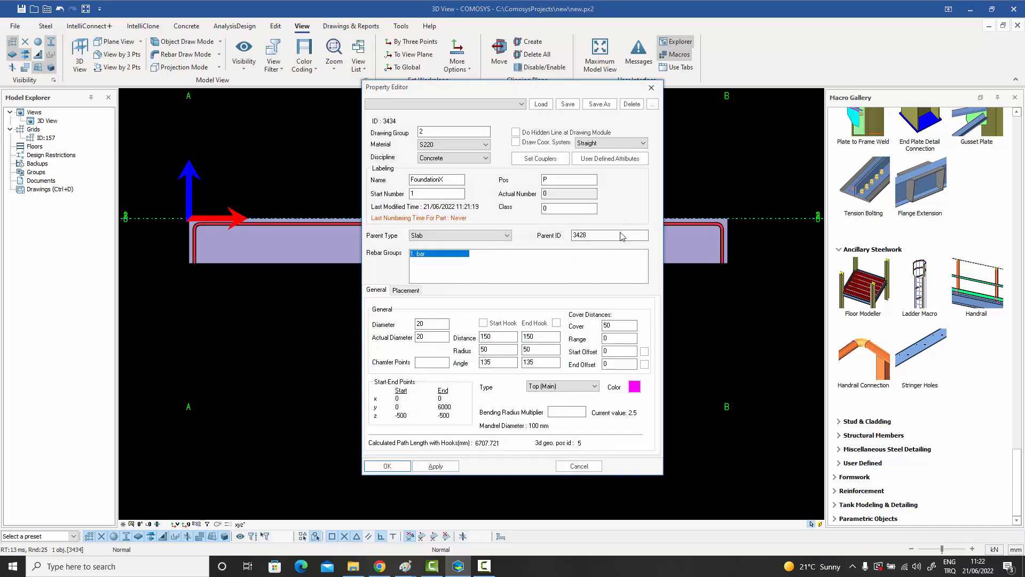
{"action": "left_click", "coordinate": [619, 325]}
{"action": "left_click", "coordinate": [621, 325]}
{"action": "left_click", "coordinate": [387, 465]}
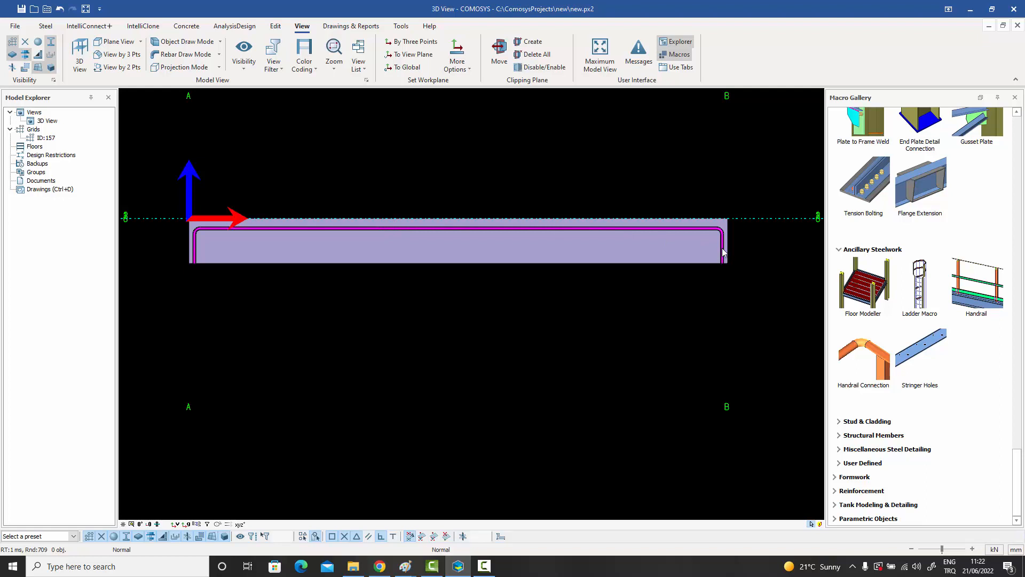
Measure the distance from the slab's lower corner at grid A to the centre of the vertical bar leg.
{"action": "middle_click_drag", "start_coordinate": [184, 223], "coordinate": [235, 223]}
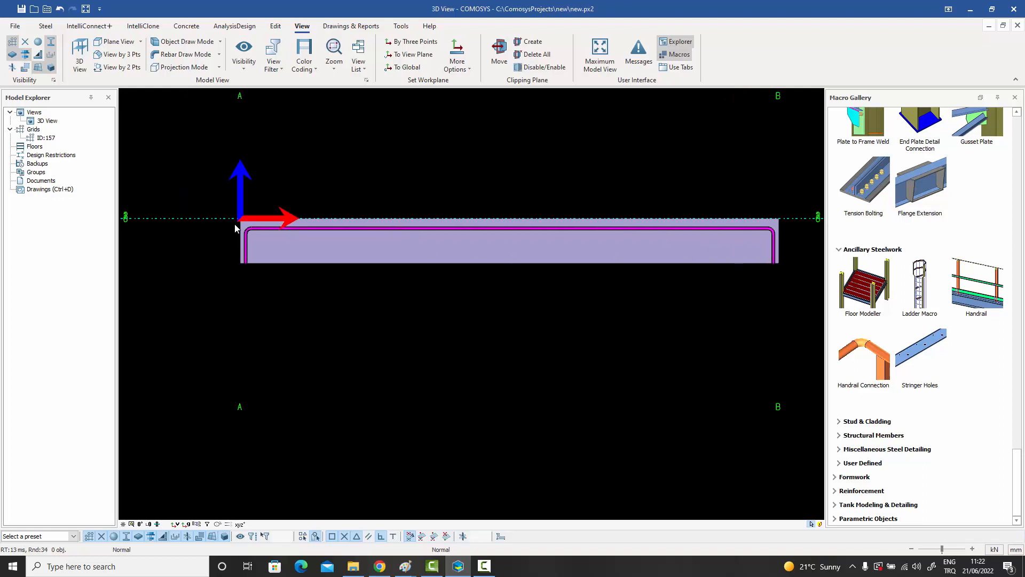
{"action": "scroll", "coordinate": [236, 244], "scroll_direction": "up", "scroll_amount": 8}
{"action": "right_click", "coordinate": [200, 241]}
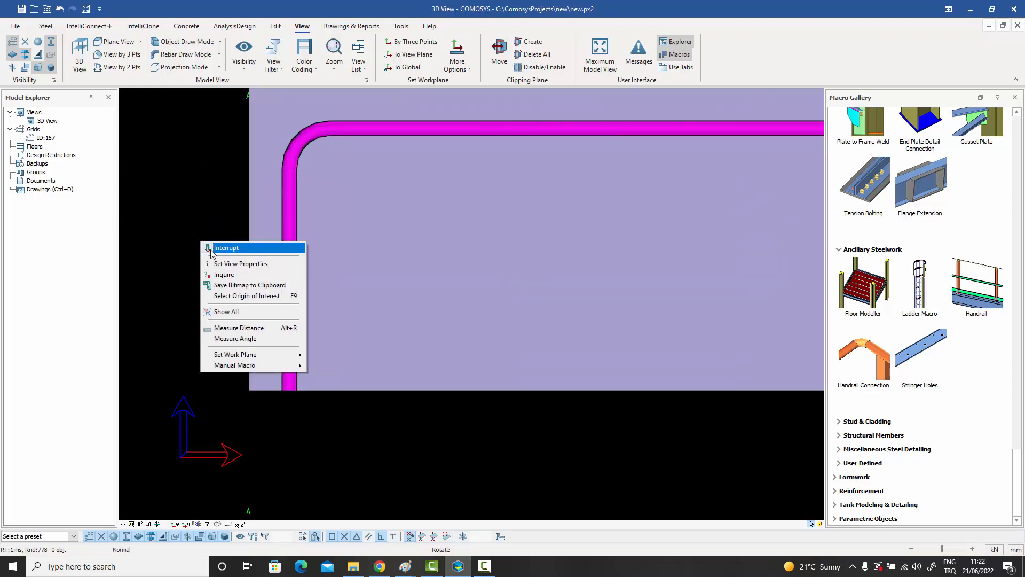
{"action": "left_click", "coordinate": [239, 327]}
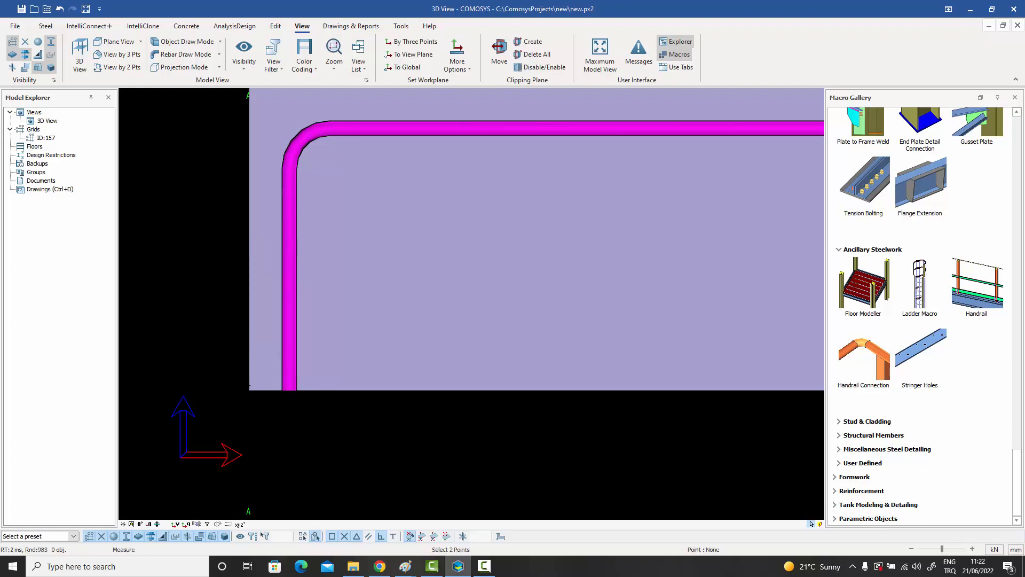
{"action": "scroll", "coordinate": [283, 398], "scroll_direction": "up", "scroll_amount": 3}
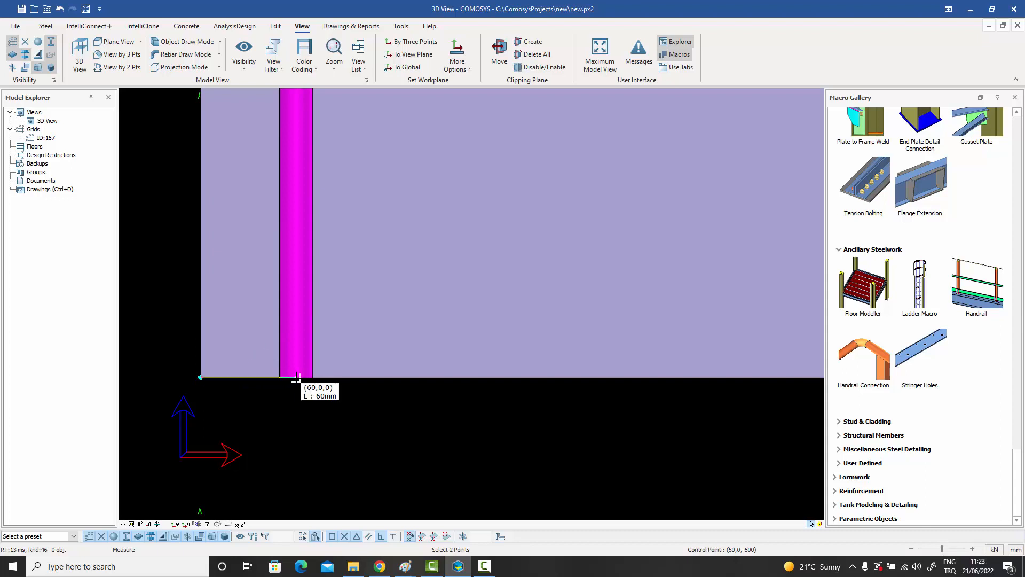
{"action": "right_click", "coordinate": [276, 365]}
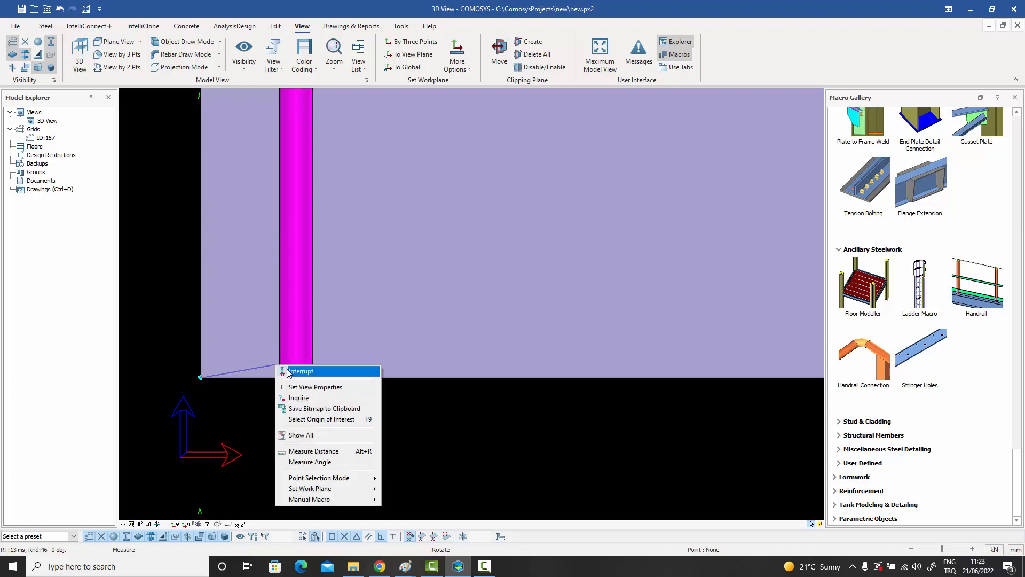
{"action": "left_click", "coordinate": [289, 371]}
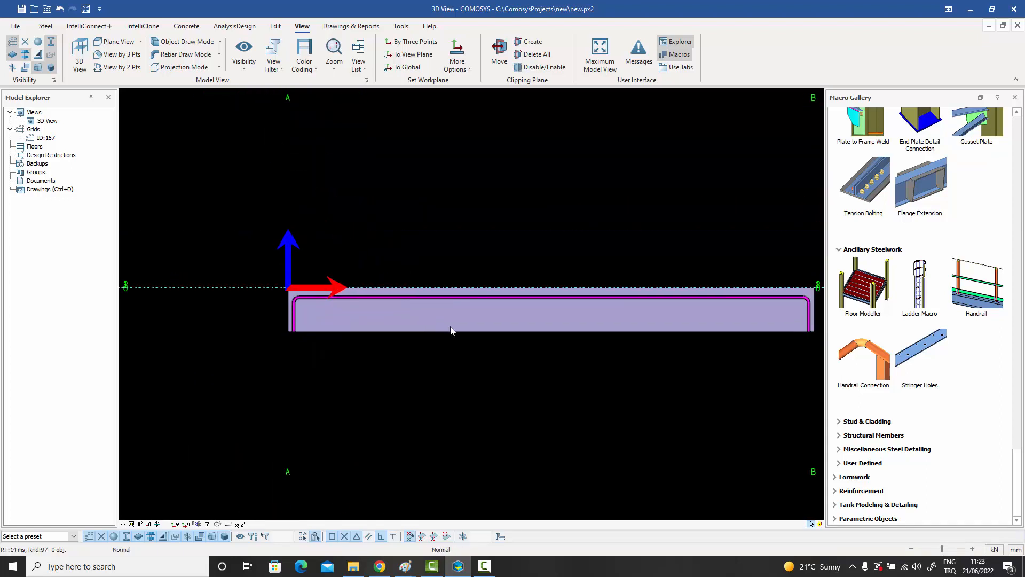
Change the rebar group's cover distances to 50 -100 50 and confirm the change.
{"action": "double_click", "coordinate": [405, 294]}
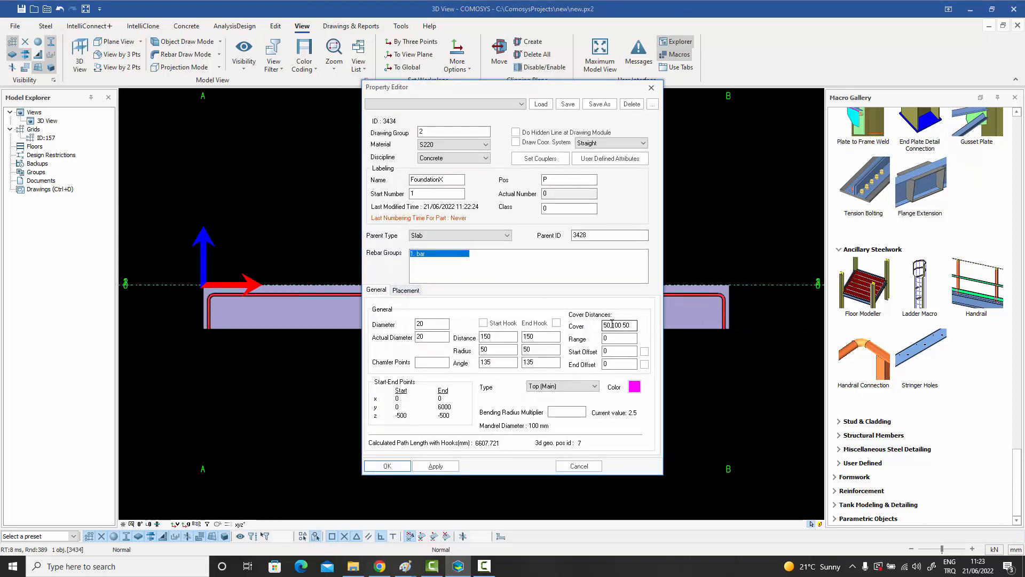
{"action": "left_click", "coordinate": [612, 324]}
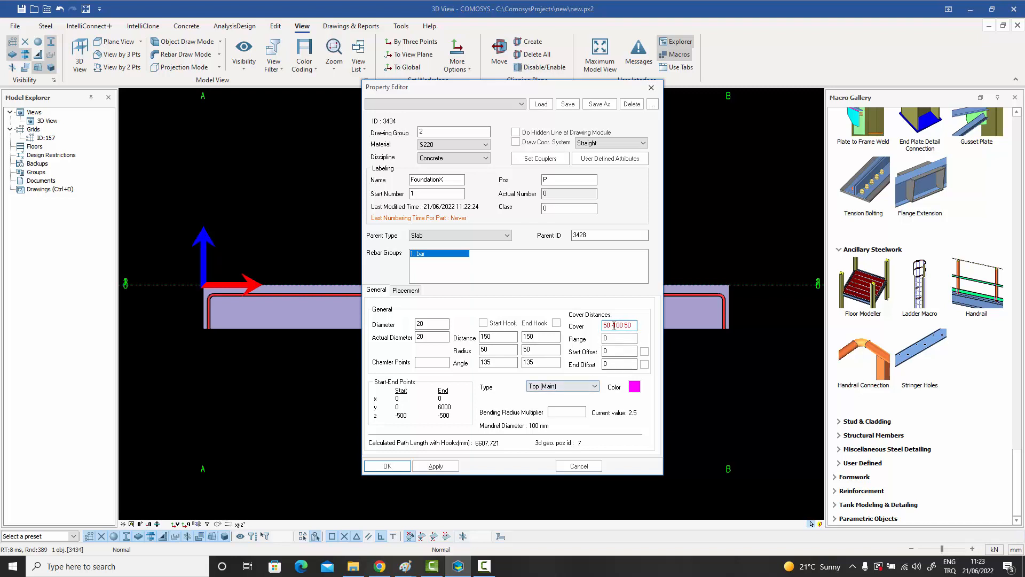
{"action": "left_click", "coordinate": [389, 466]}
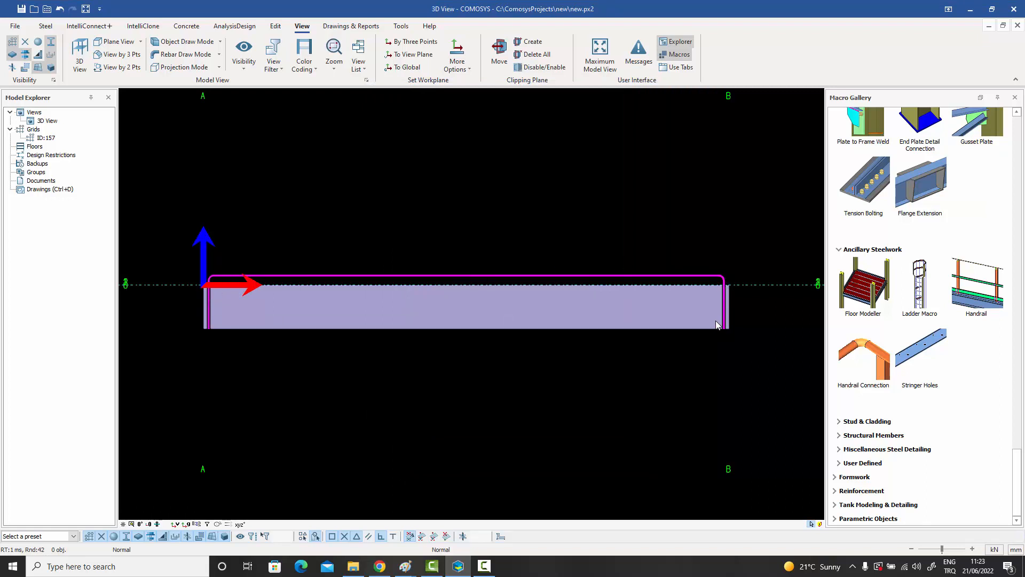
{"action": "middle_click_drag", "start_coordinate": [659, 329], "coordinate": [671, 332]}
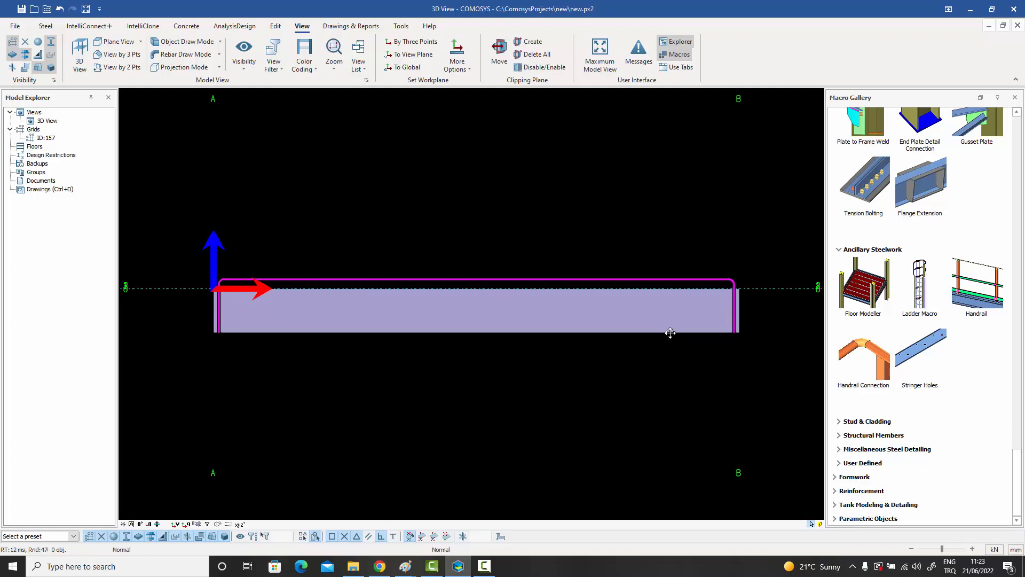
Review the rebar group's cover values against its three bar segments and close the properties without changes.
{"action": "double_click", "coordinate": [550, 285]}
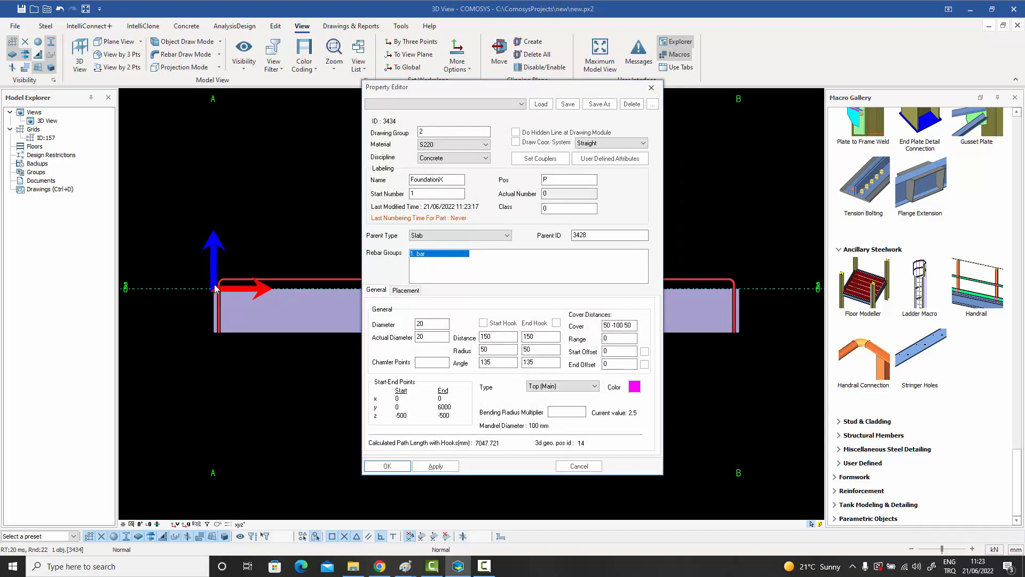
{"action": "left_click", "coordinate": [608, 324]}
{"action": "left_click", "coordinate": [579, 466]}
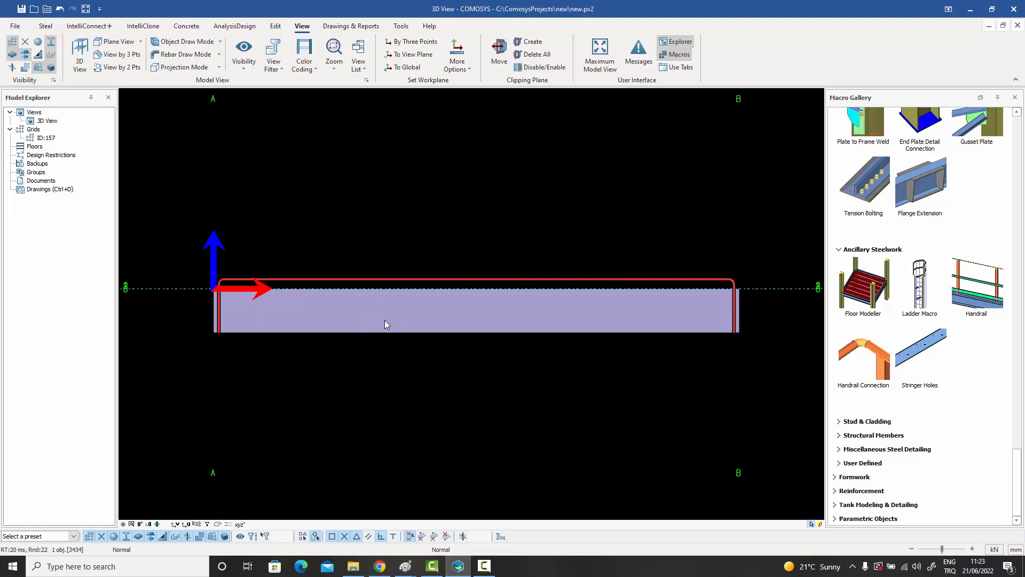
Set the rebar group's cover distance to a single value of 50 mm and apply it.
{"action": "double_click", "coordinate": [404, 283]}
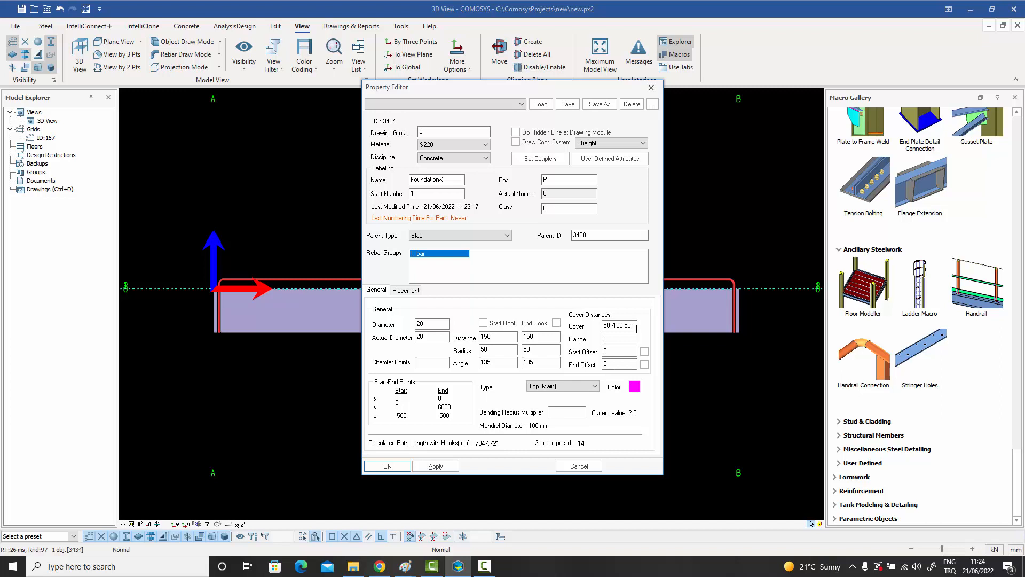
{"action": "left_click_drag", "start_coordinate": [635, 326], "coordinate": [523, 312]}
{"action": "type", "text": "50"}
{"action": "left_click", "coordinate": [436, 466]}
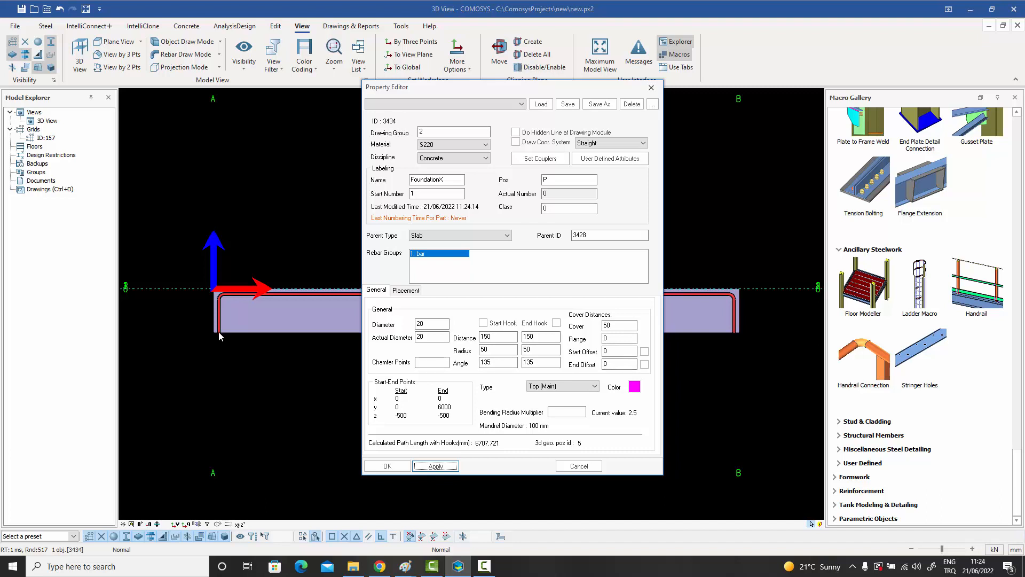
Set the rebar group's start offset and end offset to 50 mm each and apply the changes.
{"action": "left_click", "coordinate": [617, 351]}
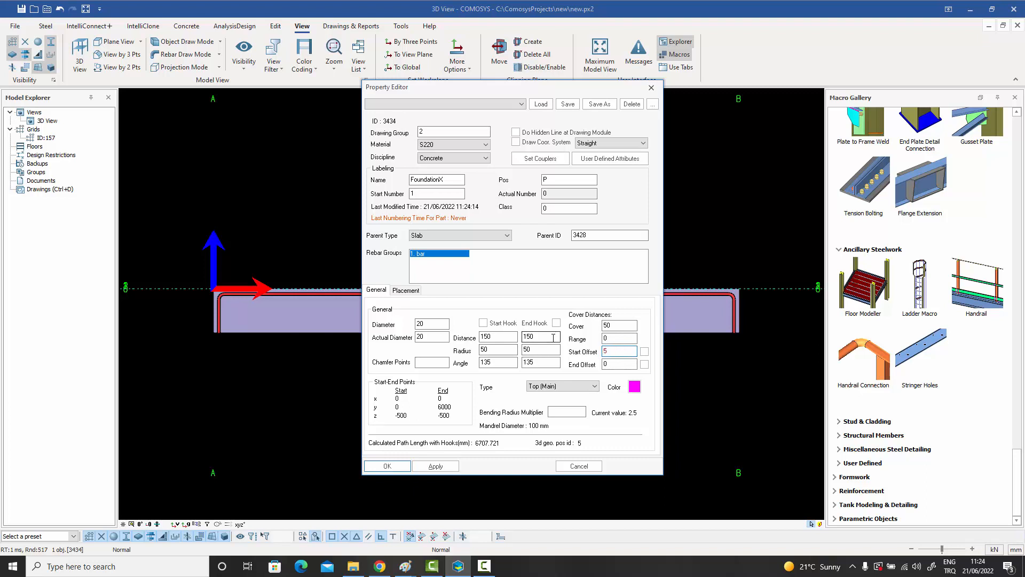
{"action": "type", "text": "50"}
{"action": "left_click", "coordinate": [436, 466]}
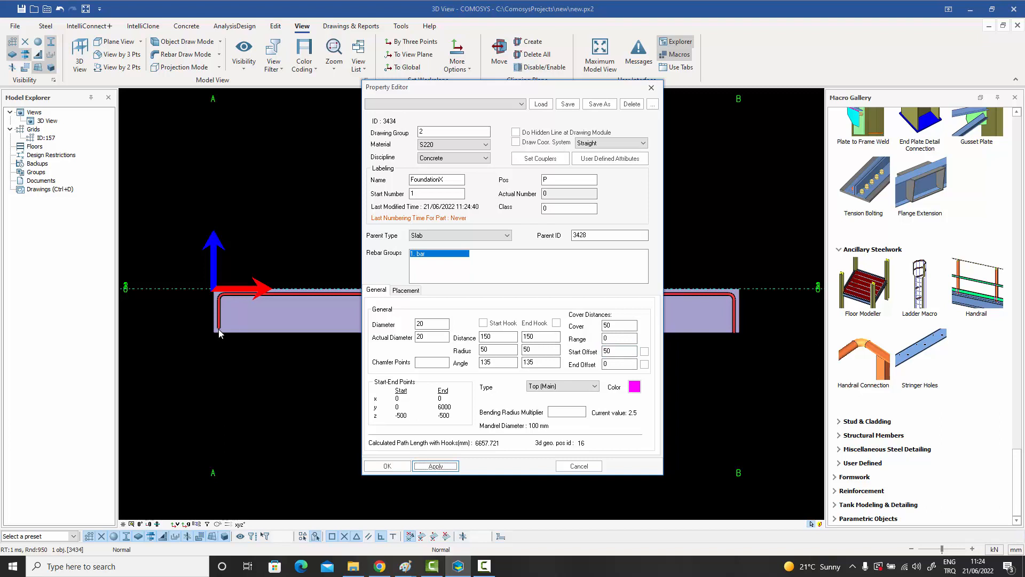
{"action": "left_click_drag", "start_coordinate": [613, 364], "coordinate": [555, 352]}
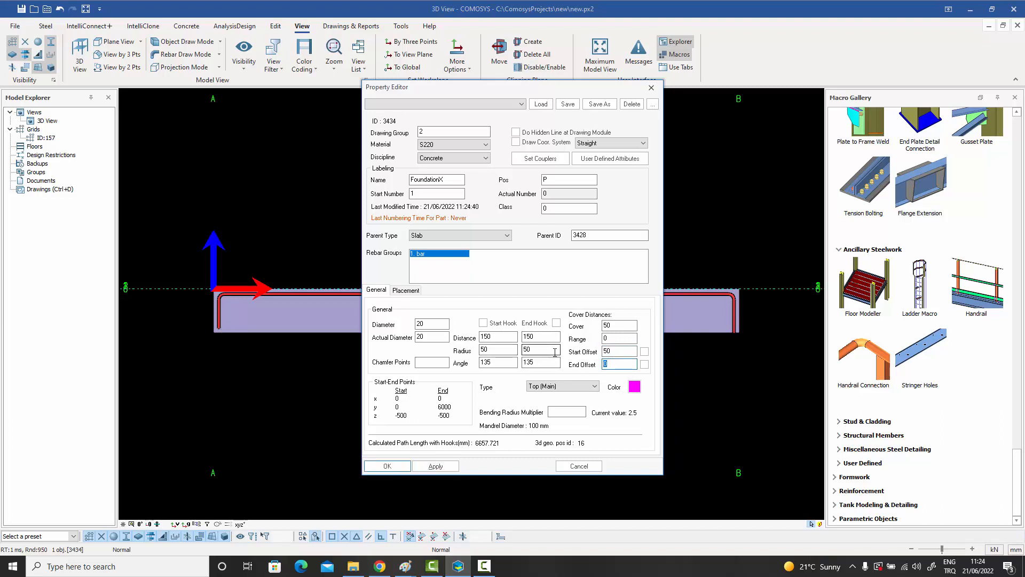
{"action": "left_click", "coordinate": [435, 466]}
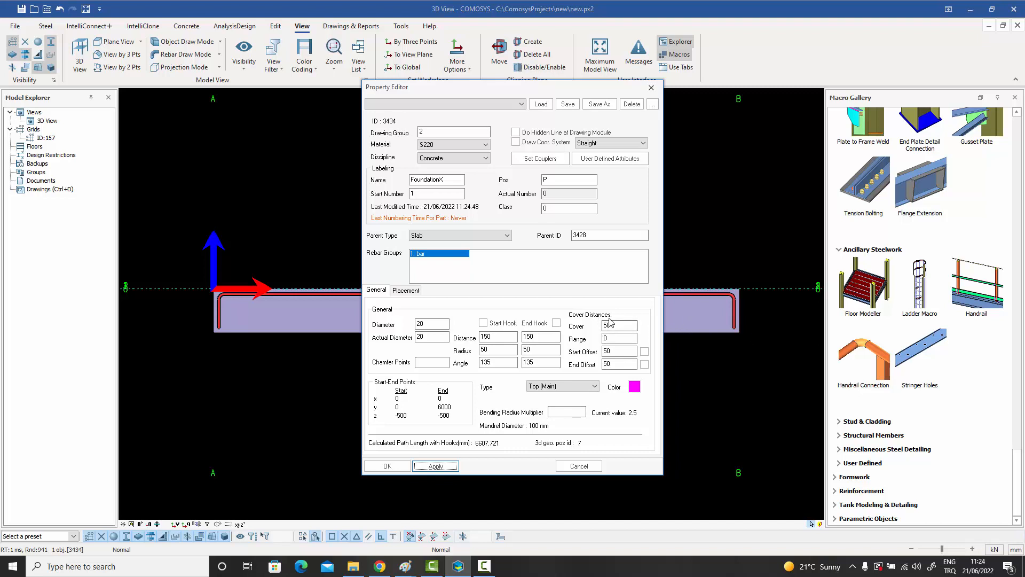
Try negative start offsets of -50 mm and -500 mm on the rebar group, applying each value.
{"action": "left_click", "coordinate": [605, 352]}
{"action": "left_click", "coordinate": [605, 351]}
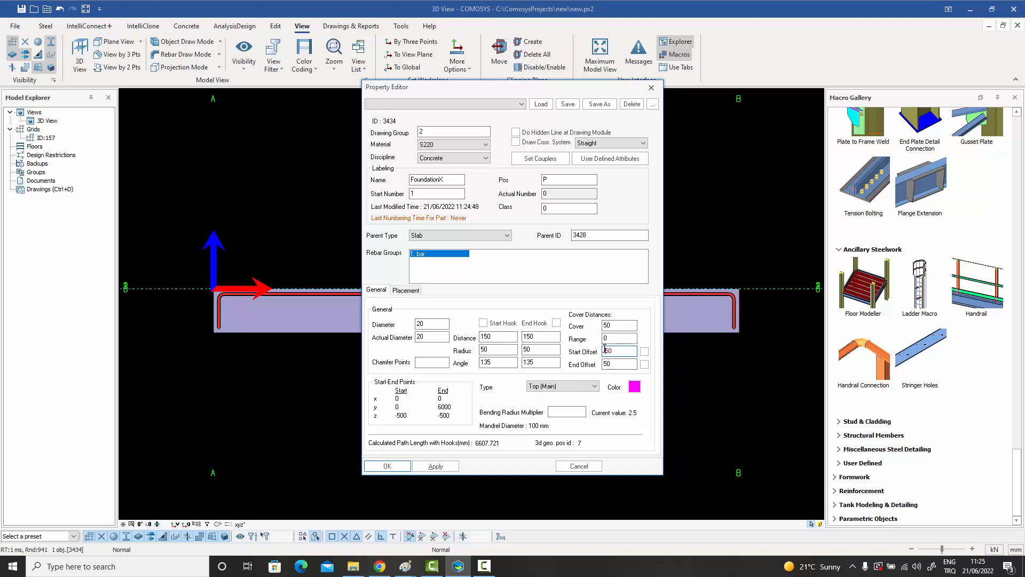
{"action": "type", "text": "-"}
{"action": "left_click", "coordinate": [435, 466]}
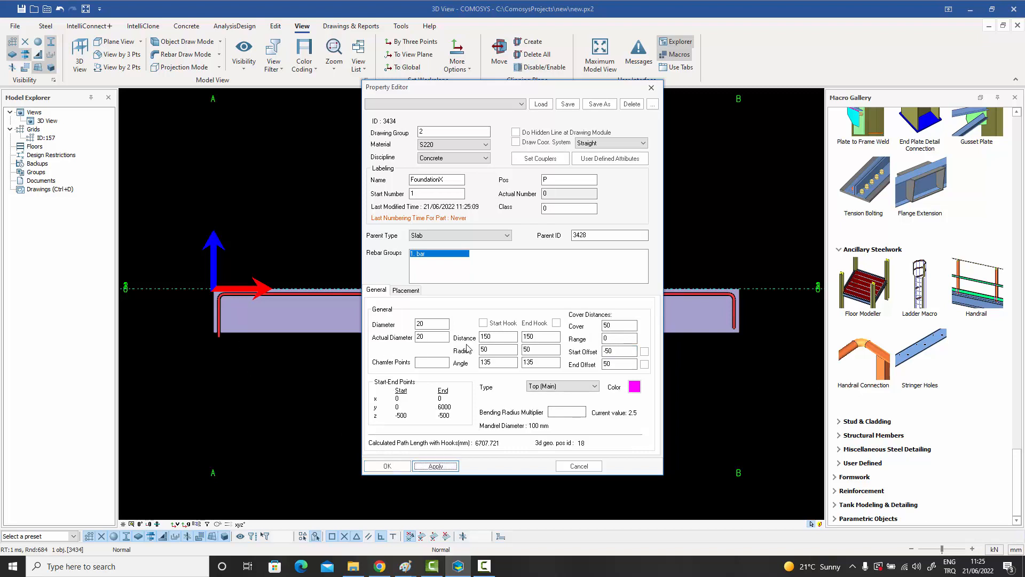
{"action": "left_click", "coordinate": [614, 351]}
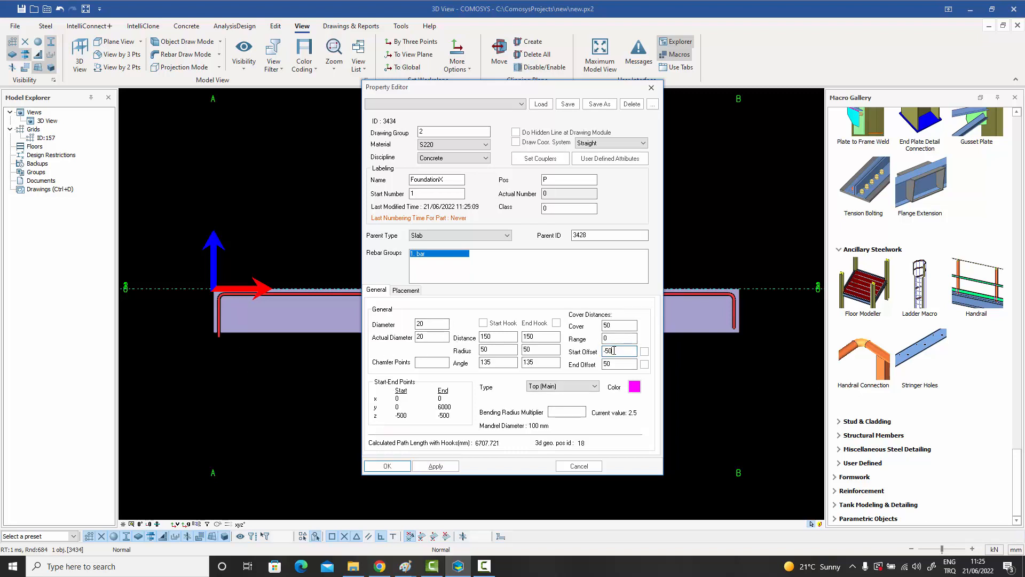
{"action": "type", "text": "0"}
{"action": "left_click", "coordinate": [435, 466]}
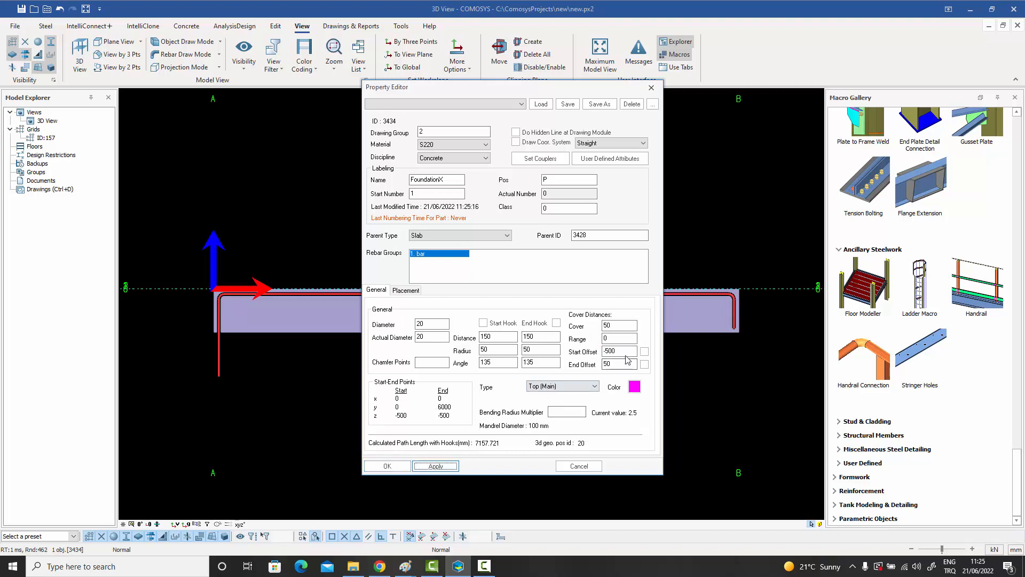
Set the rebar group's start offset to 50 mm, apply it and close the properties.
{"action": "double_click", "coordinate": [609, 351]}
{"action": "type", "text": "5"}
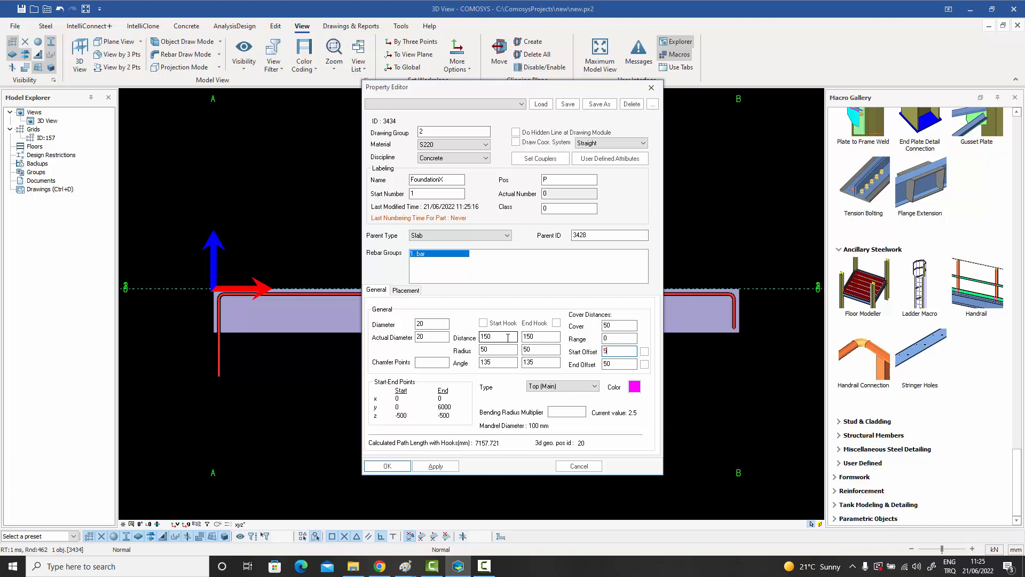
{"action": "left_click", "coordinate": [437, 465]}
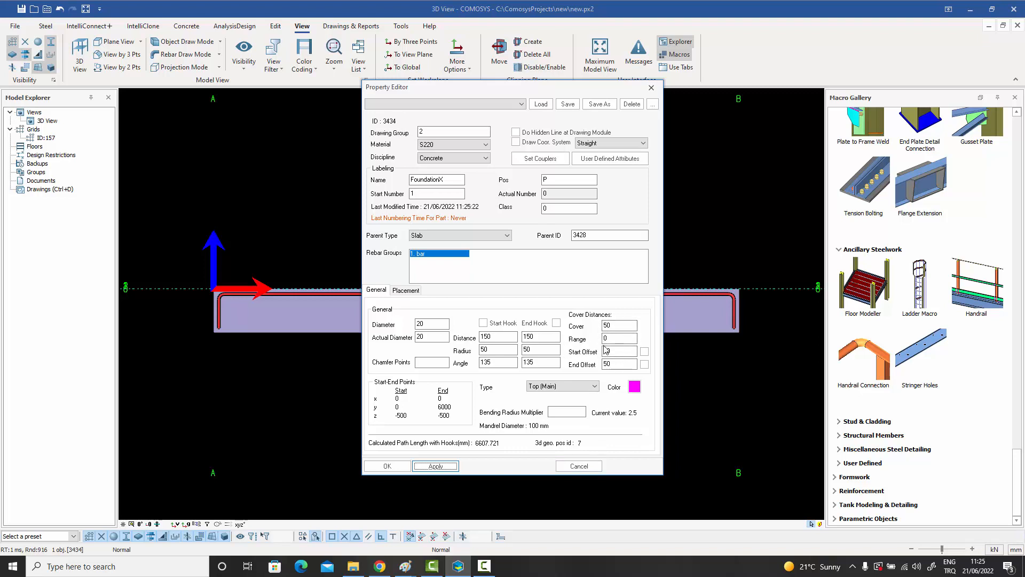
{"action": "left_click", "coordinate": [571, 467]}
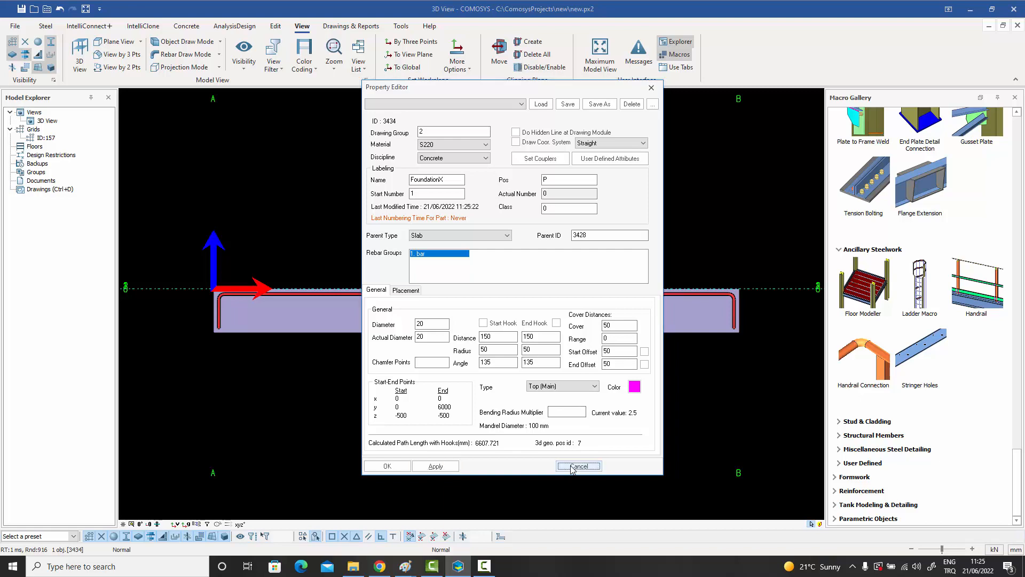
Switch to the XY plan view and examine how the outermost bars sit on the slab edges at grids 1 and 2.
{"action": "scroll", "coordinate": [496, 400], "scroll_direction": "down", "scroll_amount": 1}
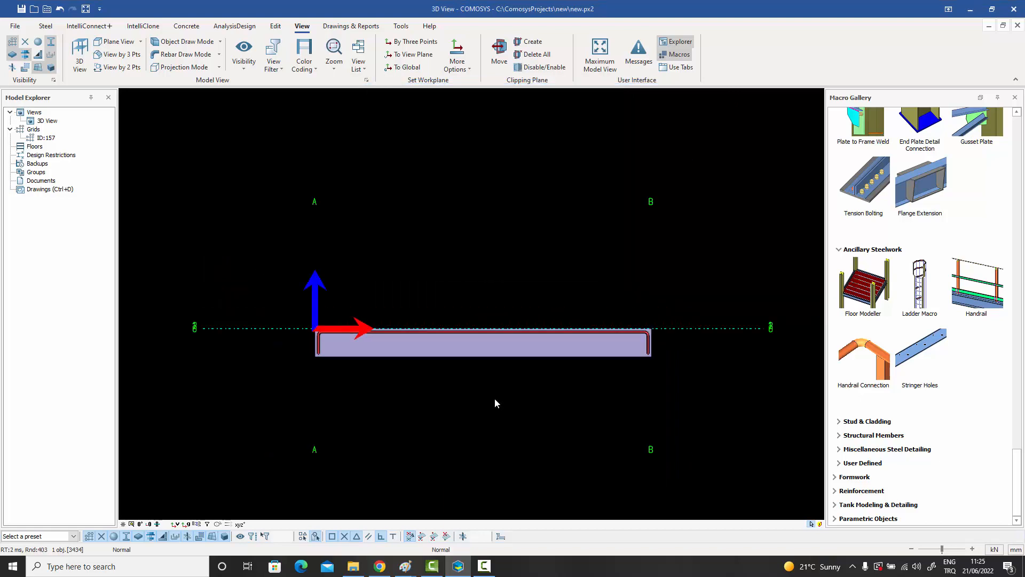
{"action": "middle_click_drag", "start_coordinate": [494, 398], "coordinate": [553, 473]}
{"action": "middle_click_drag", "start_coordinate": [271, 455], "coordinate": [273, 499]}
{"action": "left_click", "coordinate": [247, 526]}
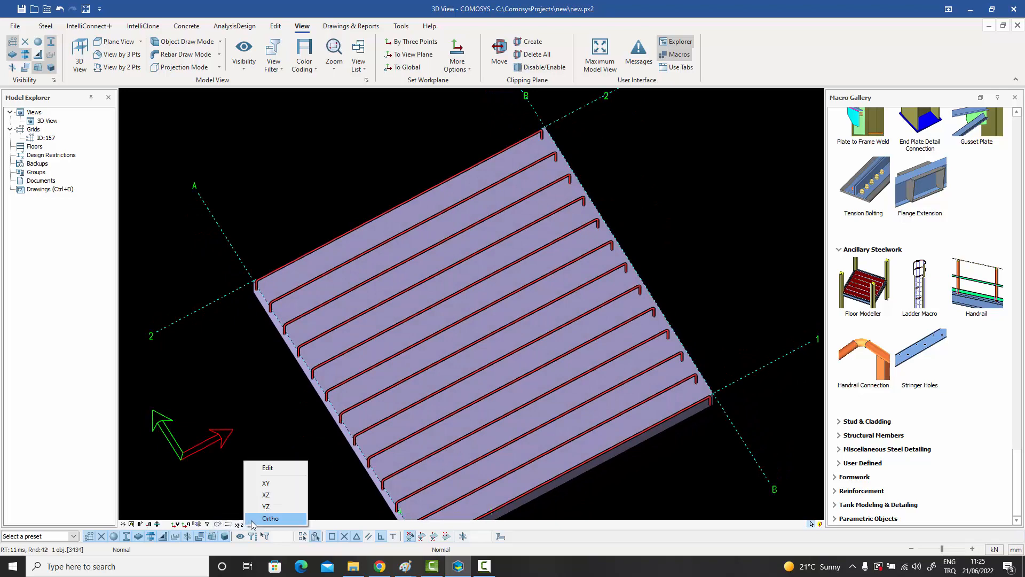
{"action": "left_click", "coordinate": [248, 489]}
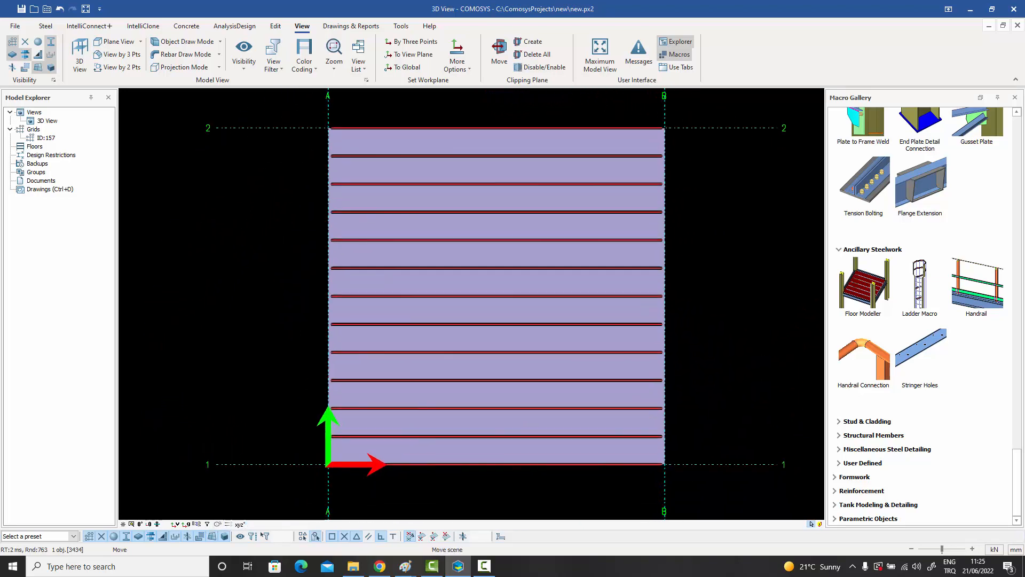
{"action": "scroll", "coordinate": [332, 470], "scroll_direction": "up", "scroll_amount": 4}
{"action": "scroll", "coordinate": [332, 464], "scroll_direction": "up", "scroll_amount": 3}
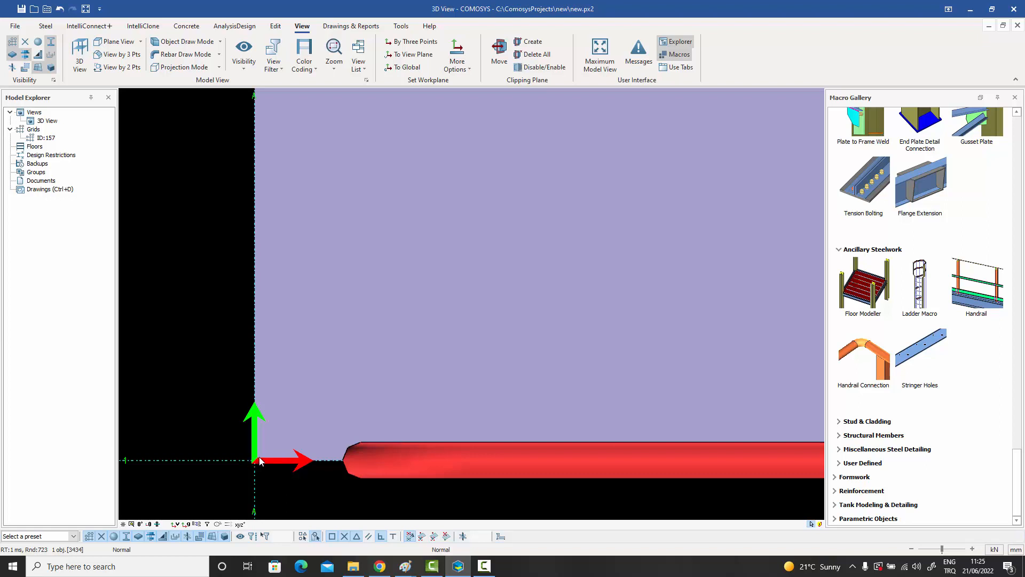
{"action": "scroll", "coordinate": [258, 462], "scroll_direction": "down", "scroll_amount": 5}
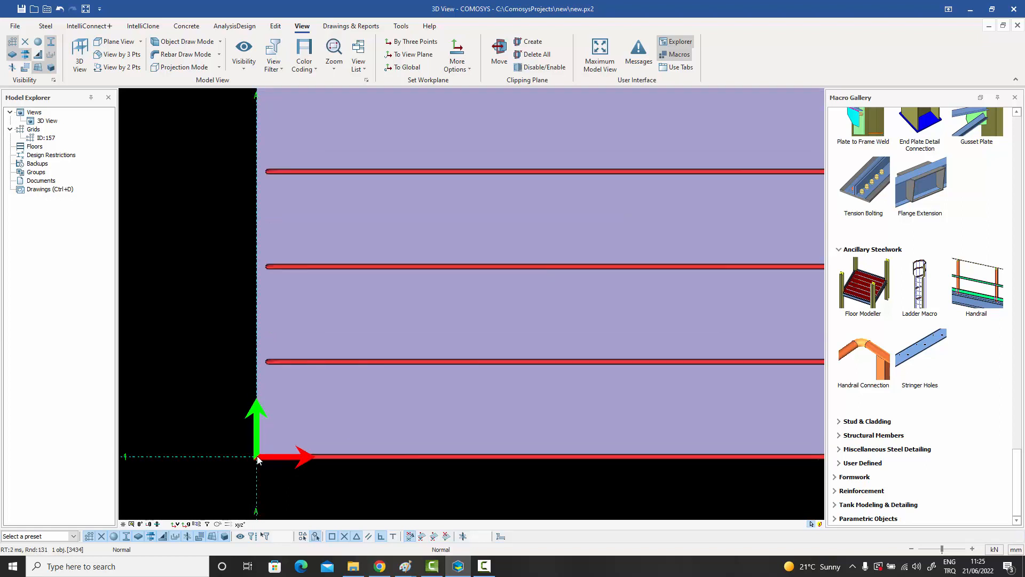
{"action": "scroll", "coordinate": [258, 264], "scroll_direction": "up", "scroll_amount": 5}
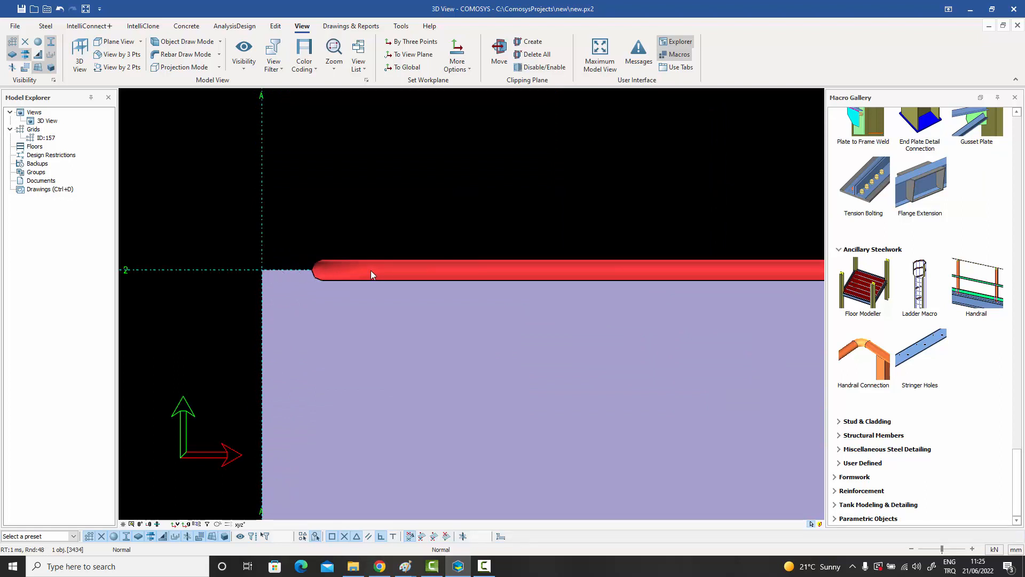
{"action": "scroll", "coordinate": [371, 270], "scroll_direction": "down", "scroll_amount": 3}
{"action": "scroll", "coordinate": [377, 277], "scroll_direction": "down", "scroll_amount": 2}
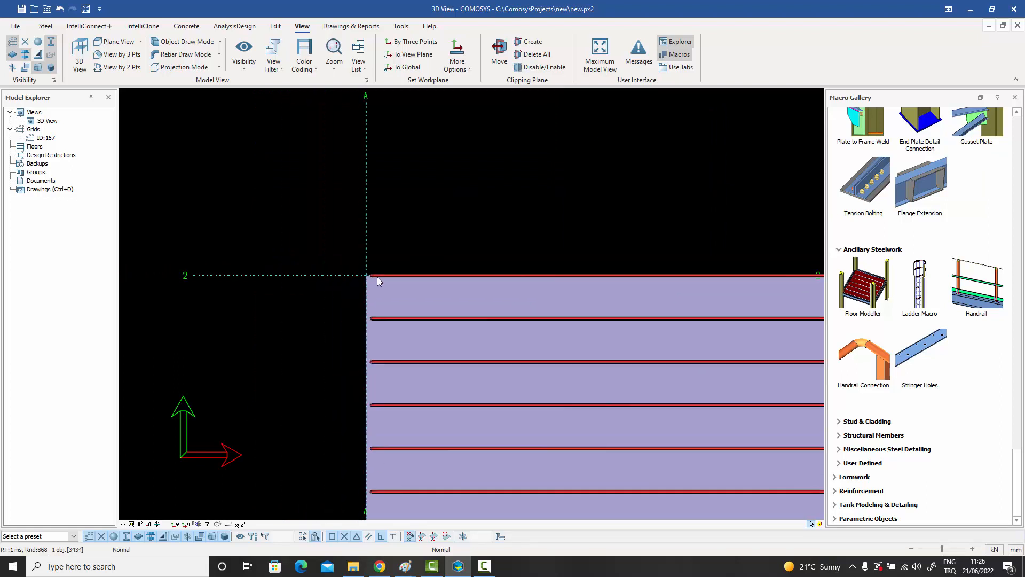
Set the rebar group's range cover distance to 50 mm and close its properties.
{"action": "double_click", "coordinate": [409, 275]}
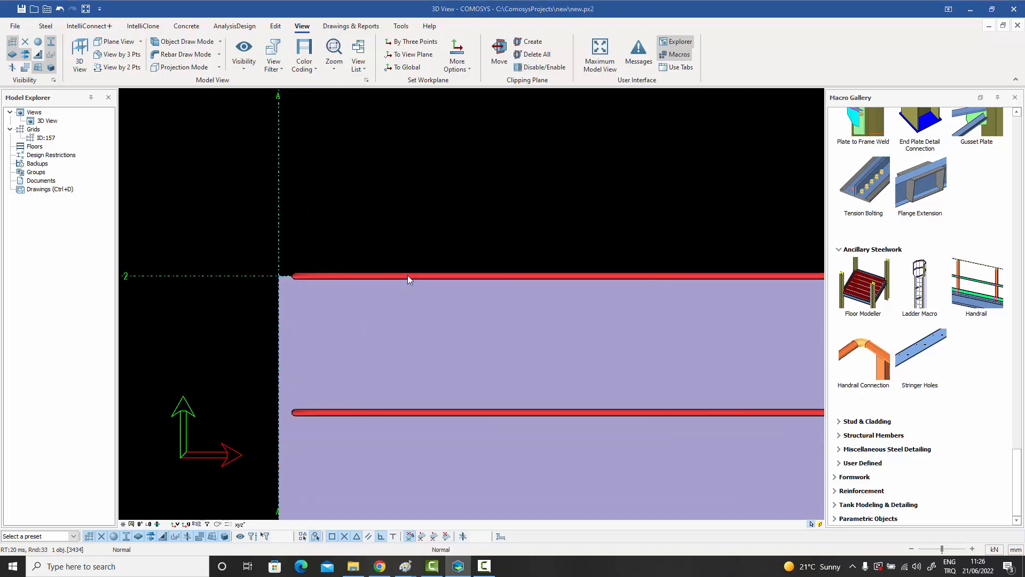
{"action": "left_click", "coordinate": [608, 343]}
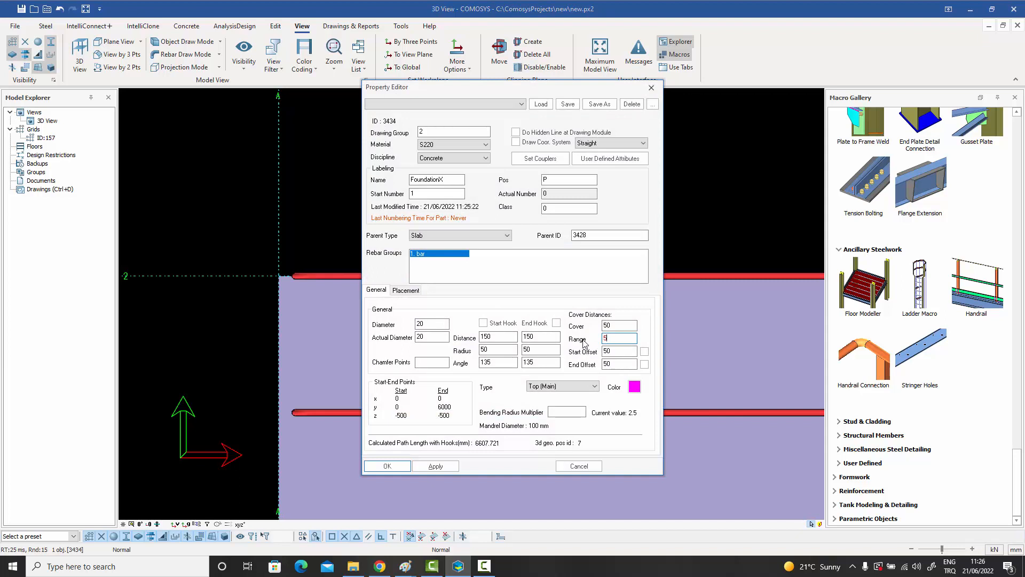
{"action": "type", "text": "50"}
{"action": "left_click", "coordinate": [395, 467]}
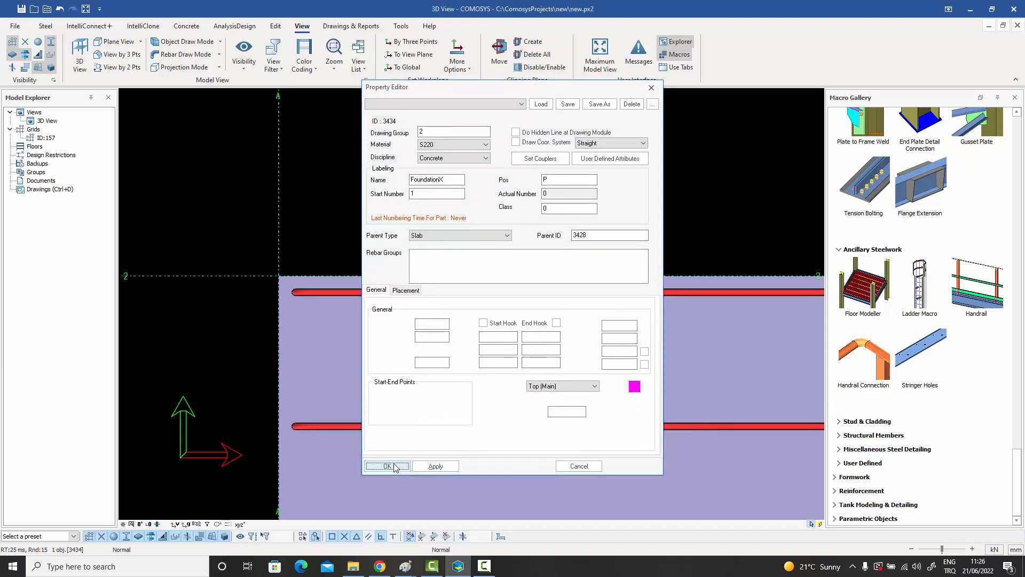
Measure the distance from the slab corner at grids A and 2 to the end of the outermost bar, and end the measurement.
{"action": "scroll", "coordinate": [306, 294], "scroll_direction": "up", "scroll_amount": 3}
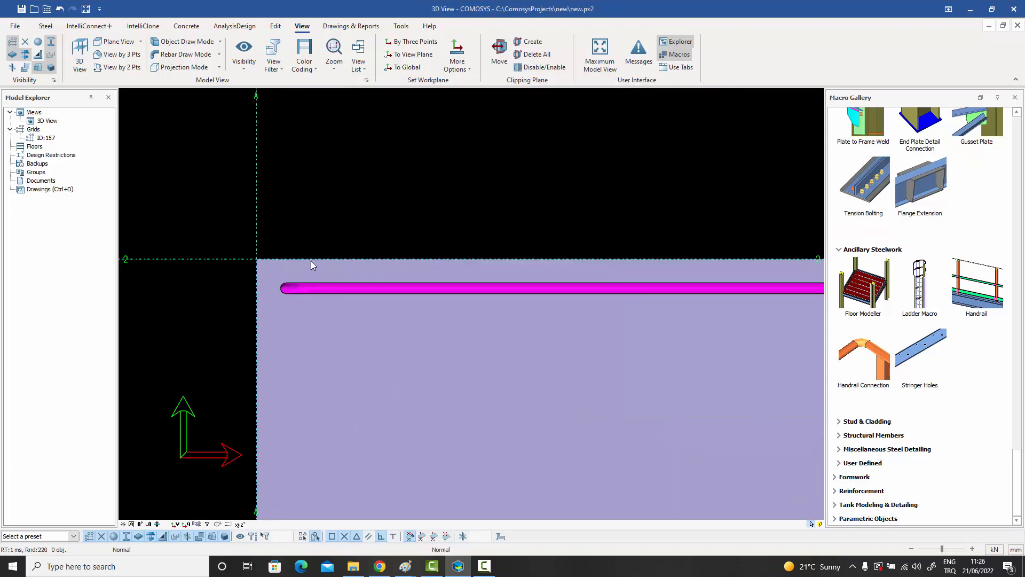
{"action": "right_click", "coordinate": [303, 227]}
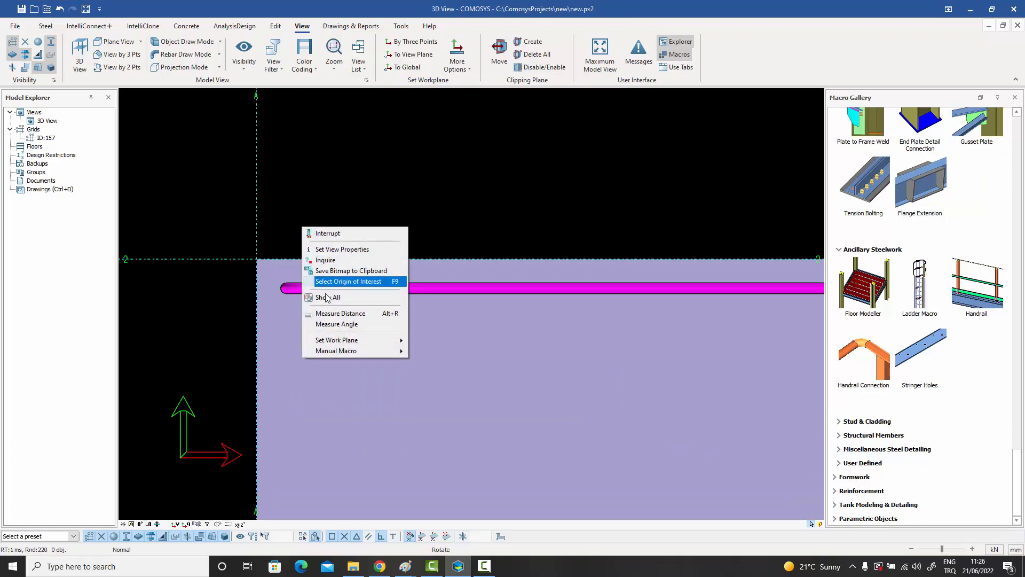
{"action": "left_click", "coordinate": [332, 315]}
{"action": "left_click", "coordinate": [257, 259]}
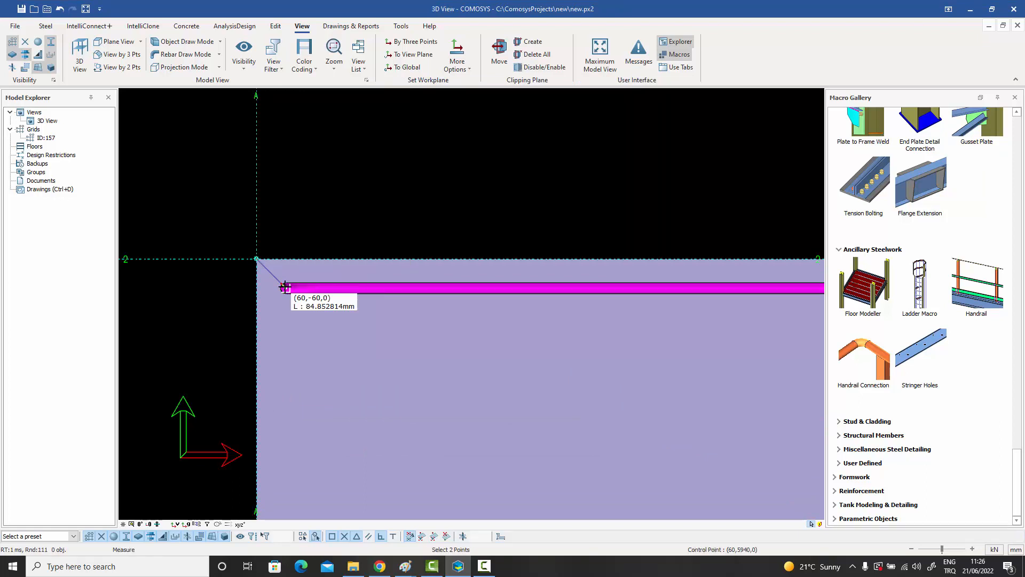
{"action": "right_click", "coordinate": [289, 218]}
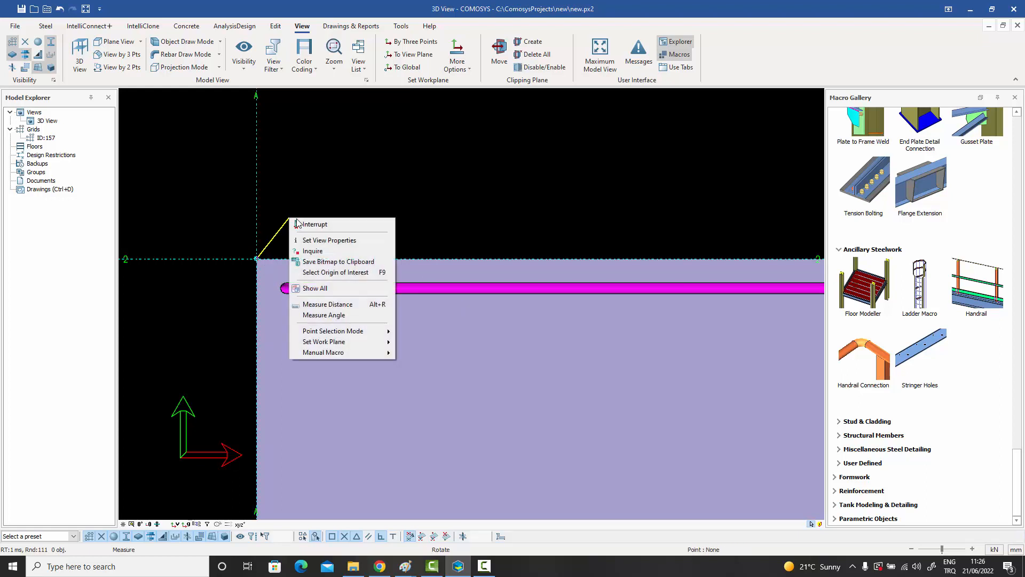
{"action": "left_click", "coordinate": [305, 225]}
Set the rebar group's range cover distance to the two values 50 and 250 and confirm the properties.
{"action": "scroll", "coordinate": [340, 261], "scroll_direction": "down", "scroll_amount": 5}
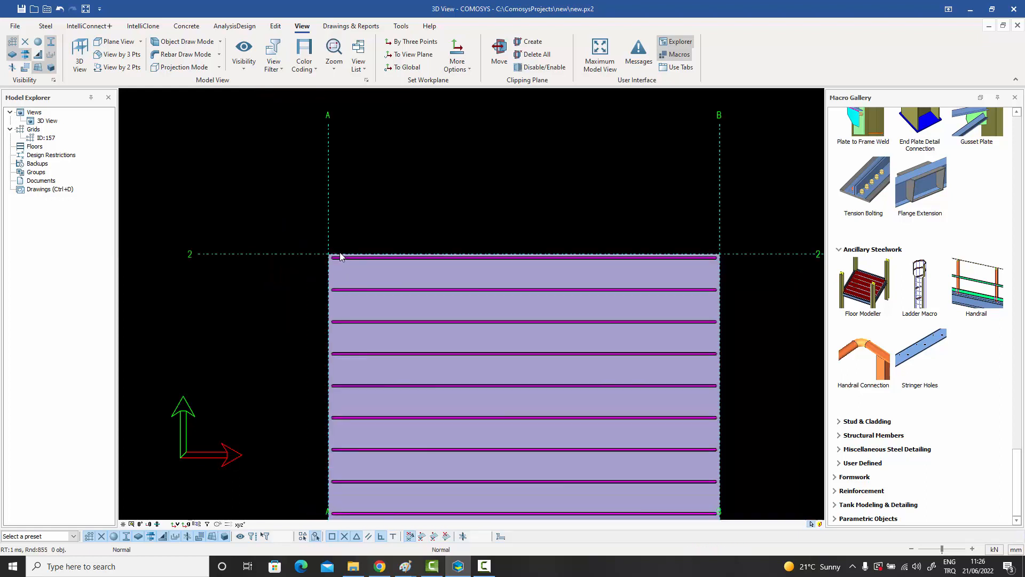
{"action": "scroll", "coordinate": [366, 455], "scroll_direction": "up", "scroll_amount": 5}
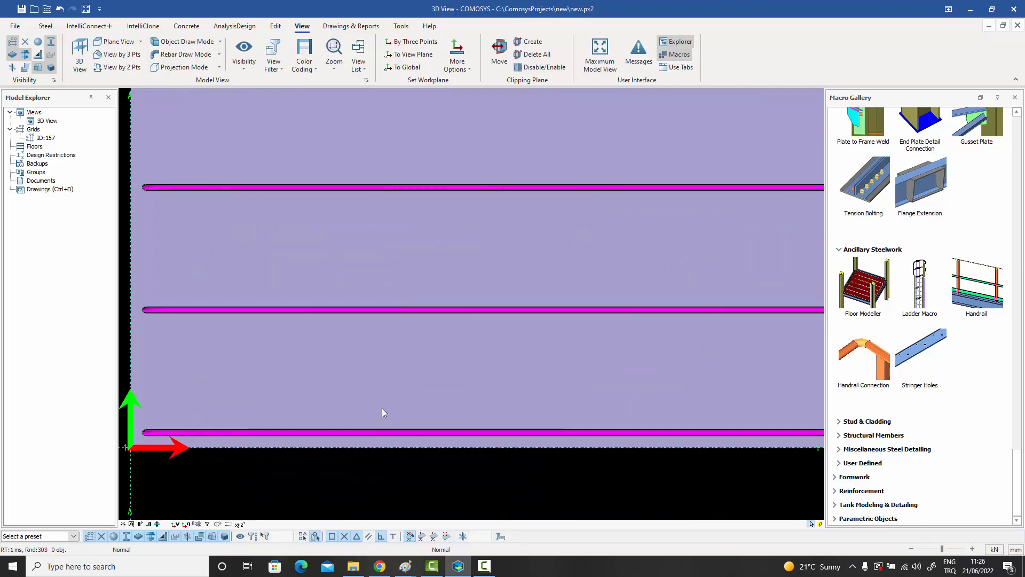
{"action": "middle_click_drag", "start_coordinate": [383, 408], "coordinate": [451, 350]}
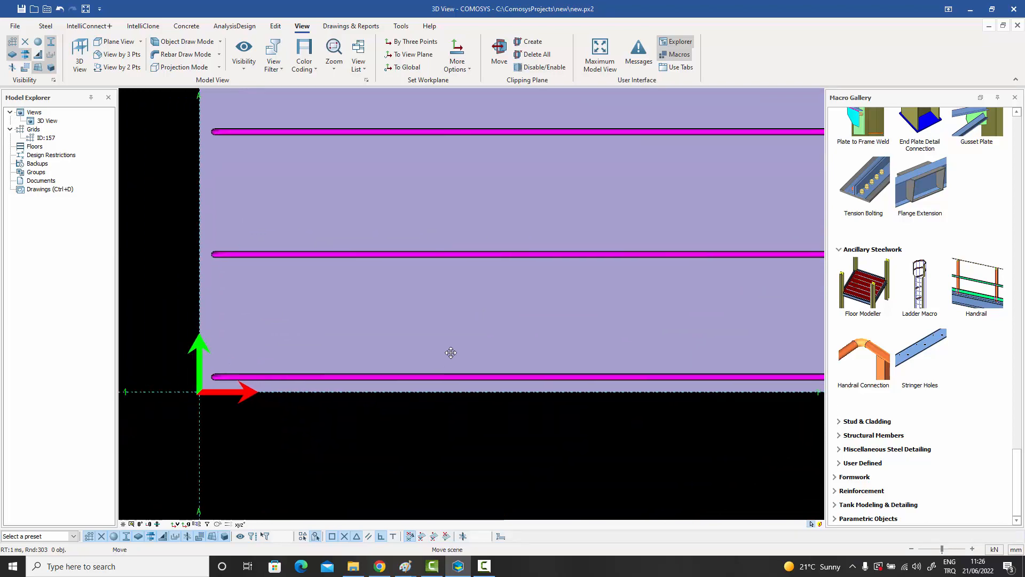
{"action": "double_click", "coordinate": [416, 377]}
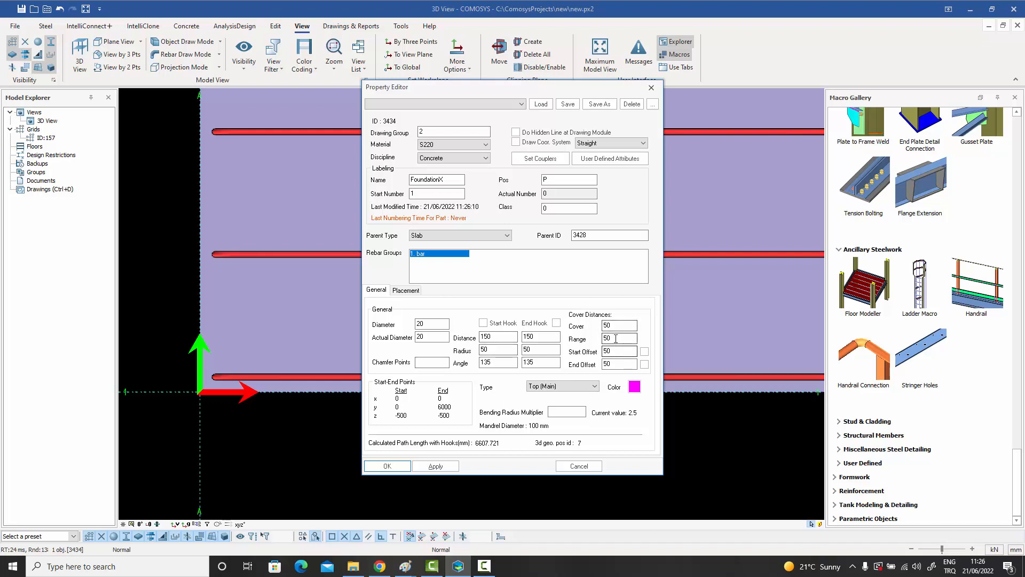
{"action": "left_click", "coordinate": [622, 336]}
{"action": "left_click", "coordinate": [384, 465]}
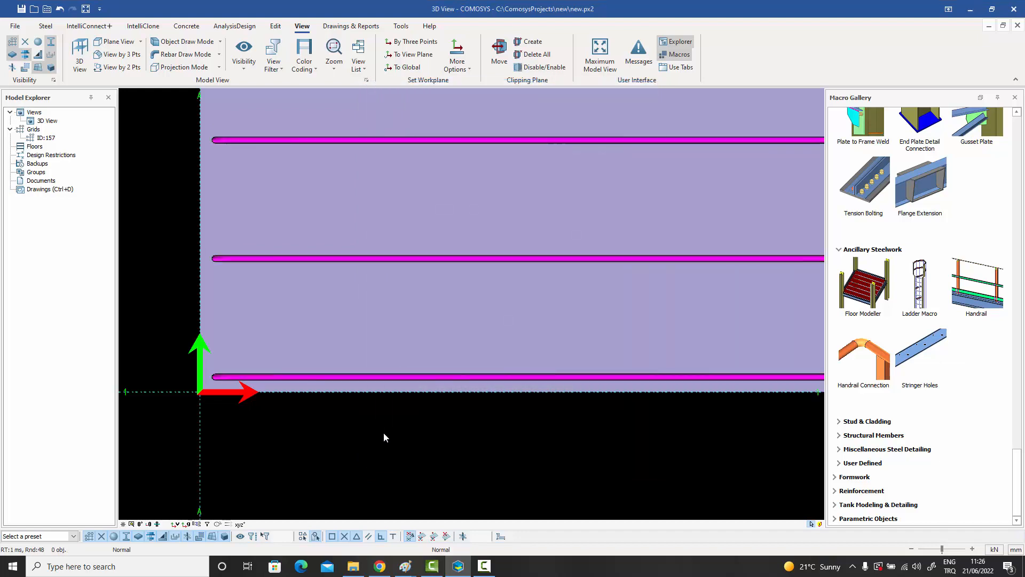
Open the top bar's properties in the section view, enable its start hook and apply the change.
{"action": "scroll", "coordinate": [390, 331], "scroll_direction": "up", "scroll_amount": 5}
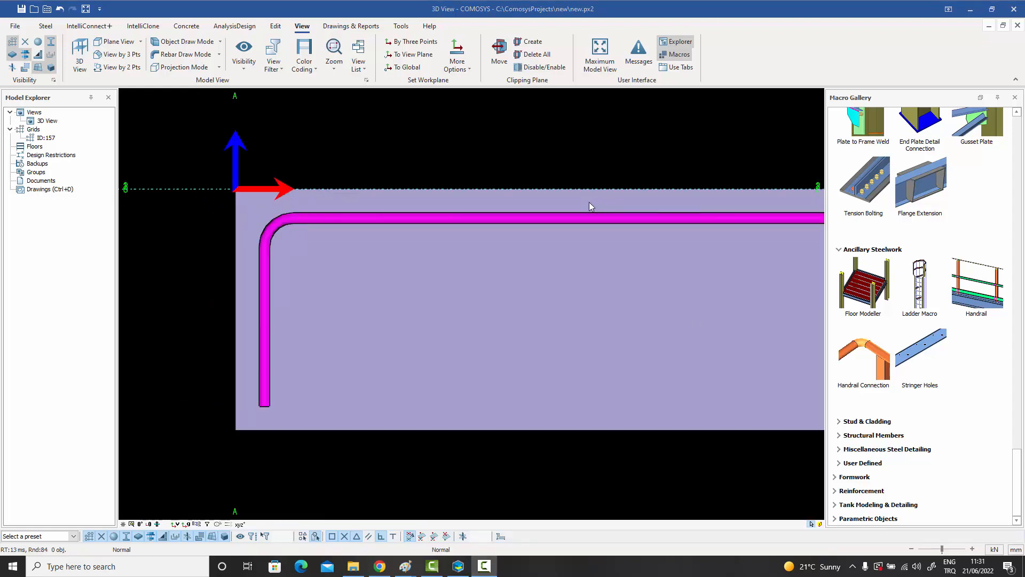
{"action": "double_click", "coordinate": [565, 220]}
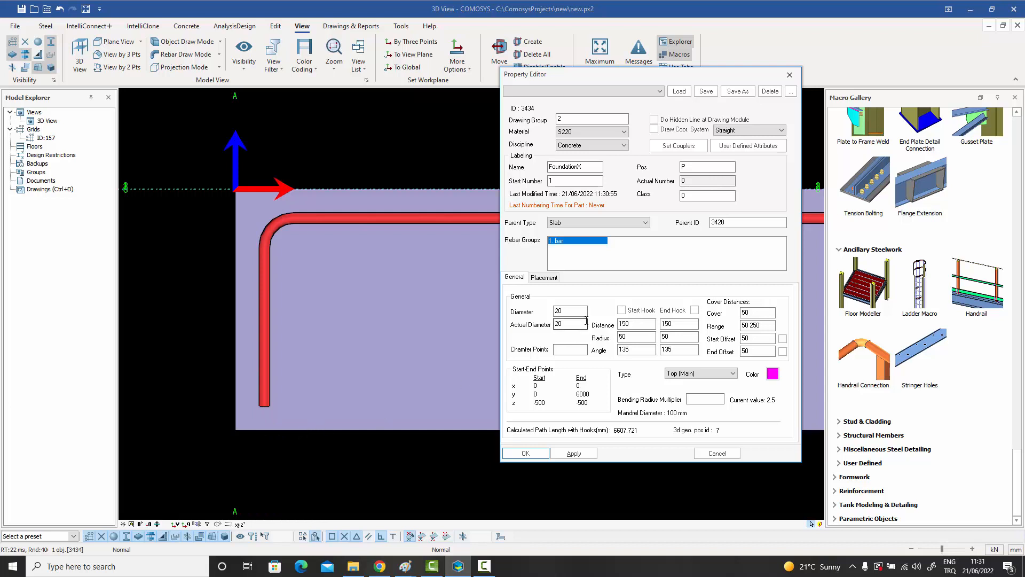
{"action": "left_click", "coordinate": [622, 312]}
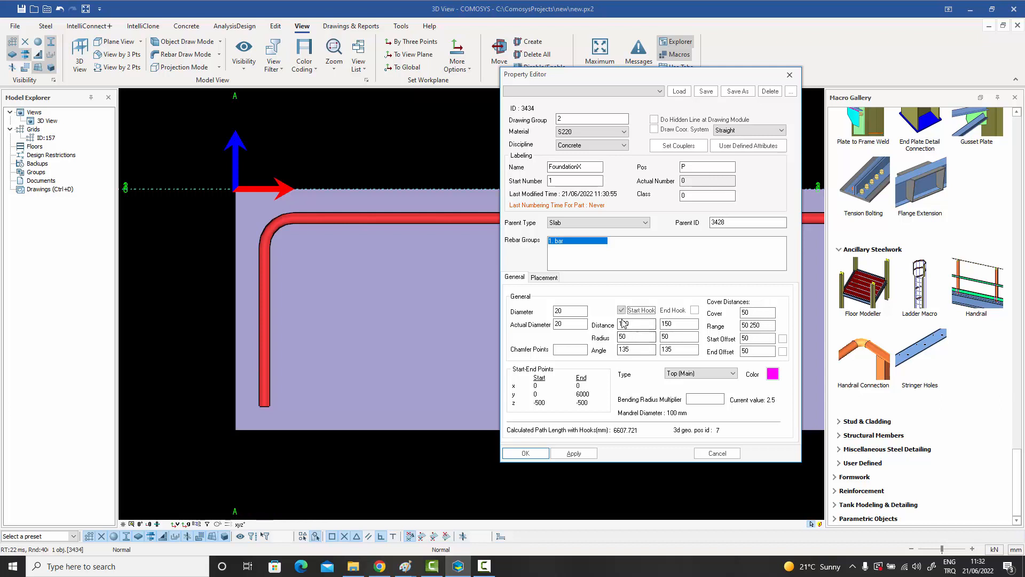
{"action": "left_click", "coordinate": [572, 454]}
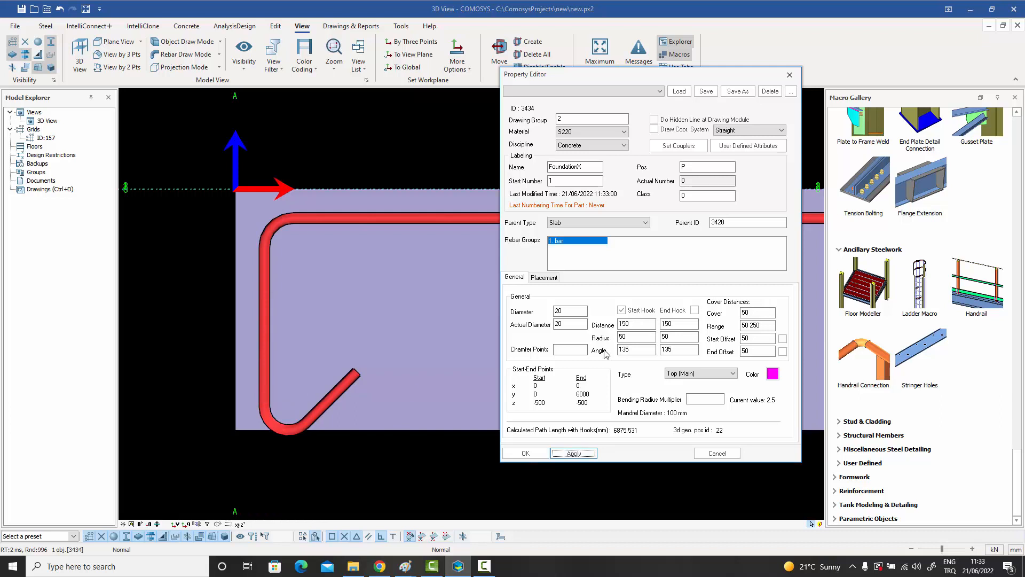
Set the start hook's distance to 100 mm and apply it to the rebar group.
{"action": "left_click", "coordinate": [629, 338]}
{"action": "left_click", "coordinate": [635, 324]}
{"action": "key", "text": "BackSpace"}
{"action": "key", "text": "BackSpace"}
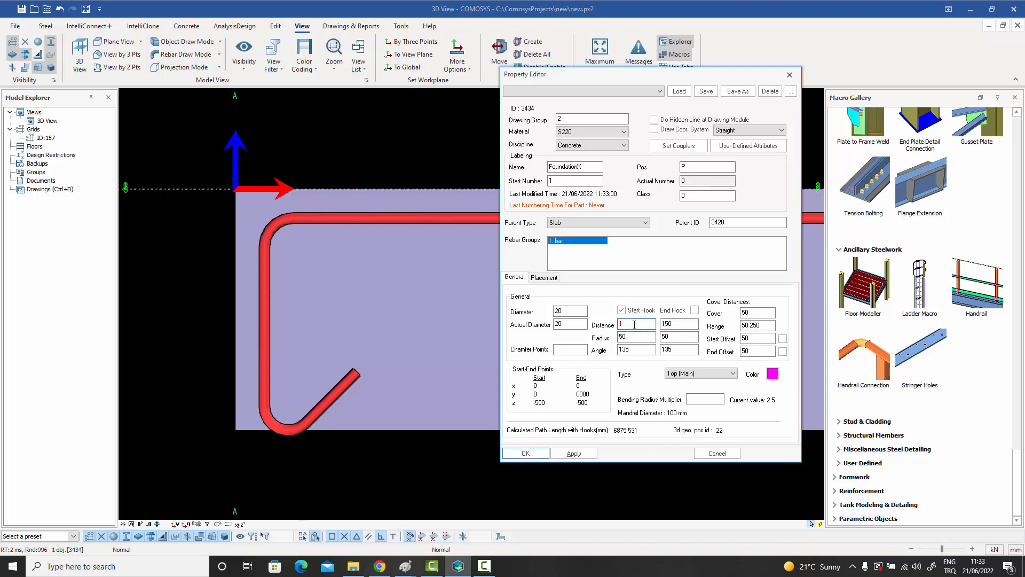
{"action": "type", "text": "00"}
{"action": "left_click", "coordinate": [574, 453]}
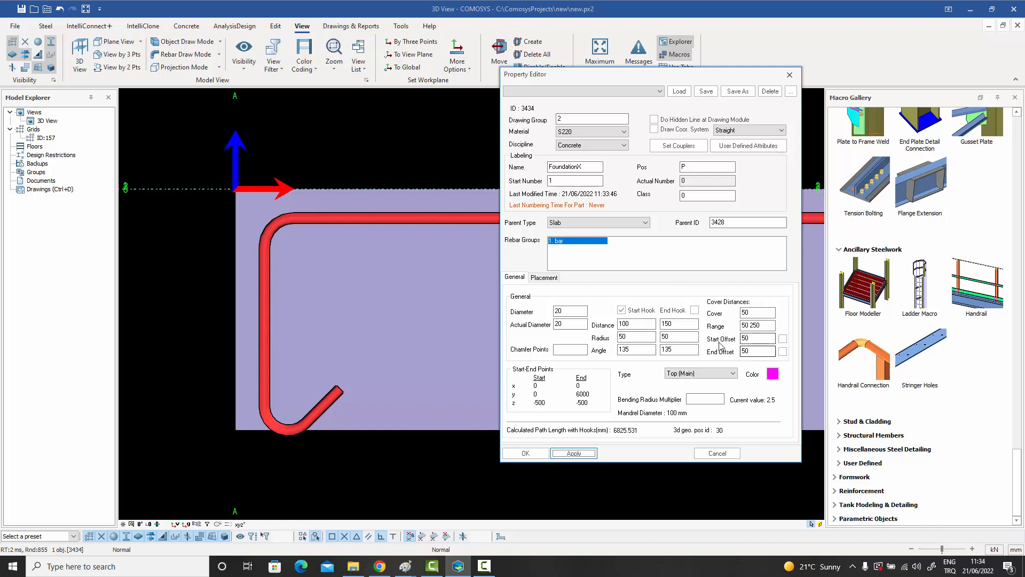
{"action": "left_click", "coordinate": [625, 336]}
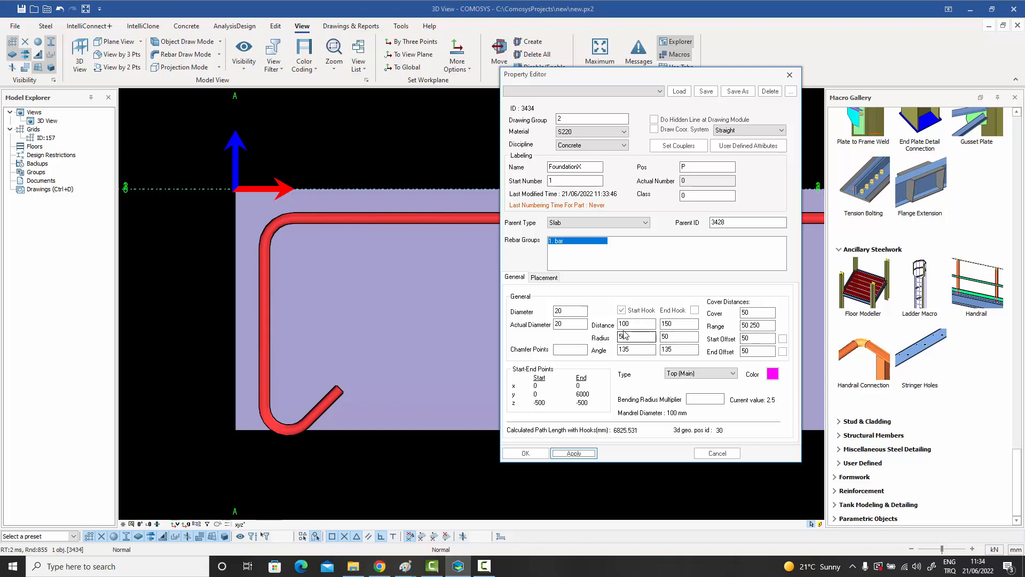
{"action": "left_click", "coordinate": [558, 310]}
{"action": "left_click", "coordinate": [629, 336]}
{"action": "left_click", "coordinate": [568, 310]}
Set the rebar group's start offset to 110 mm, apply it and close the properties.
{"action": "left_click", "coordinate": [751, 339]}
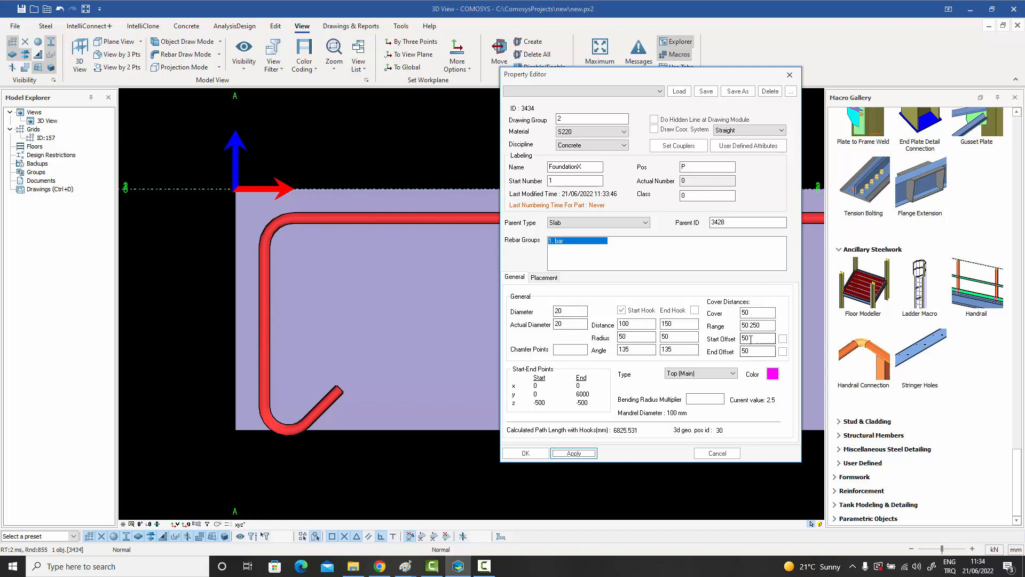
{"action": "double_click", "coordinate": [750, 338]}
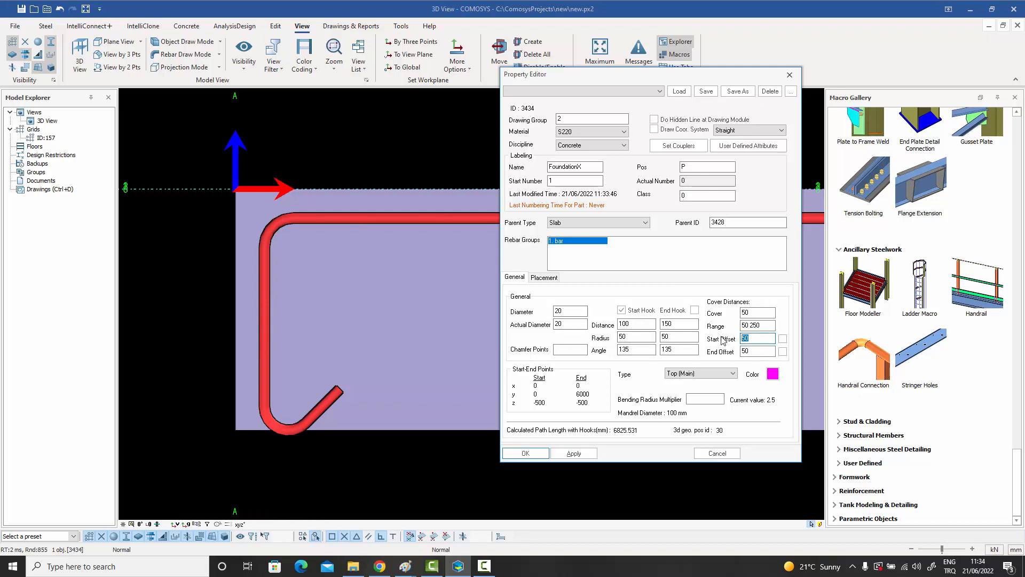
{"action": "type", "text": "110"}
{"action": "left_click", "coordinate": [574, 455]}
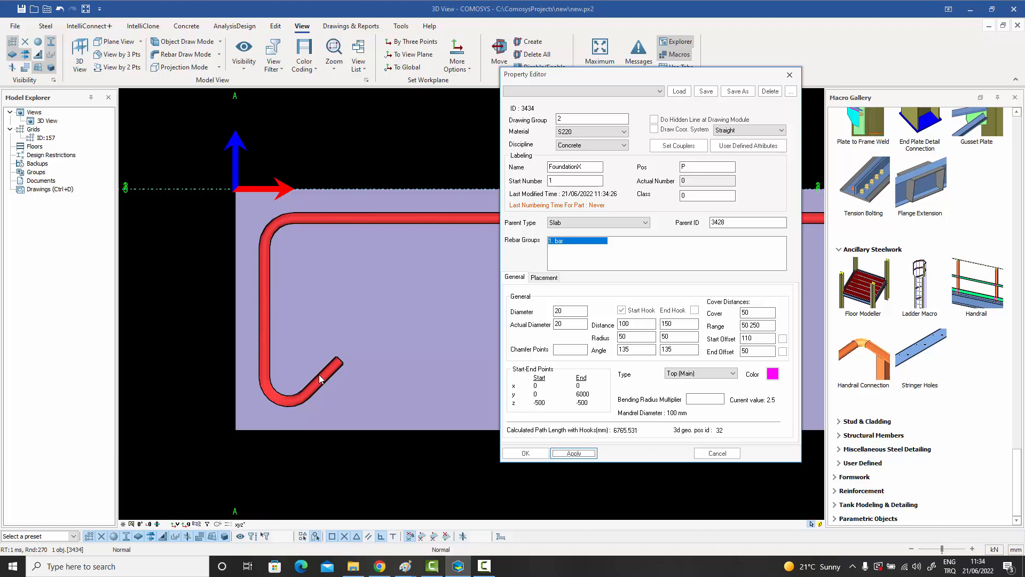
{"action": "left_click", "coordinate": [717, 453]}
Enable the end hook on the rebar group, set its end offset to 110 mm and apply the changes.
{"action": "scroll", "coordinate": [485, 352], "scroll_direction": "down", "scroll_amount": 5}
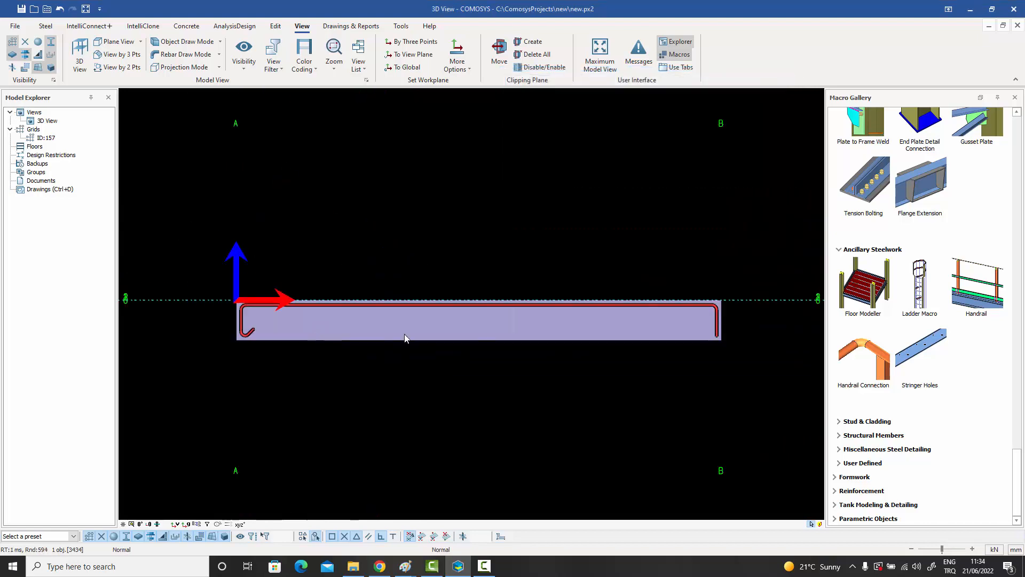
{"action": "double_click", "coordinate": [627, 299]}
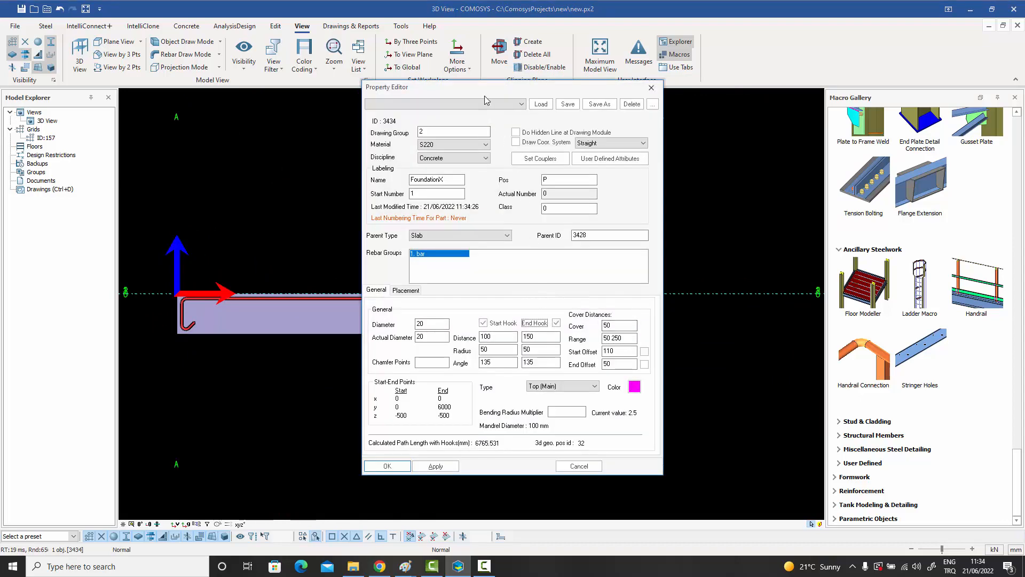
{"action": "left_click_drag", "start_coordinate": [485, 91], "coordinate": [347, 91]}
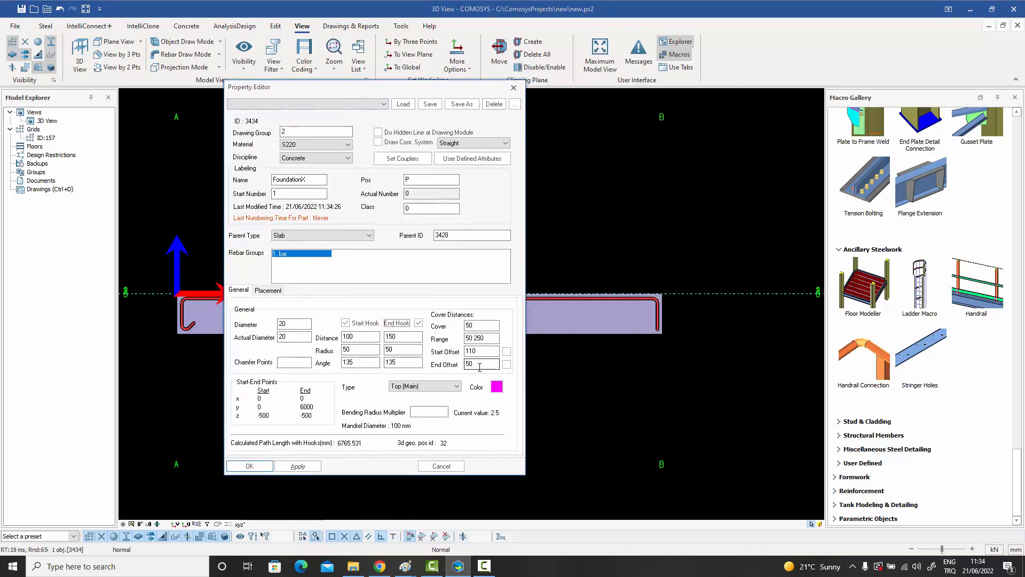
{"action": "left_click_drag", "start_coordinate": [480, 363], "coordinate": [434, 361]}
{"action": "type", "text": "11"}
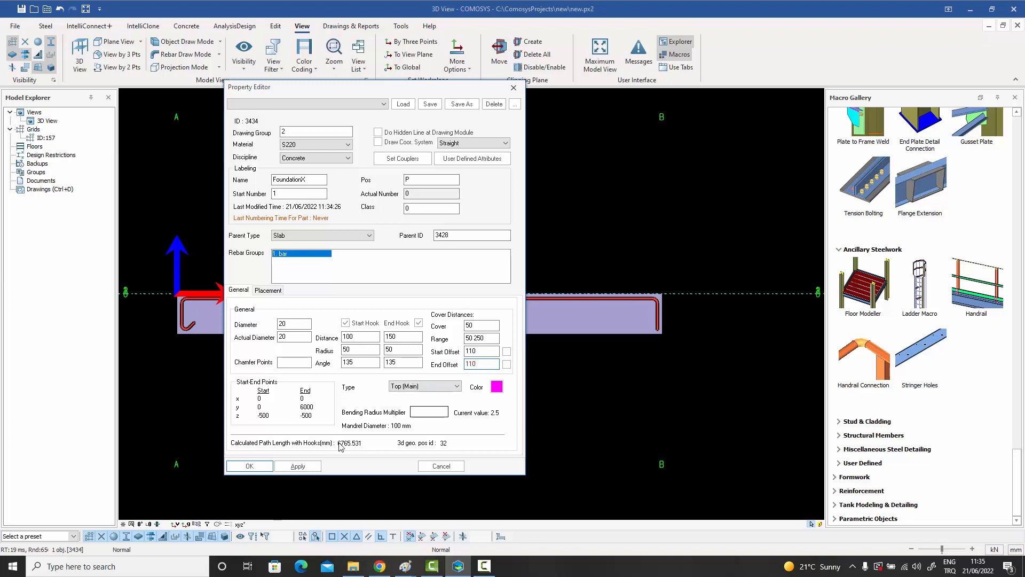
{"action": "left_click", "coordinate": [295, 468]}
{"action": "left_click", "coordinate": [270, 467]}
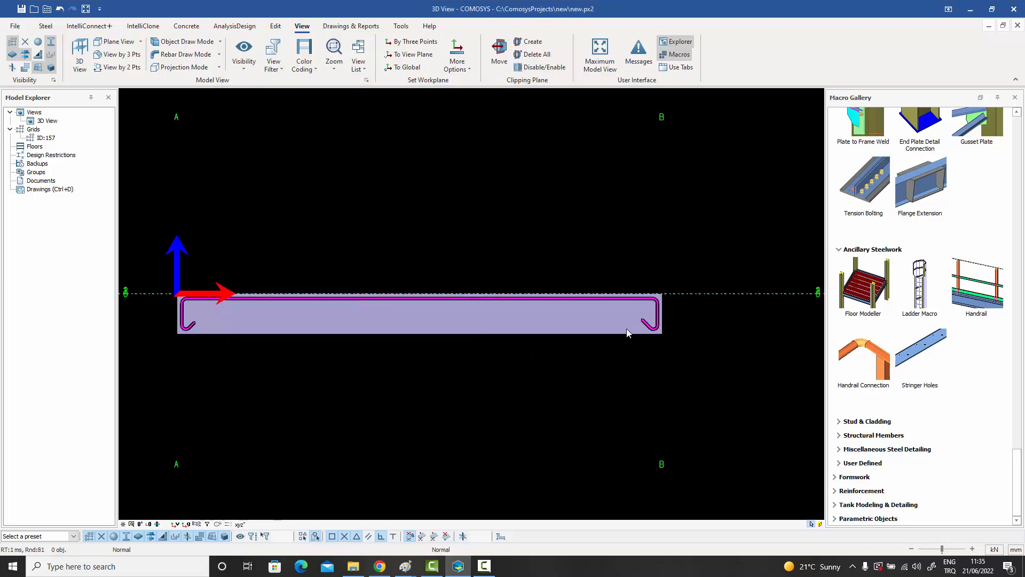
Open the top bar's properties in the section view and select its Pos label.
{"action": "middle_click_drag", "start_coordinate": [623, 336], "coordinate": [669, 337]}
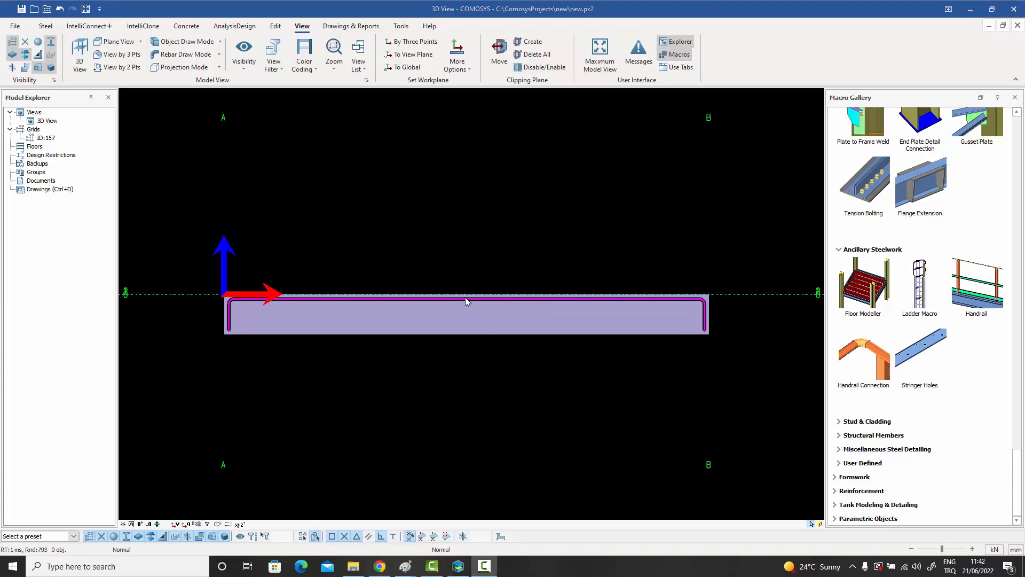
{"action": "double_click", "coordinate": [464, 298]}
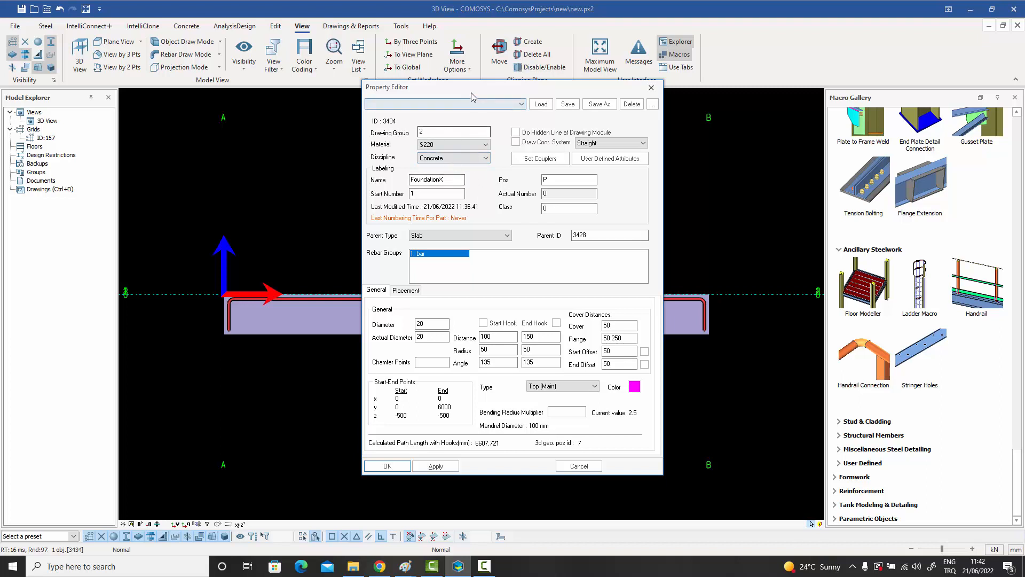
{"action": "left_click_drag", "start_coordinate": [472, 89], "coordinate": [541, 86]}
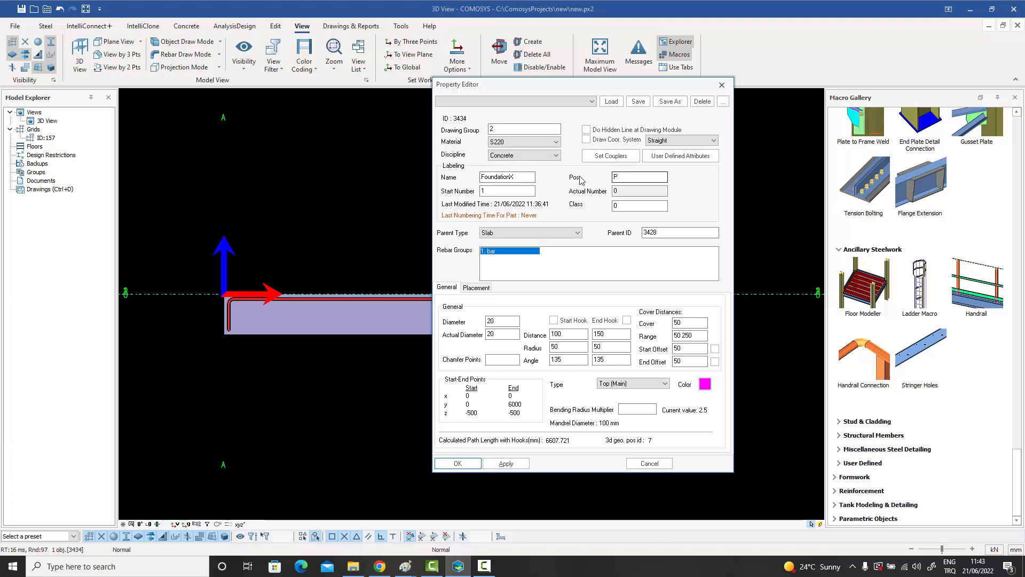
{"action": "left_click", "coordinate": [616, 181]}
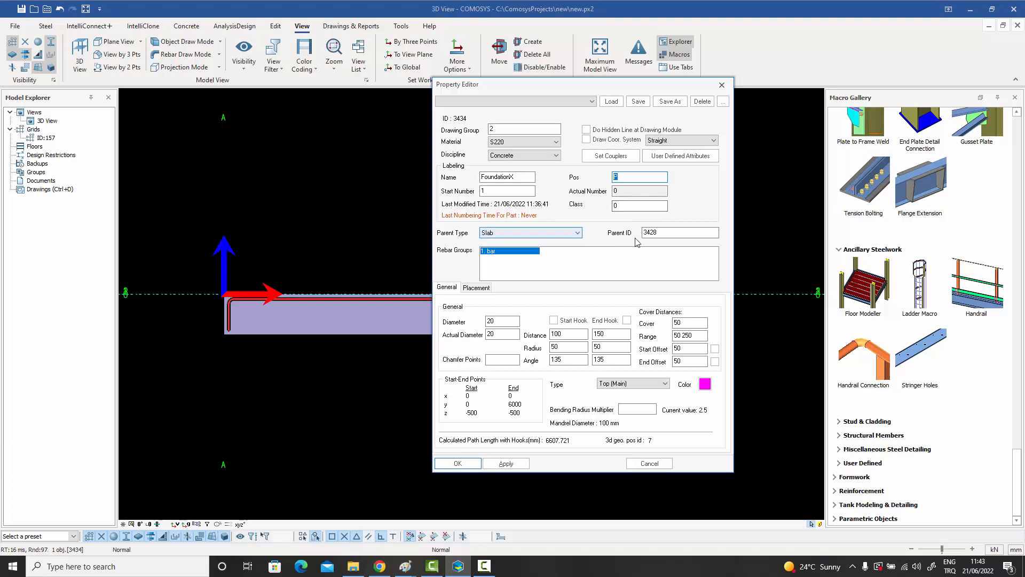
Examine the parent type options available for the rebar group.
{"action": "left_click", "coordinate": [579, 233]}
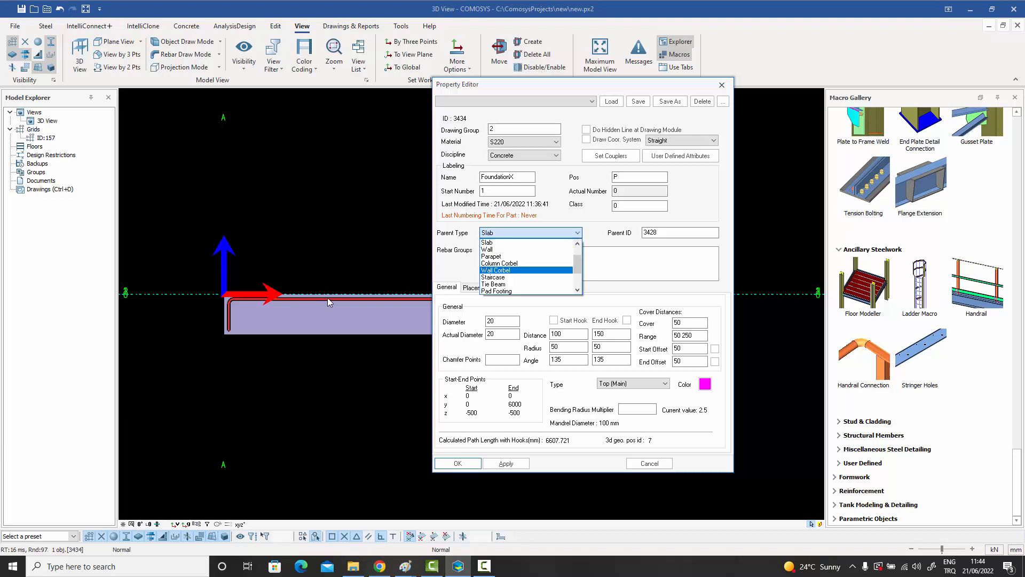
{"action": "left_click", "coordinate": [532, 242]}
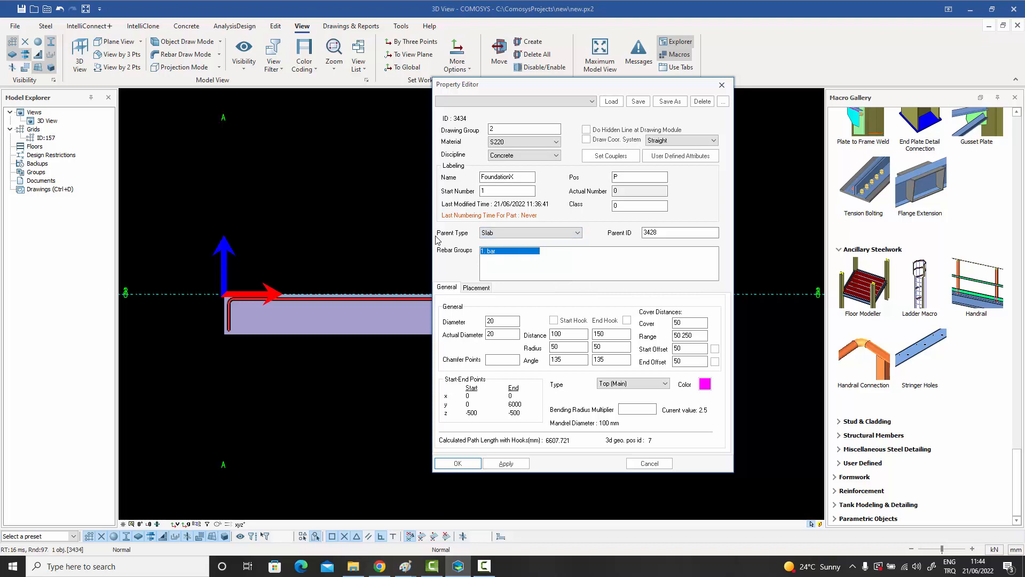
{"action": "left_click", "coordinate": [516, 235]}
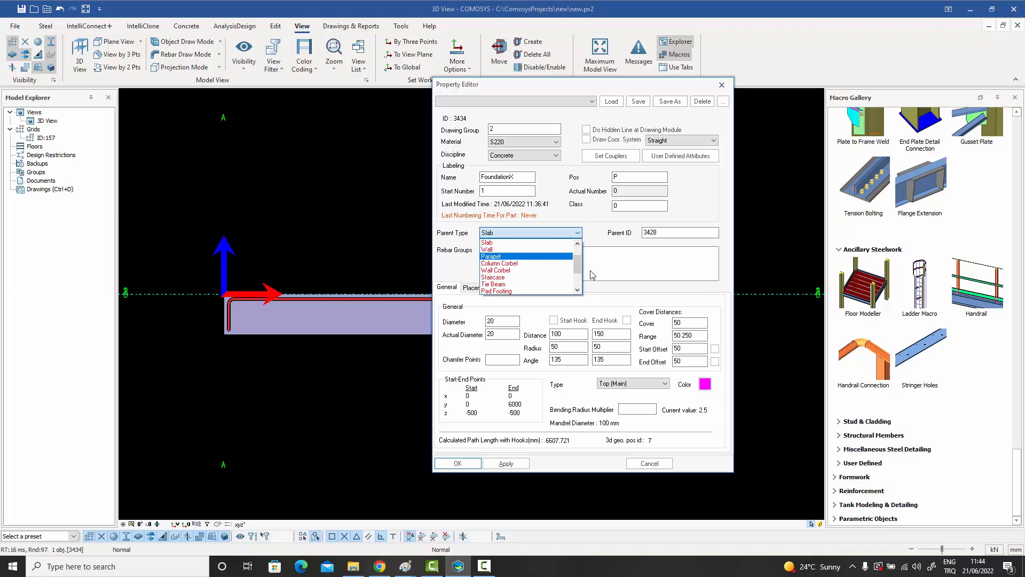
{"action": "left_click_drag", "start_coordinate": [579, 259], "coordinate": [580, 250]}
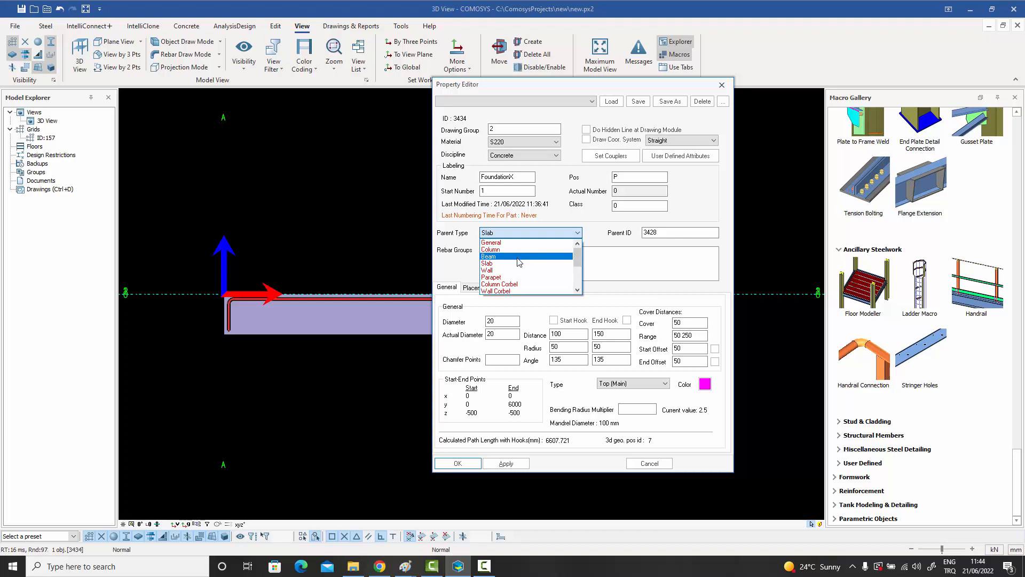
{"action": "left_click", "coordinate": [578, 290]}
{"action": "left_click", "coordinate": [579, 290]}
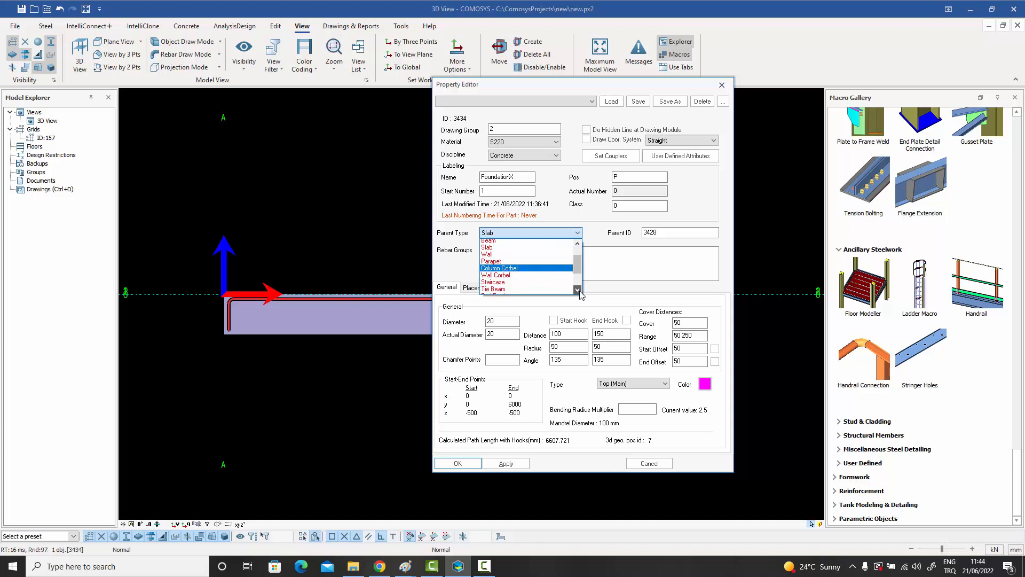
{"action": "left_click", "coordinate": [578, 290]}
{"action": "left_click", "coordinate": [578, 290]}
{"action": "left_click", "coordinate": [578, 289]}
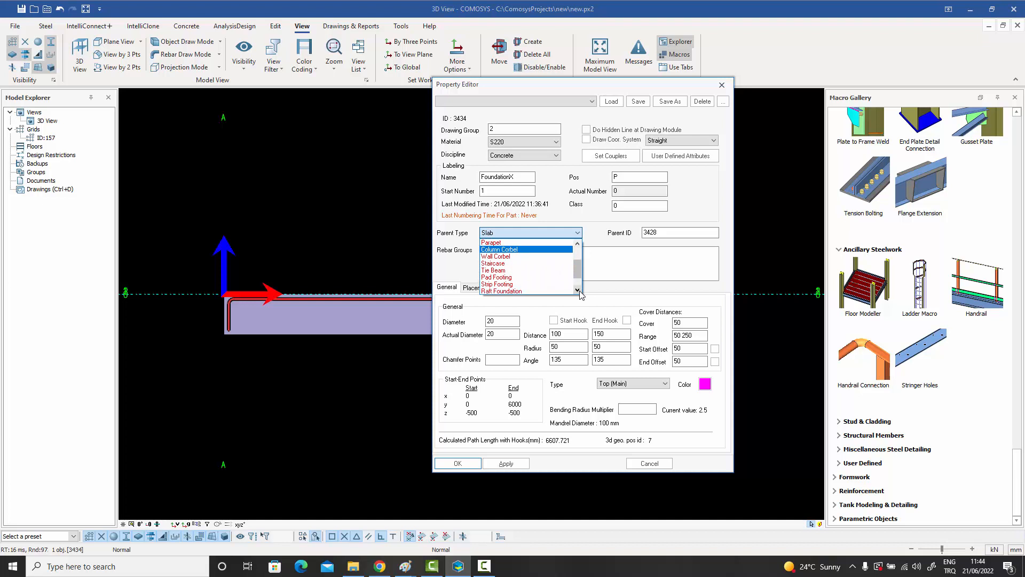
{"action": "left_click", "coordinate": [577, 289]}
{"action": "left_click", "coordinate": [578, 289]}
{"action": "left_click", "coordinate": [578, 289]}
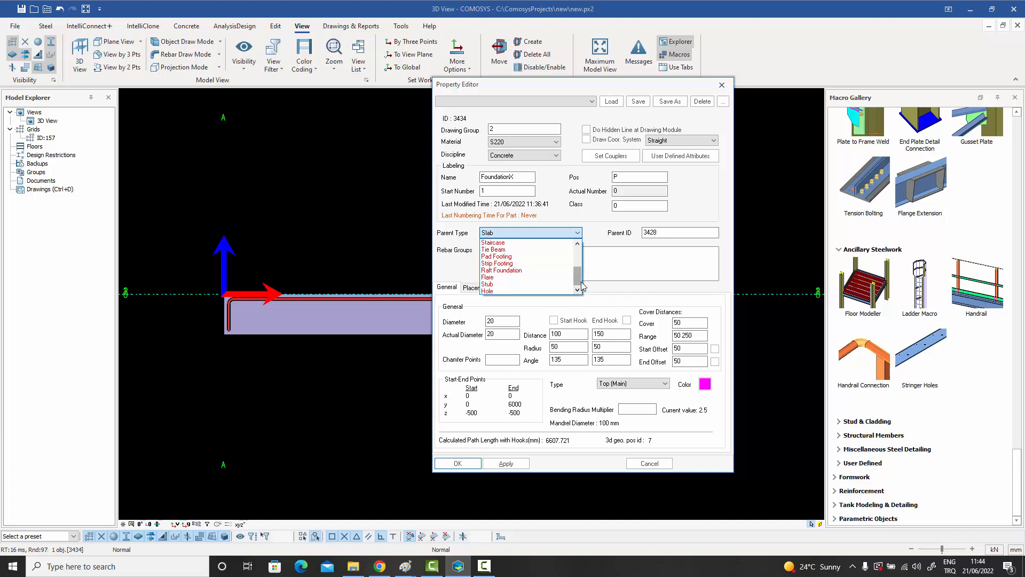
{"action": "left_click_drag", "start_coordinate": [581, 281], "coordinate": [574, 257]}
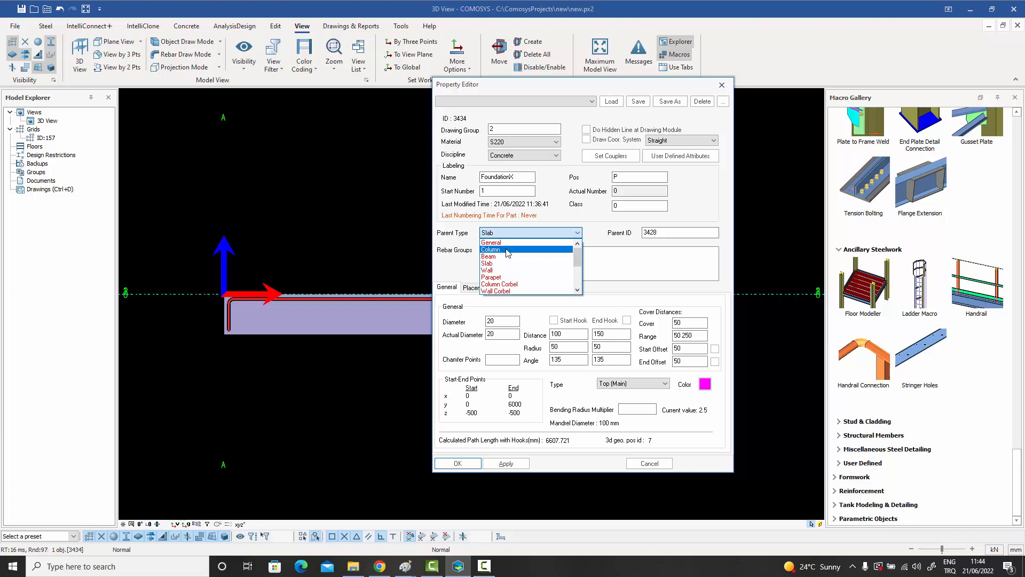
{"action": "left_click", "coordinate": [558, 217]}
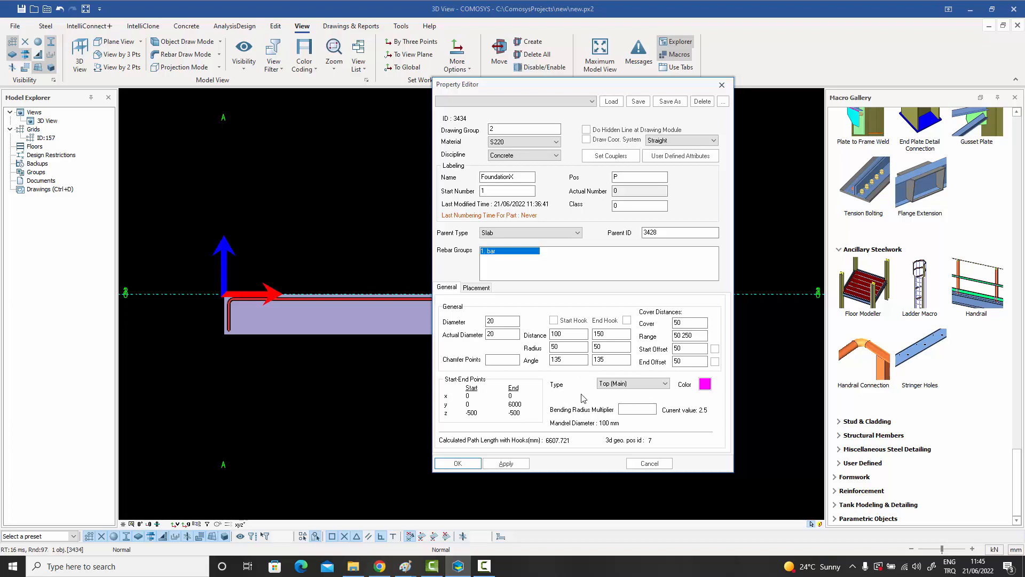
Examine the rebar type options available for the bar, from General through Corner U Bar.
{"action": "left_click", "coordinate": [648, 387]}
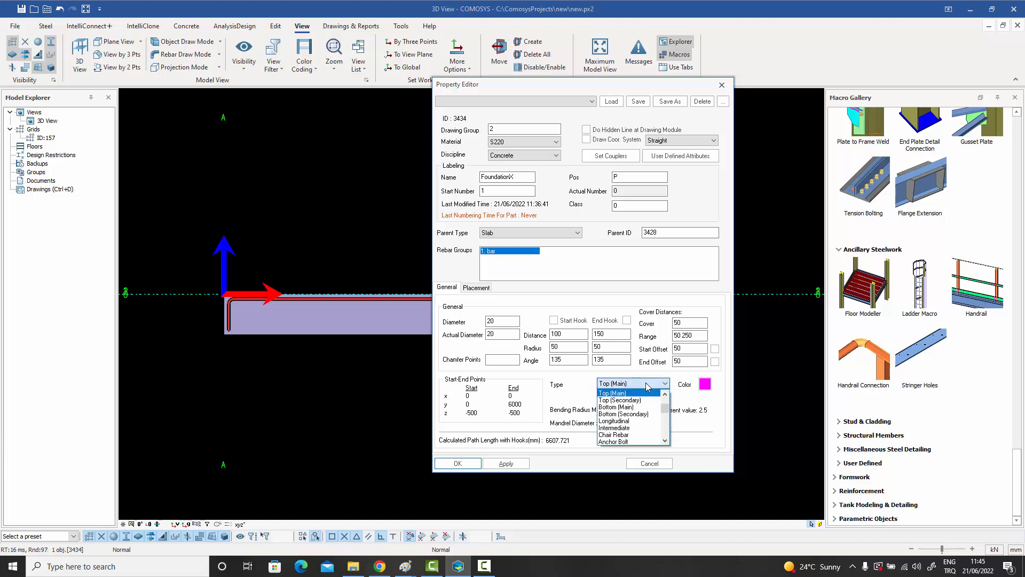
{"action": "scroll", "coordinate": [669, 403], "scroll_direction": "up", "scroll_amount": 2}
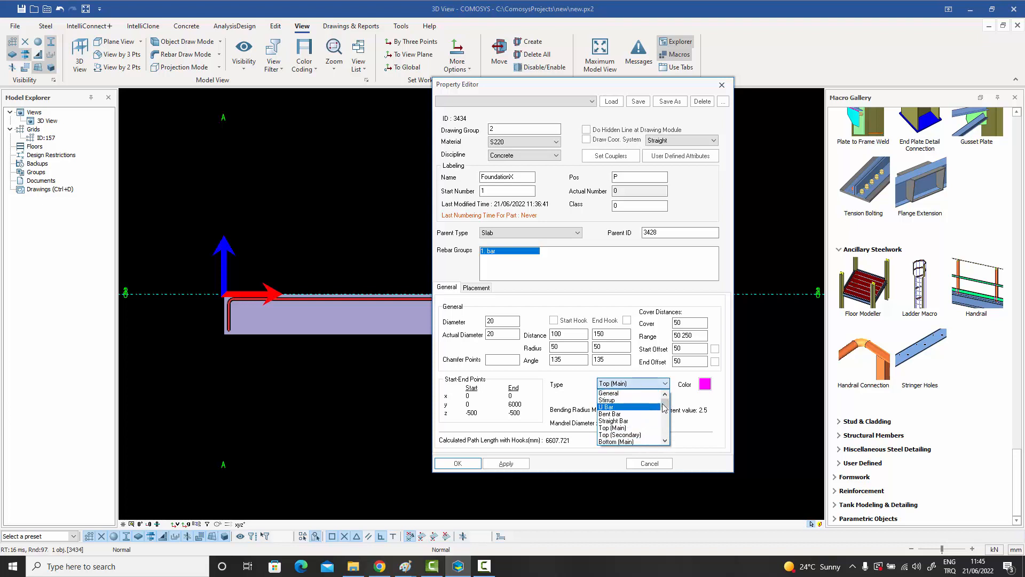
{"action": "left_click", "coordinate": [665, 440]}
{"action": "left_click", "coordinate": [665, 440]}
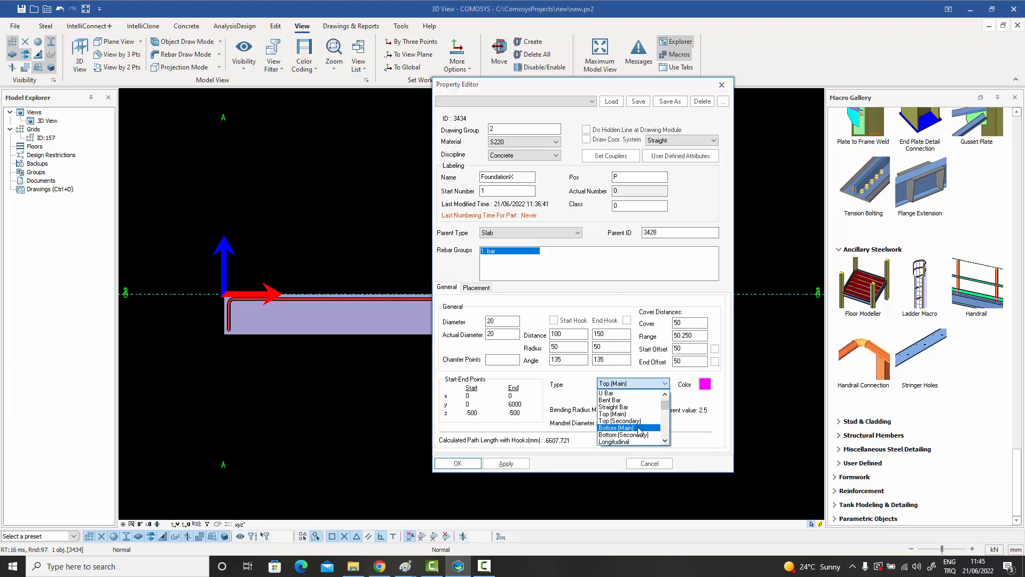
{"action": "left_click", "coordinate": [665, 441]}
{"action": "left_click", "coordinate": [665, 441]}
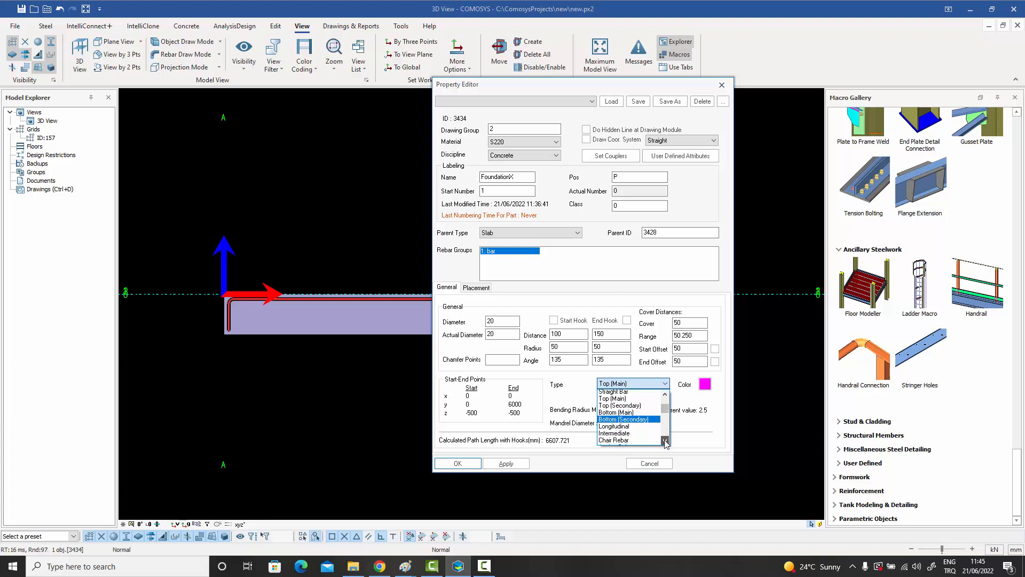
{"action": "left_click", "coordinate": [665, 441]}
{"action": "left_click", "coordinate": [665, 441]}
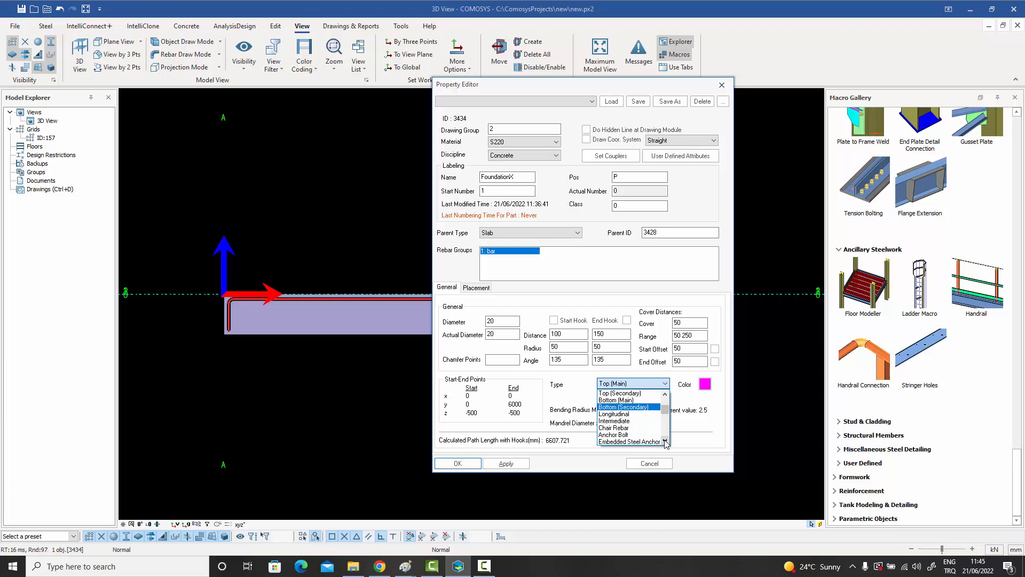
{"action": "left_click", "coordinate": [665, 441]}
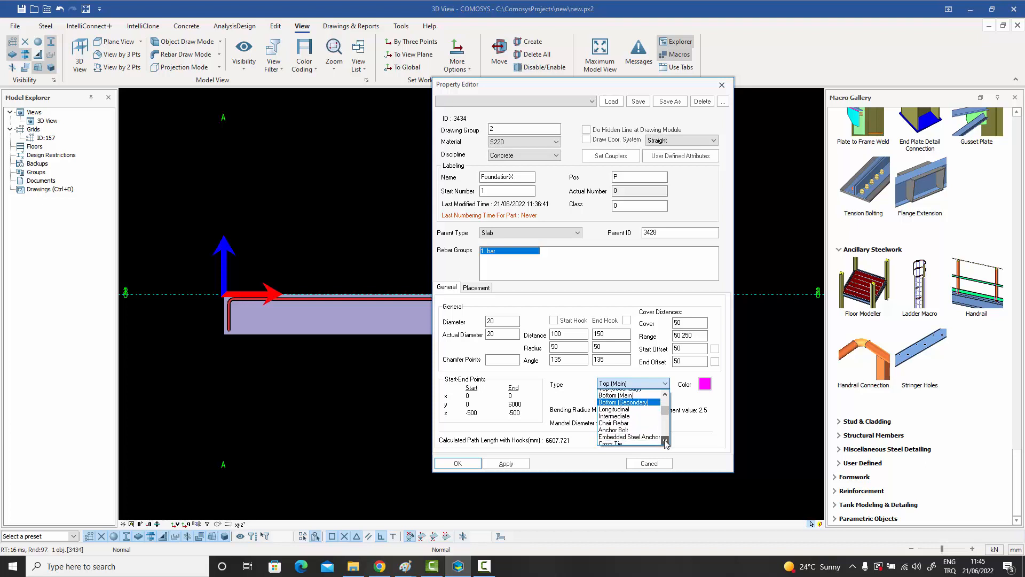
{"action": "left_click", "coordinate": [665, 441]}
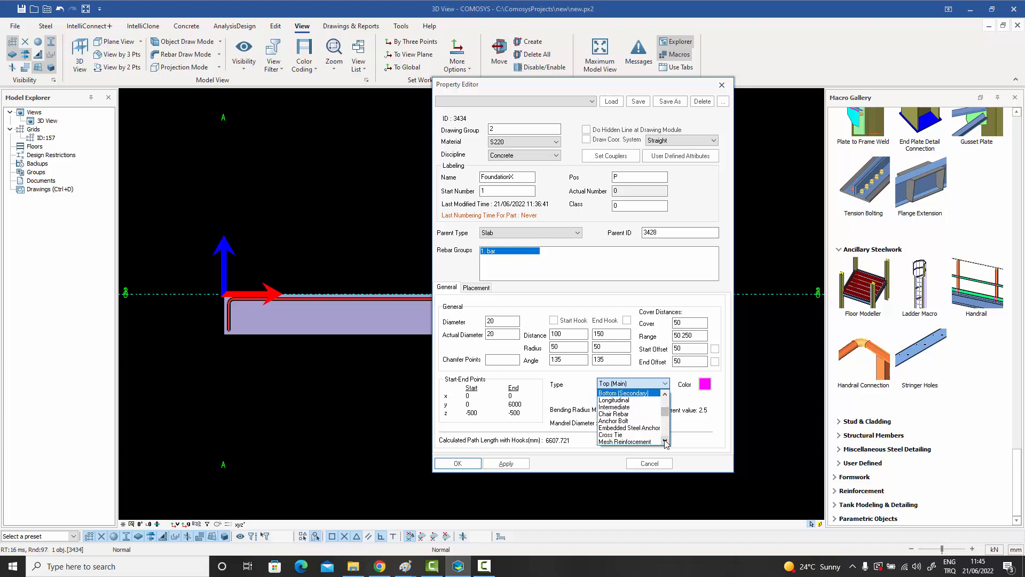
{"action": "left_click", "coordinate": [665, 441]}
{"action": "left_click", "coordinate": [665, 441]}
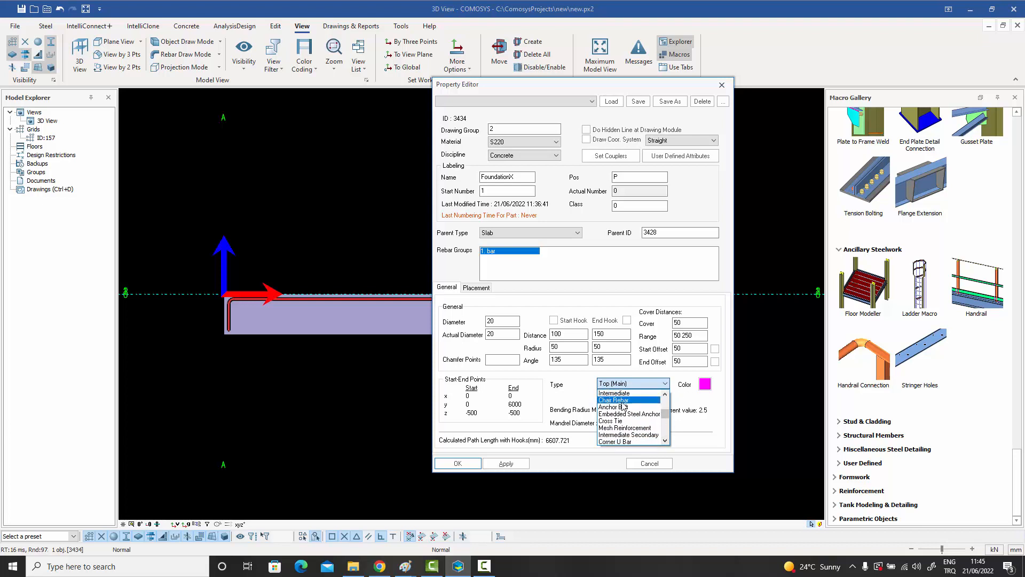
{"action": "left_click_drag", "start_coordinate": [665, 414], "coordinate": [664, 396]}
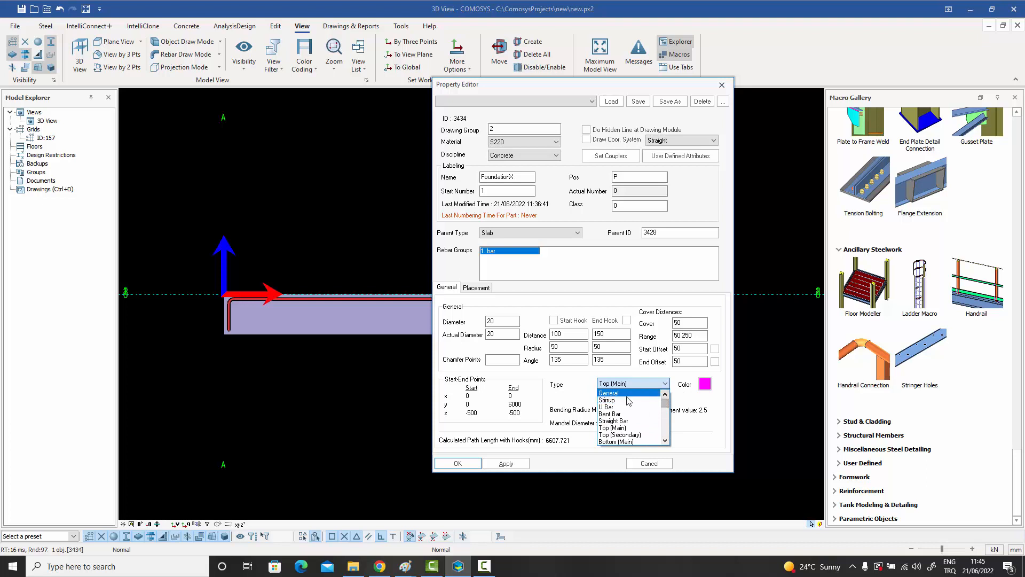
{"action": "left_click", "coordinate": [583, 384]}
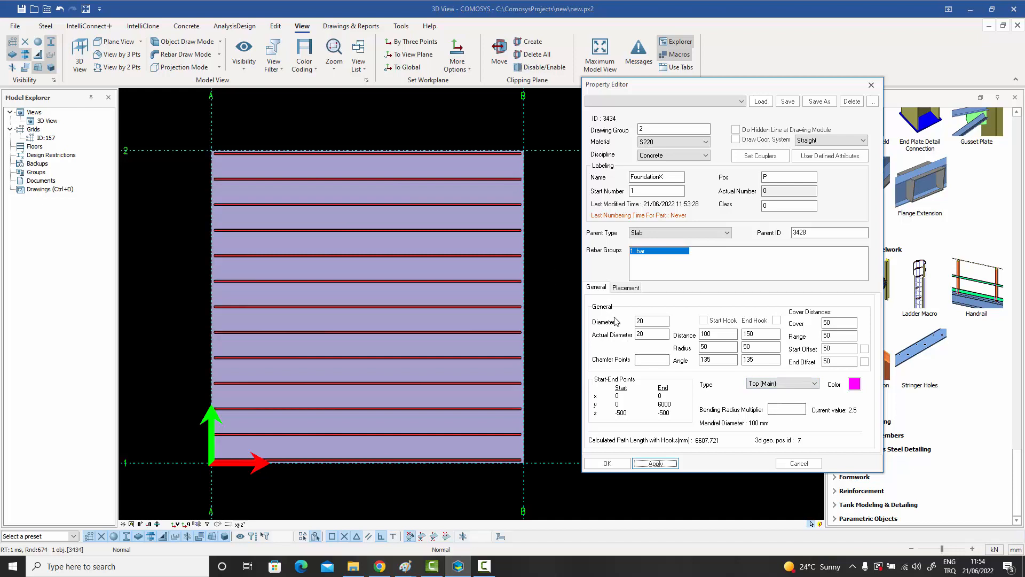
Try a bending radius multiplier of 3 for the rebar group.
{"action": "left_click", "coordinate": [782, 409]}
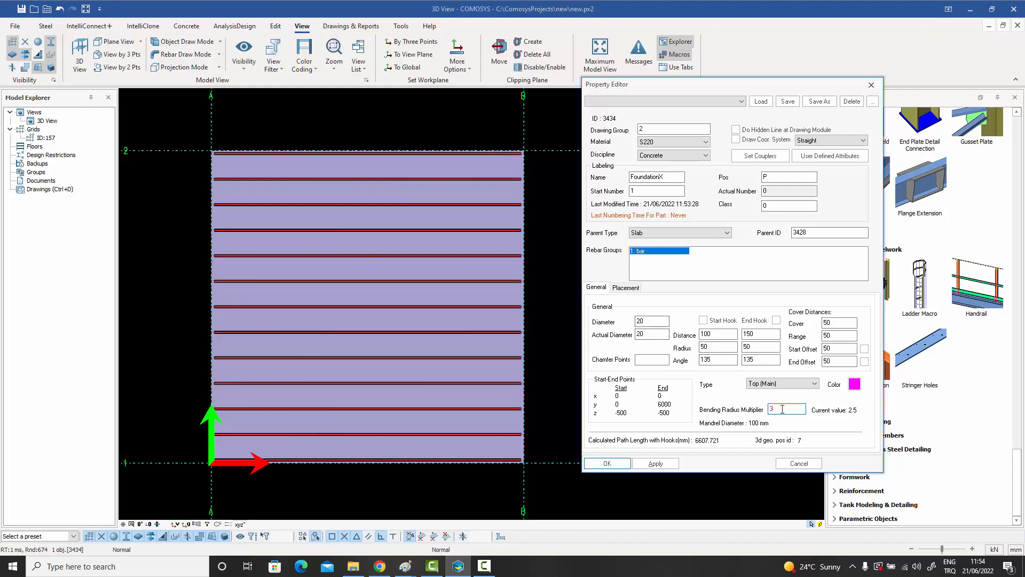
{"action": "left_click_drag", "start_coordinate": [782, 408], "coordinate": [740, 405]}
Review the rebar group's placement settings alongside its general cover distances, and close the properties.
{"action": "left_click", "coordinate": [626, 288]}
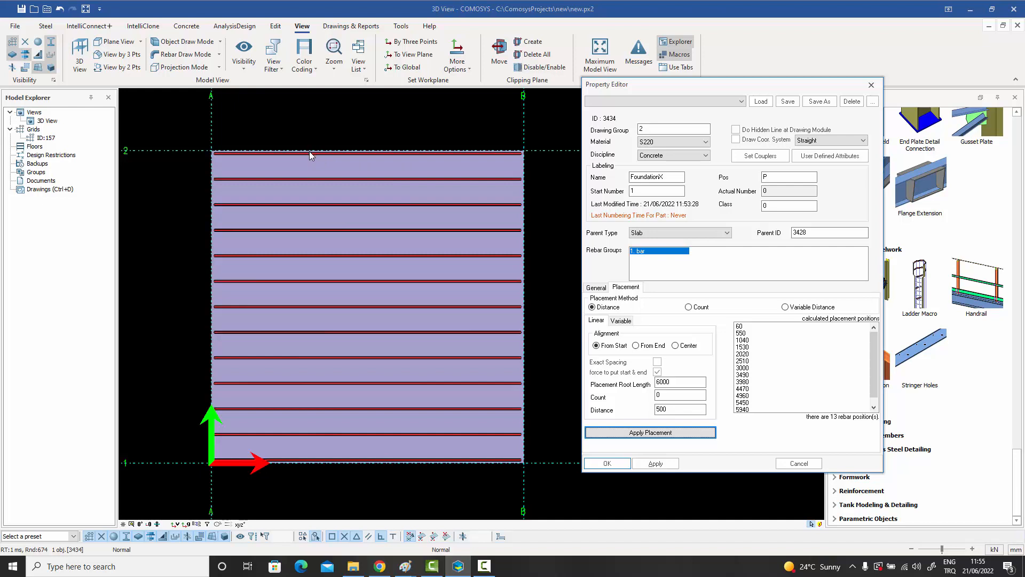
{"action": "left_click", "coordinate": [597, 287]}
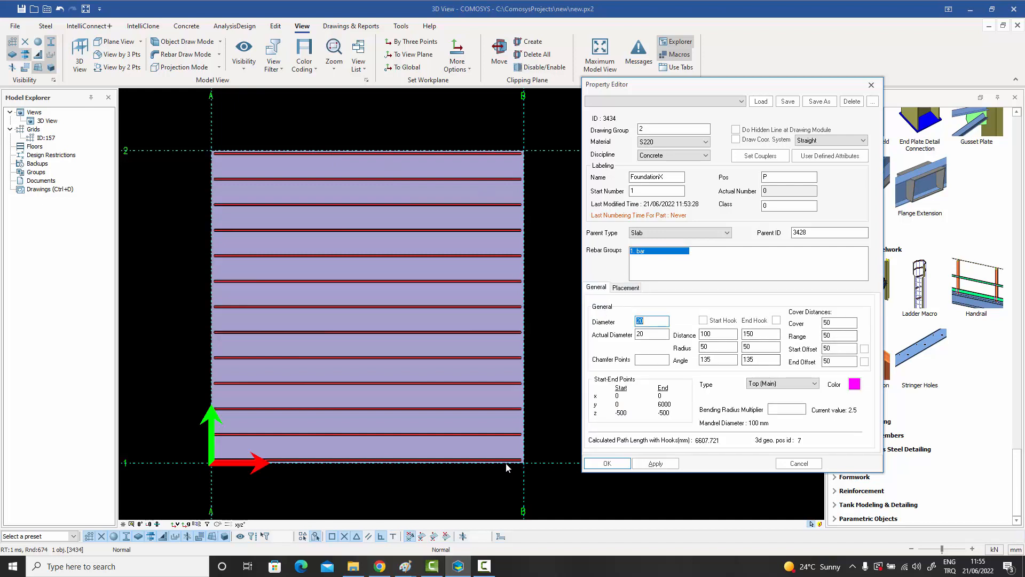
{"action": "left_click", "coordinate": [629, 288]}
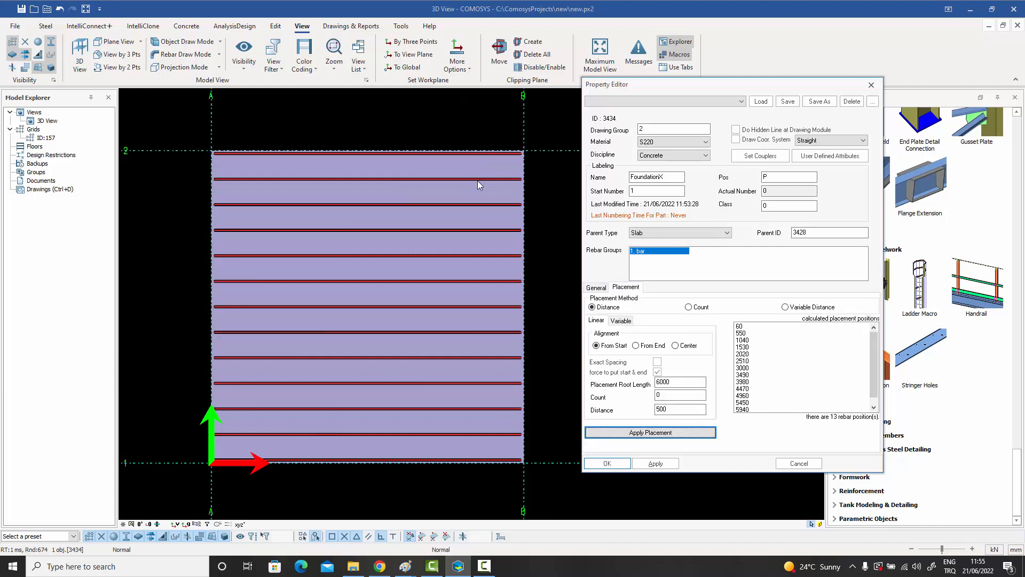
{"action": "left_click", "coordinate": [614, 463]}
Measure the distance between the first and last bars of the group at their ends along grid B.
{"action": "right_click", "coordinate": [586, 223]}
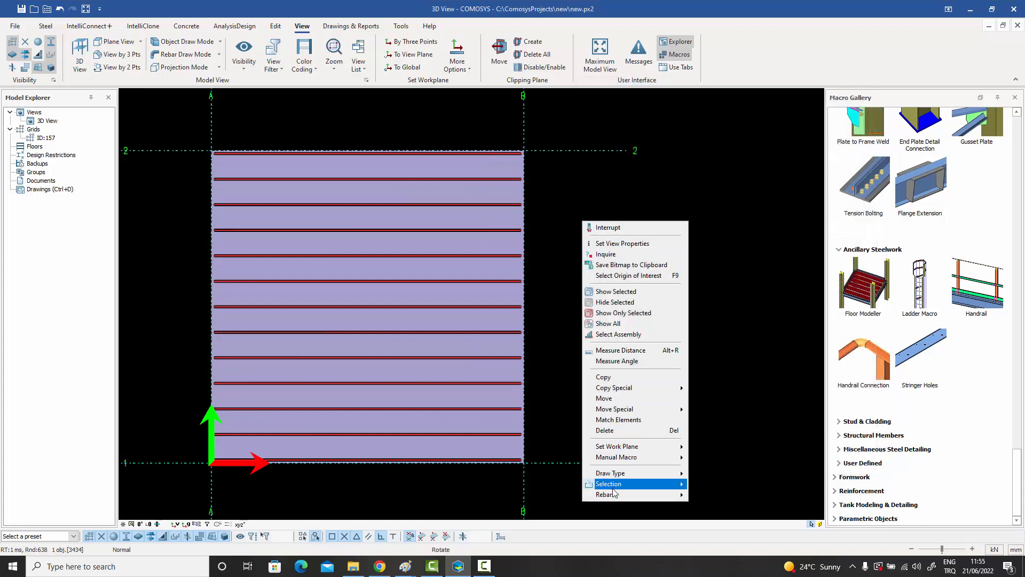
{"action": "left_click", "coordinate": [617, 351]}
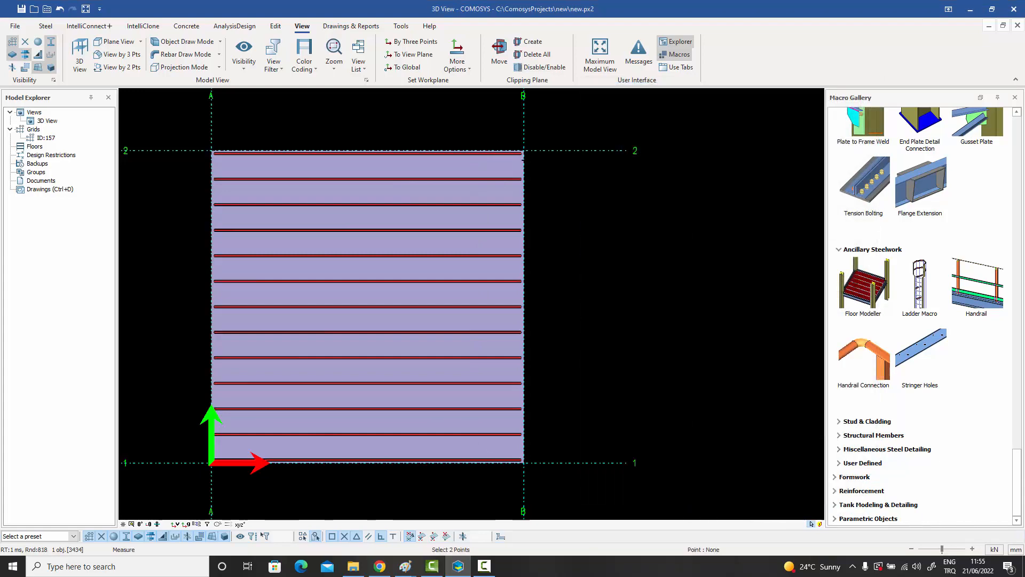
{"action": "left_click", "coordinate": [523, 150]}
{"action": "scroll", "coordinate": [526, 154], "scroll_direction": "up", "scroll_amount": 3}
{"action": "right_click", "coordinate": [548, 167]}
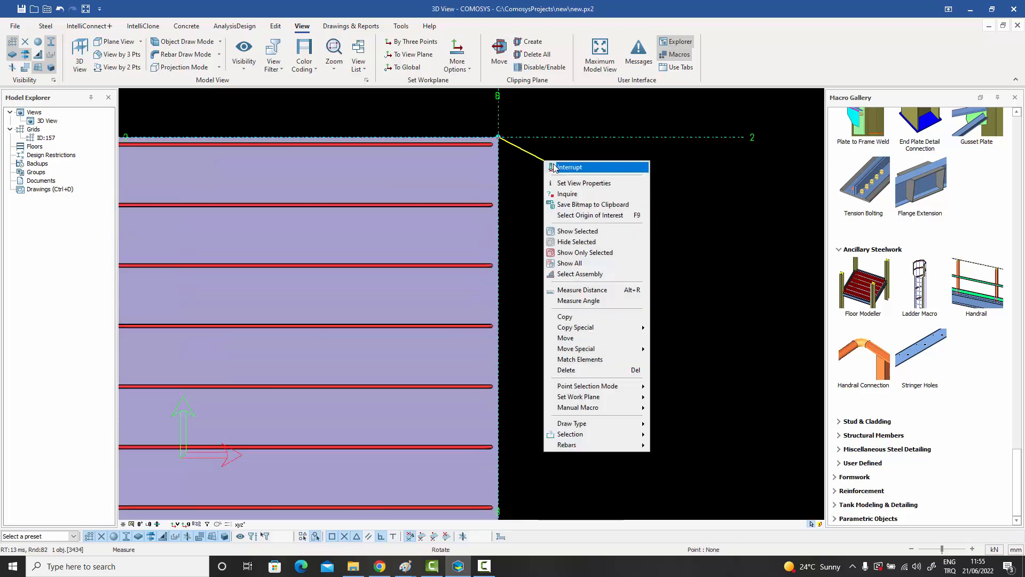
{"action": "left_click", "coordinate": [593, 293]}
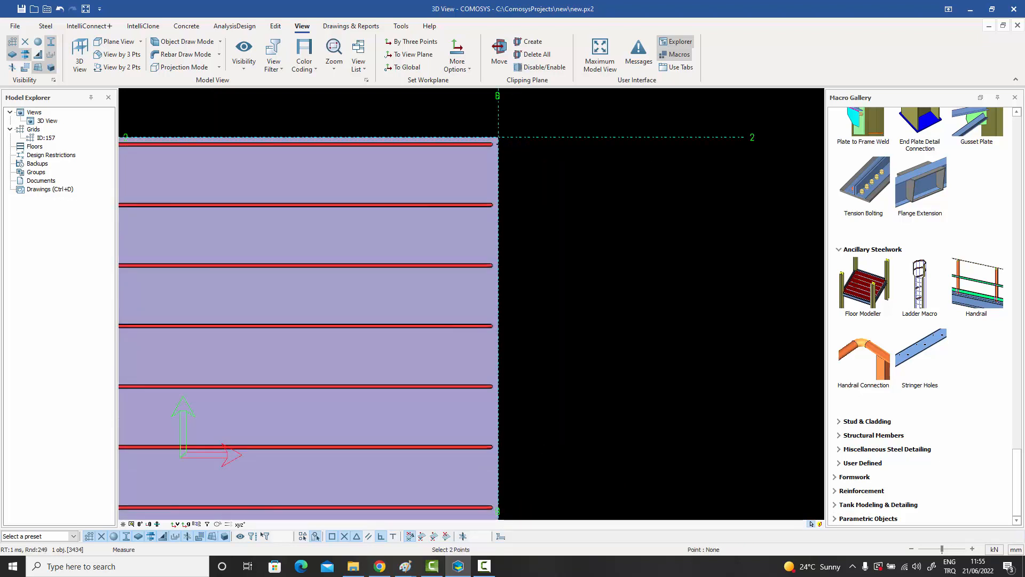
{"action": "scroll", "coordinate": [493, 145], "scroll_direction": "down", "scroll_amount": 4}
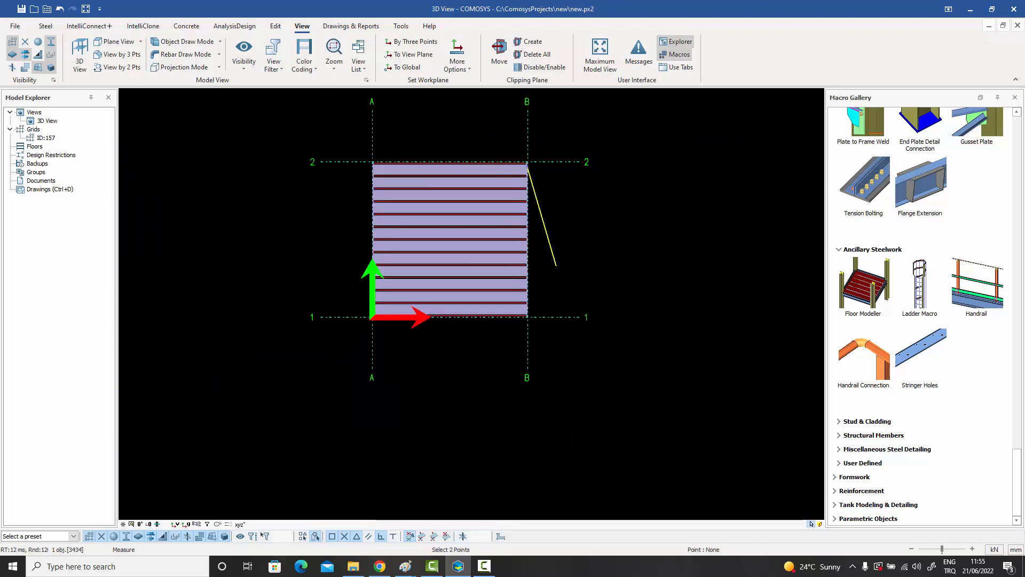
{"action": "scroll", "coordinate": [528, 318], "scroll_direction": "up", "scroll_amount": 4}
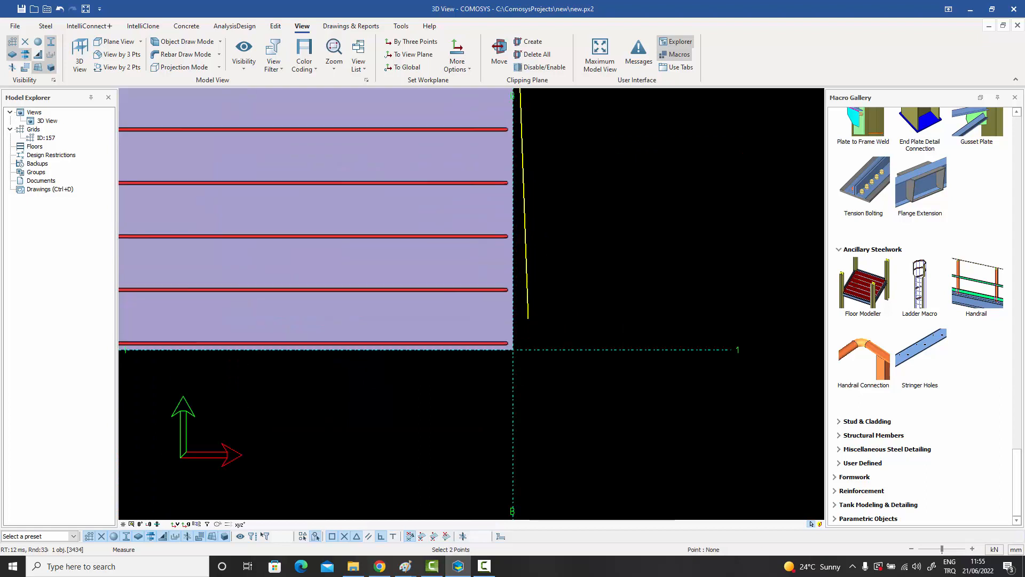
{"action": "right_click", "coordinate": [505, 342]}
{"action": "left_click", "coordinate": [549, 63]}
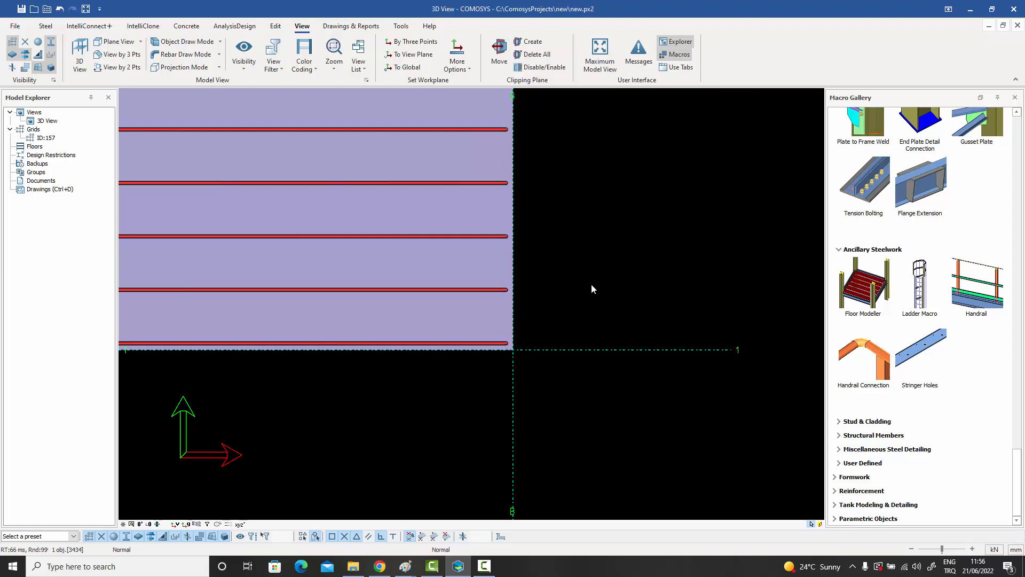
{"action": "scroll", "coordinate": [588, 287], "scroll_direction": "down", "scroll_amount": 8}
{"action": "mouse_move", "coordinate": [602, 239]}
{"action": "middle_mouse_down"}
{"action": "mouse_move", "coordinate": [567, 270]}
{"action": "mouse_move", "coordinate": [490, 280]}
{"action": "middle_mouse_up"}
{"action": "scroll", "coordinate": [566, 269], "scroll_direction": "up", "scroll_amount": 3}
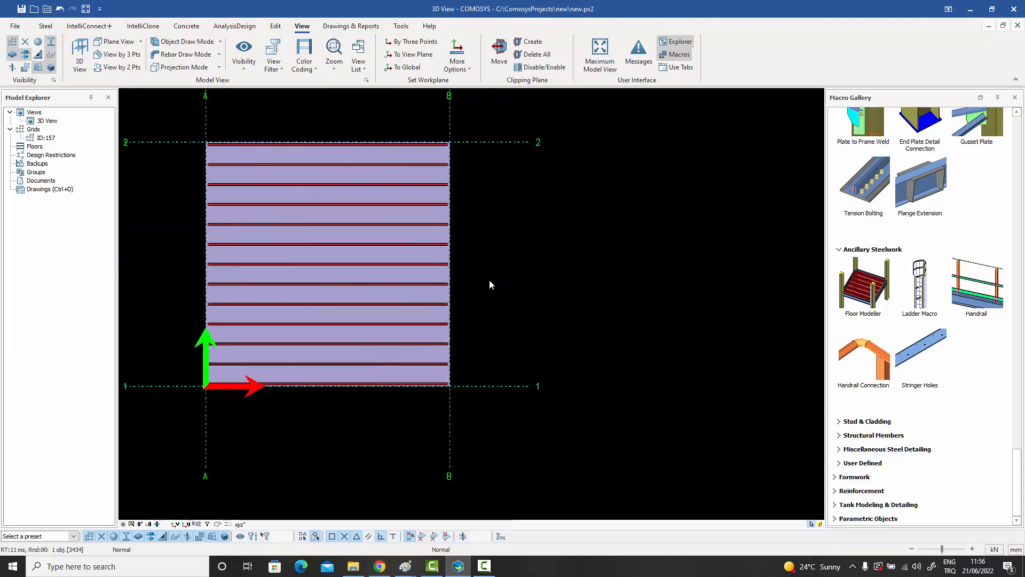
Review the rebar group's placement settings and calculated placement positions, and close the properties.
{"action": "double_click", "coordinate": [341, 184]}
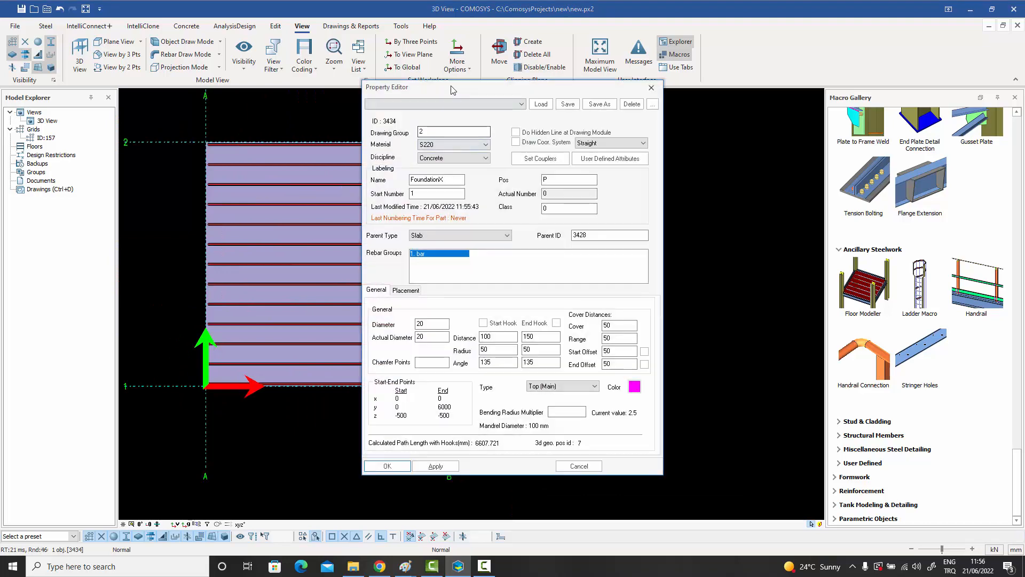
{"action": "left_click_drag", "start_coordinate": [447, 90], "coordinate": [639, 80]}
{"action": "left_click", "coordinate": [595, 283]}
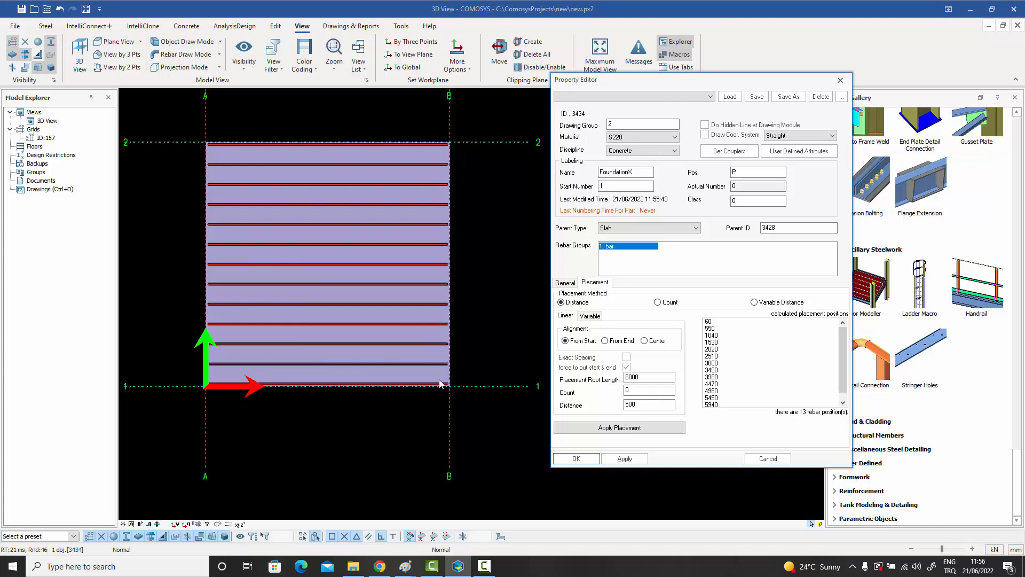
{"action": "left_click", "coordinate": [577, 458]}
Measure the spacing between neighbouring bars near grid 2 at their ends along grid B.
{"action": "right_click", "coordinate": [508, 210]}
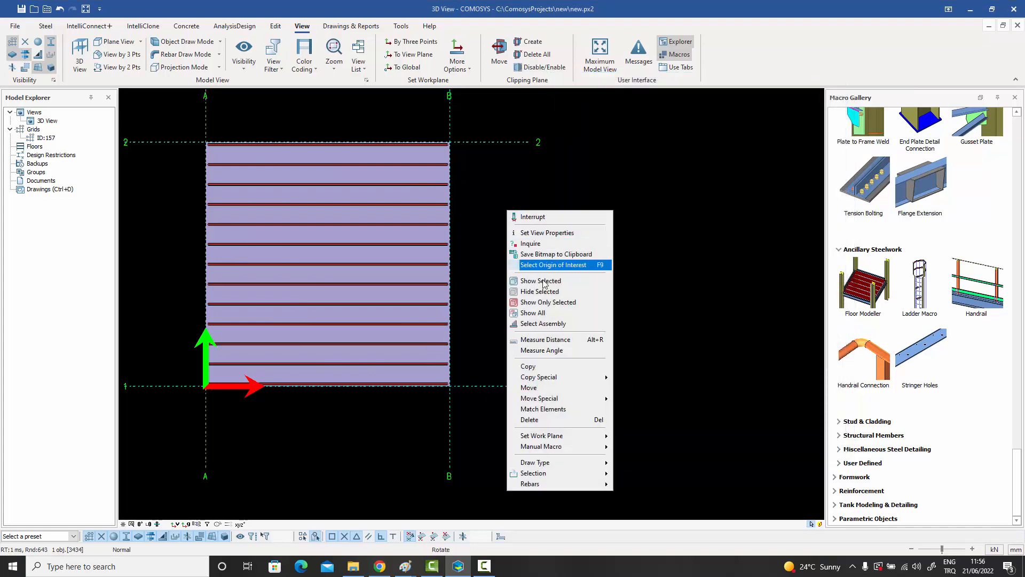
{"action": "left_click", "coordinate": [548, 339]}
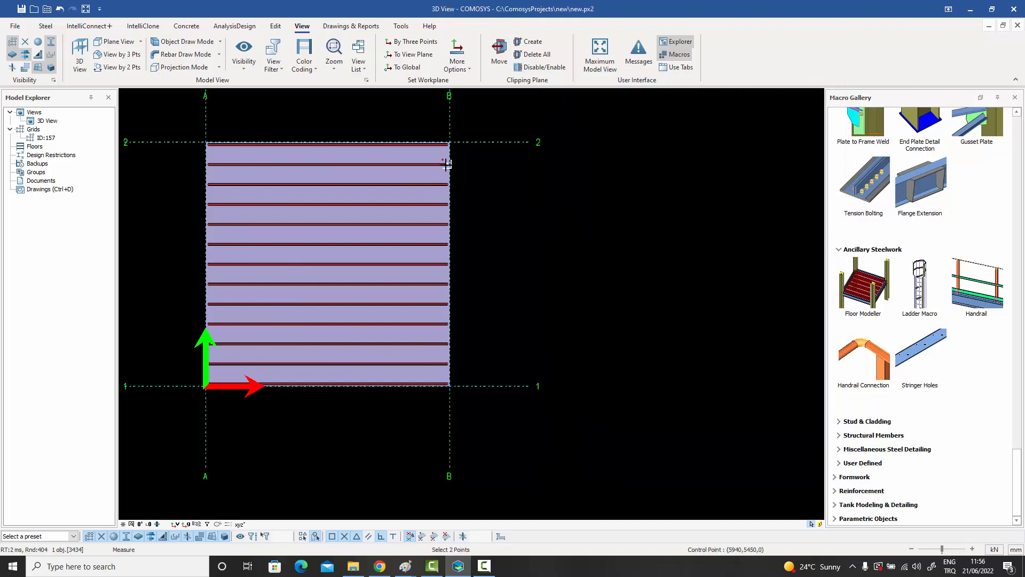
{"action": "left_click", "coordinate": [448, 184]}
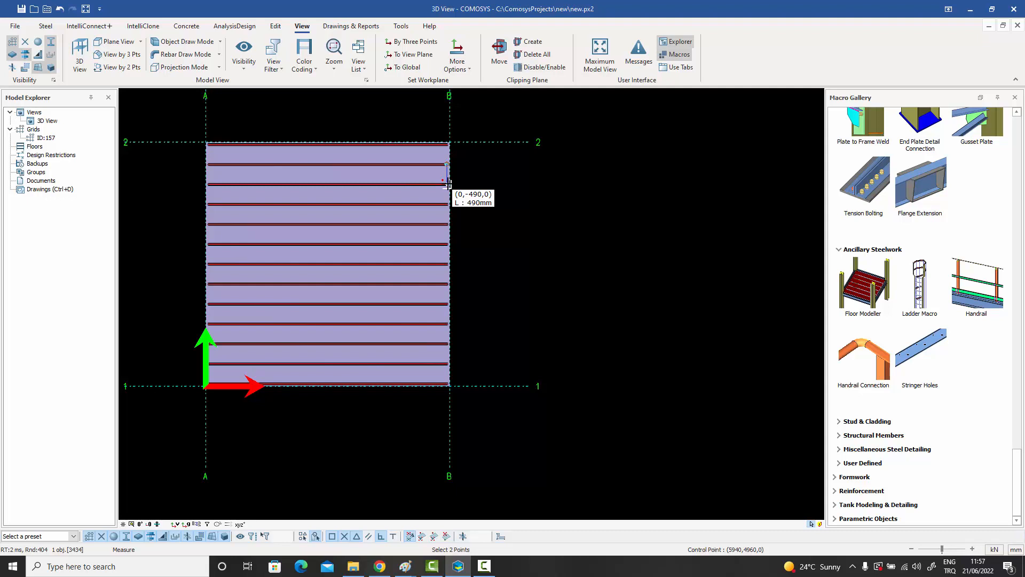
{"action": "left_click", "coordinate": [448, 204]}
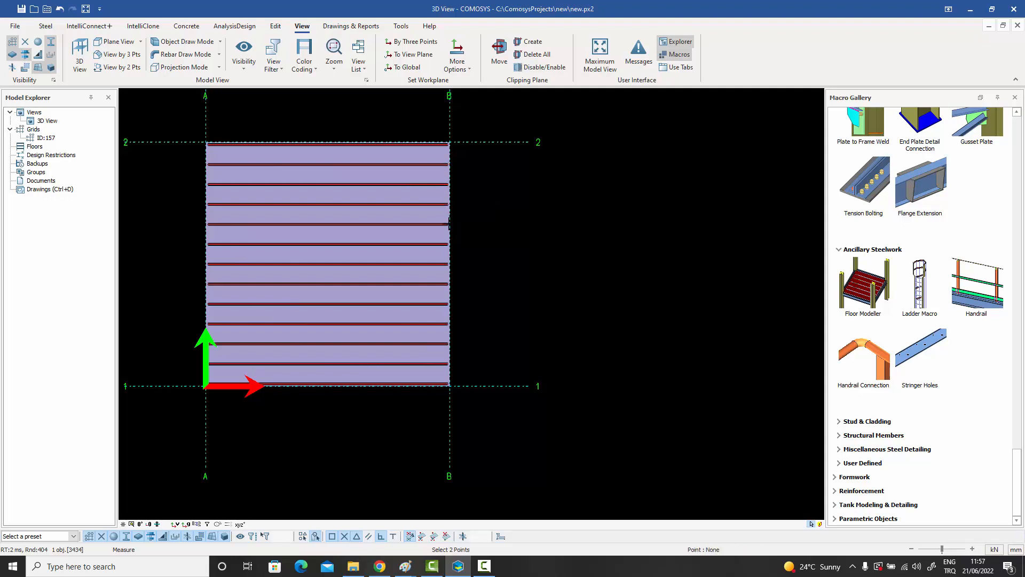
{"action": "left_click", "coordinate": [448, 204]}
{"action": "right_click", "coordinate": [455, 201]}
{"action": "left_click", "coordinate": [468, 208]}
Turn off the option forcing bars at the start and end of the rebar group's placement, and apply it.
{"action": "double_click", "coordinate": [390, 168]}
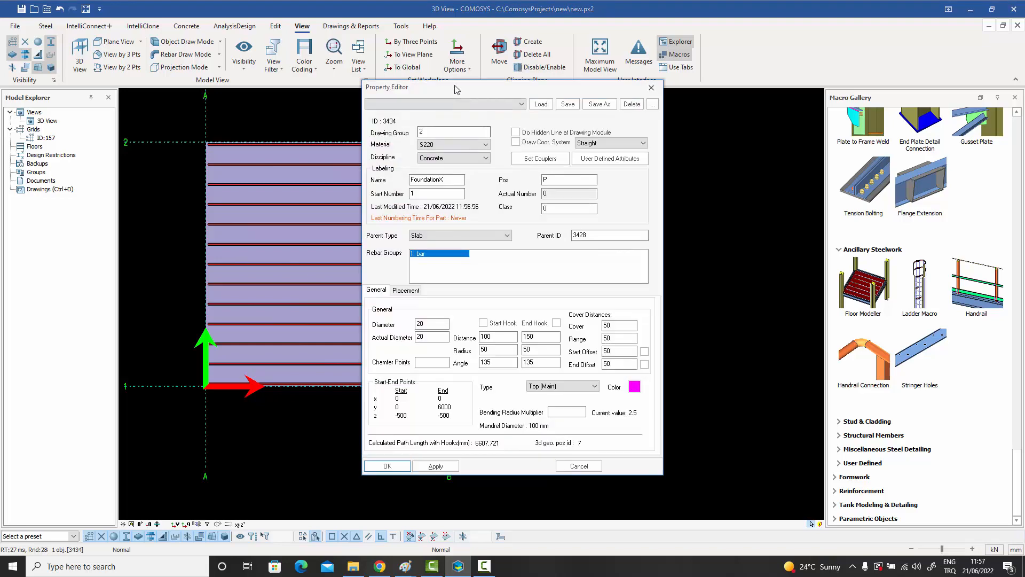
{"action": "left_click_drag", "start_coordinate": [454, 85], "coordinate": [641, 86]}
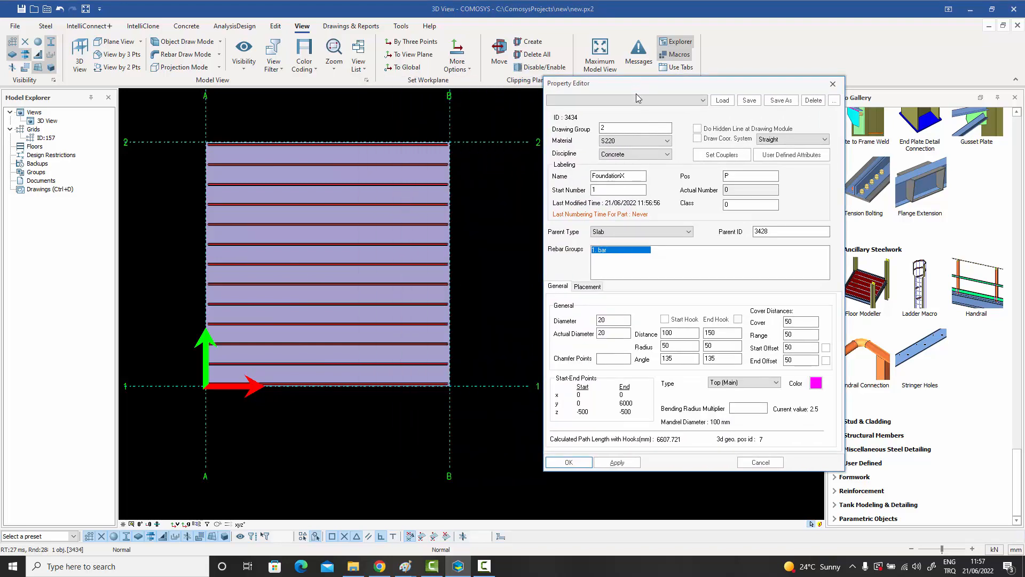
{"action": "left_click", "coordinate": [588, 287]}
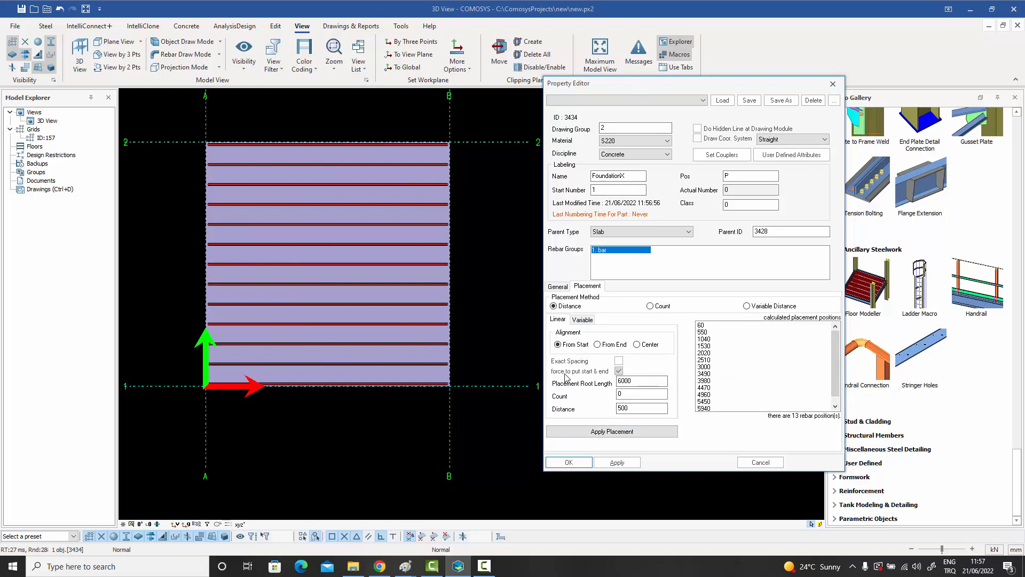
{"action": "left_click", "coordinate": [619, 371]}
{"action": "left_click", "coordinate": [617, 462]}
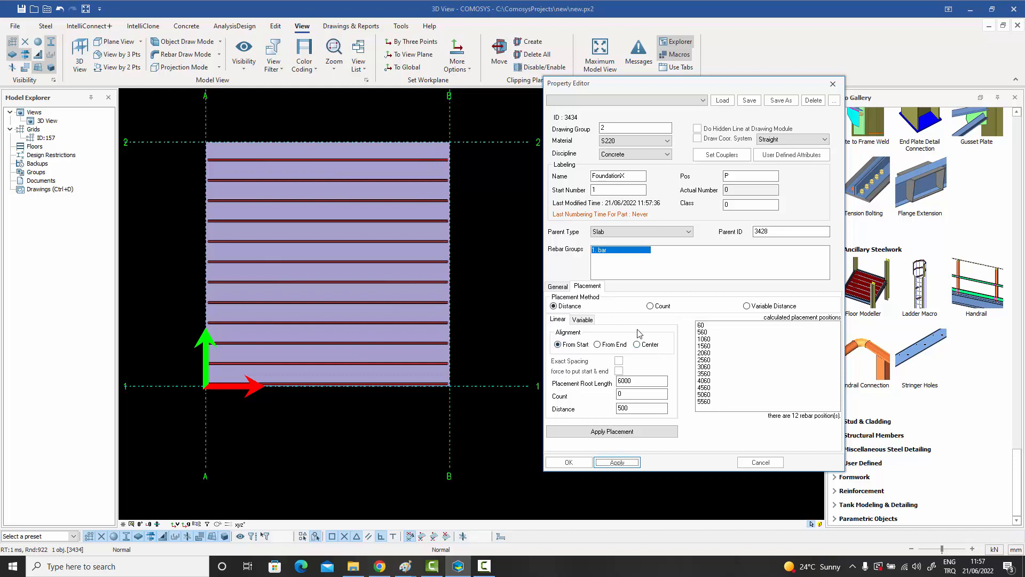
{"action": "left_click", "coordinate": [577, 463]}
Measure the bar spacing along grid B in the part of the slab near grid 1.
{"action": "right_click", "coordinate": [482, 303]}
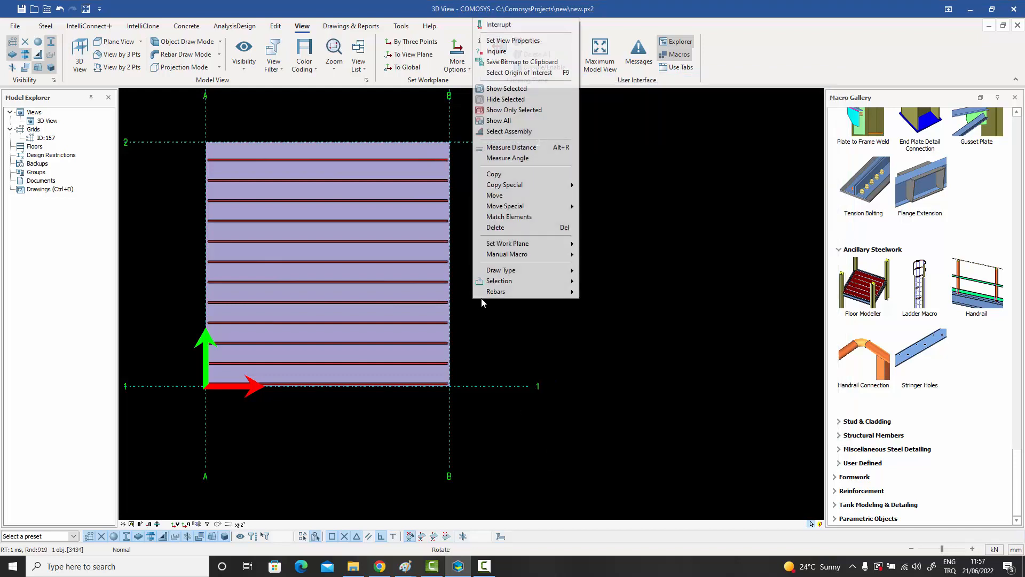
{"action": "left_click", "coordinate": [514, 148]}
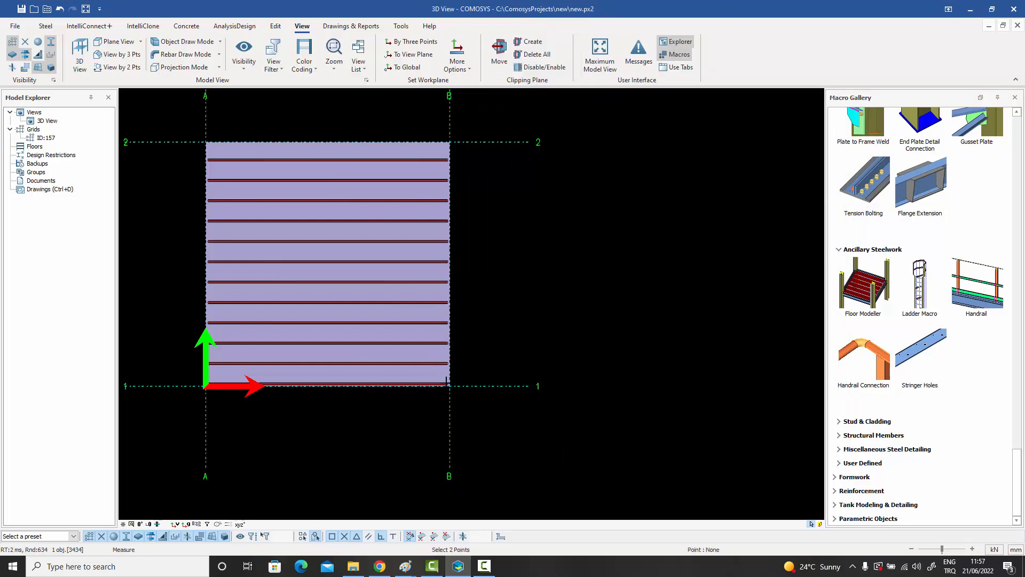
{"action": "left_click", "coordinate": [450, 386]}
{"action": "right_click", "coordinate": [466, 365]}
{"action": "left_click", "coordinate": [526, 203]}
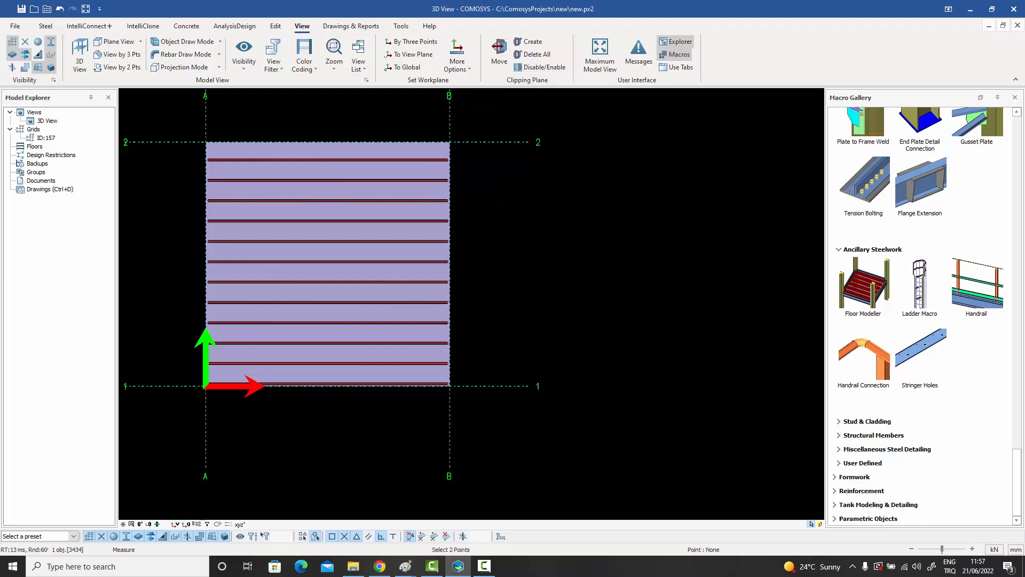
{"action": "left_click", "coordinate": [450, 343]}
{"action": "right_click", "coordinate": [448, 302]}
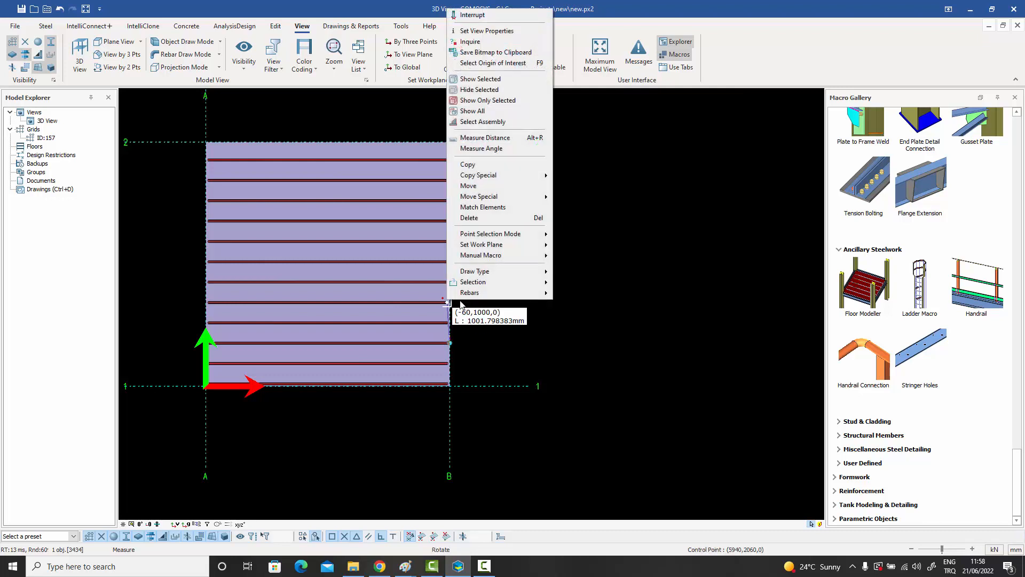
{"action": "left_click", "coordinate": [480, 22]}
Measure the distance between bar ends in the middle of the group along grid B.
{"action": "scroll", "coordinate": [454, 217], "scroll_direction": "up", "scroll_amount": 2}
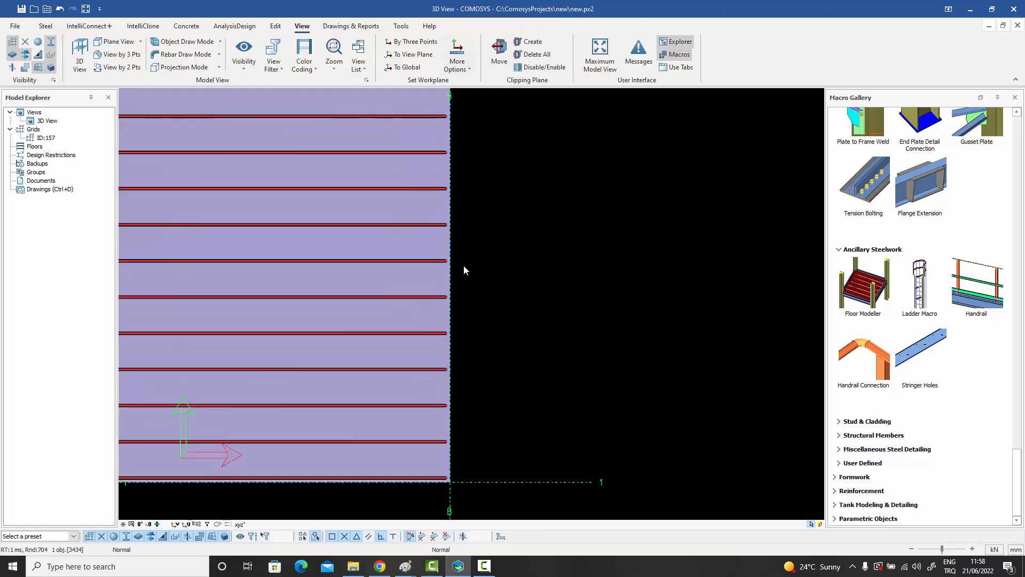
{"action": "right_click", "coordinate": [517, 267]}
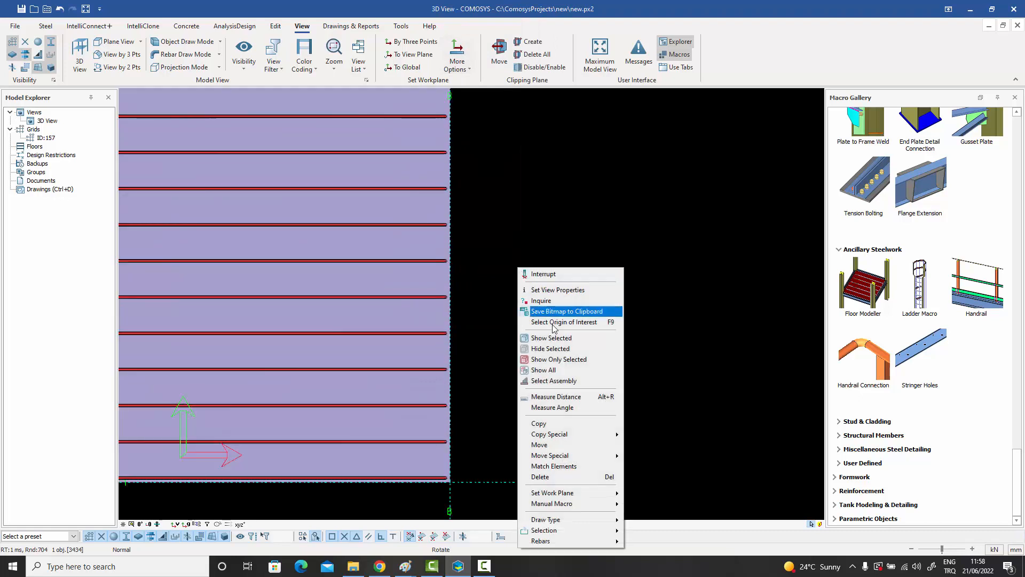
{"action": "left_click", "coordinate": [555, 397]}
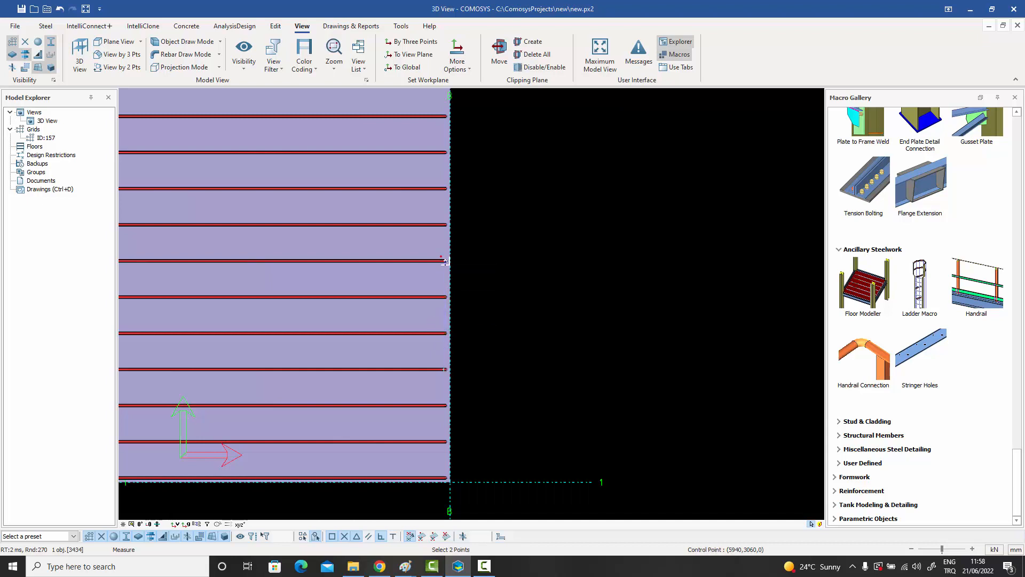
{"action": "right_click", "coordinate": [464, 265]}
{"action": "left_click", "coordinate": [489, 271]}
Measure the gap between the last bar and the slab edge at grid 2.
{"action": "scroll", "coordinate": [489, 291], "scroll_direction": "down", "scroll_amount": 3}
{"action": "middle_click_drag", "start_coordinate": [490, 291], "coordinate": [489, 315]}
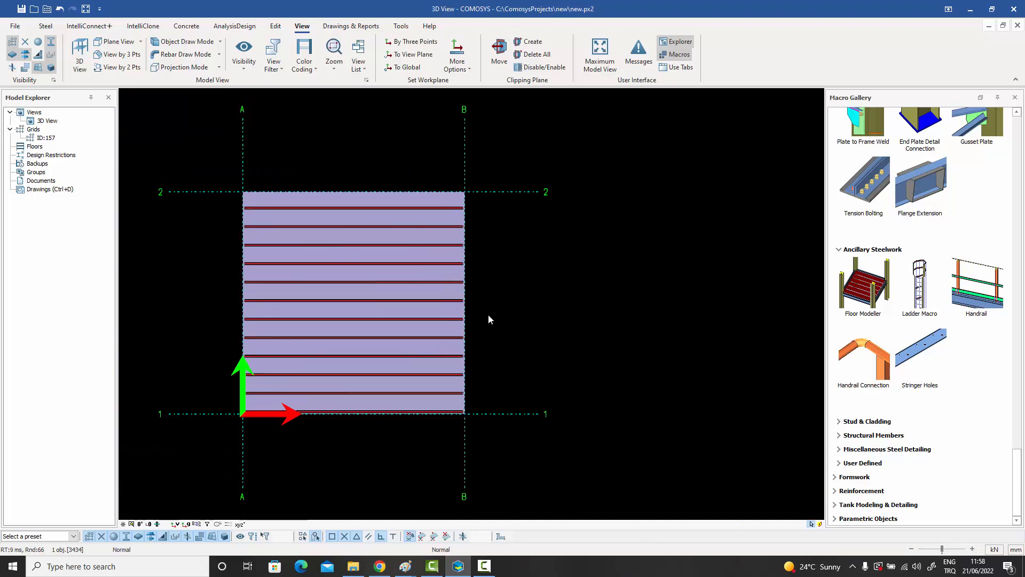
{"action": "scroll", "coordinate": [460, 209], "scroll_direction": "up", "scroll_amount": 1}
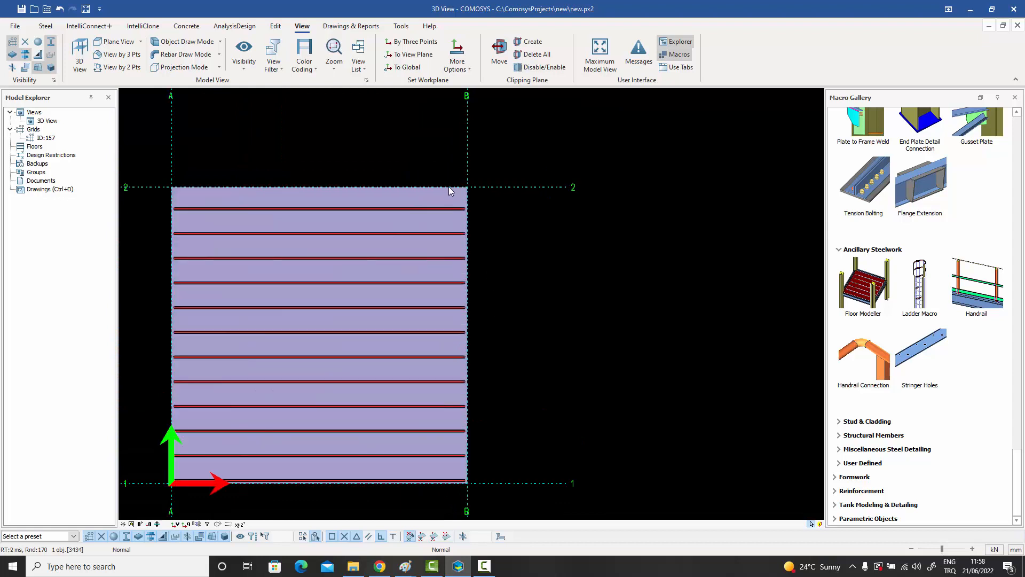
{"action": "scroll", "coordinate": [474, 193], "scroll_direction": "up", "scroll_amount": 2}
{"action": "right_click", "coordinate": [481, 201]}
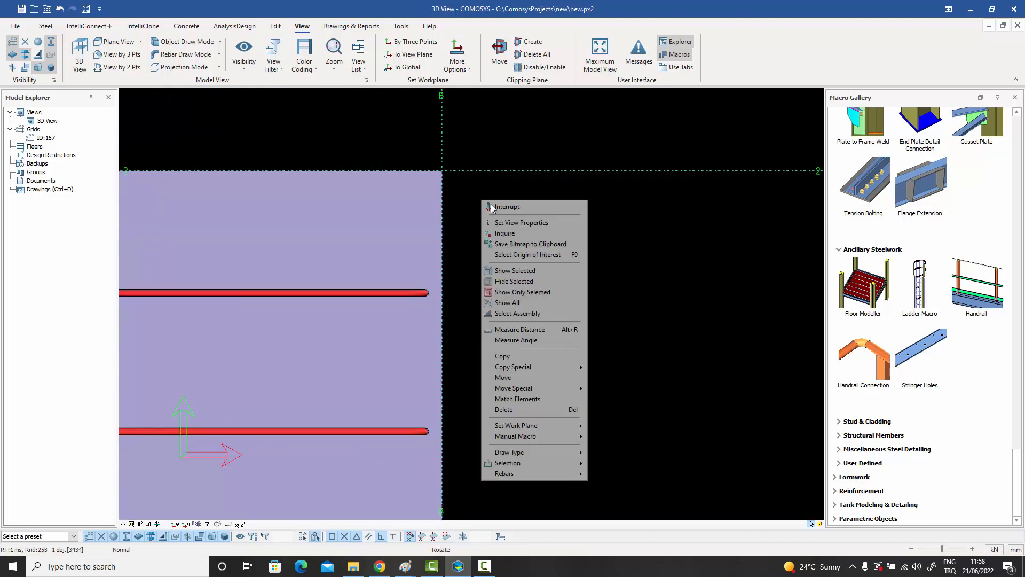
{"action": "left_click", "coordinate": [521, 330]}
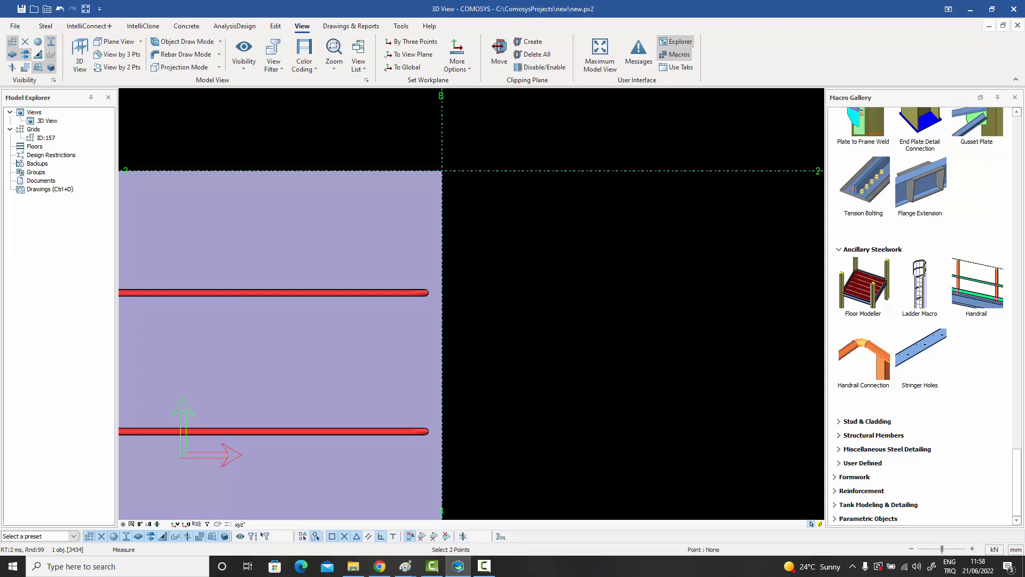
{"action": "left_click", "coordinate": [425, 293]}
{"action": "right_click", "coordinate": [394, 134]}
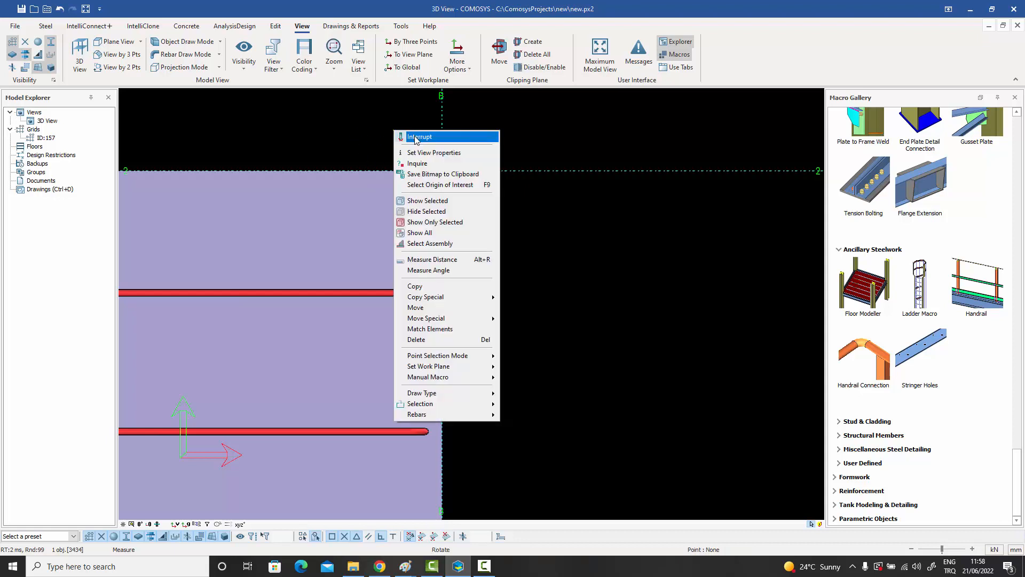
{"action": "left_click", "coordinate": [420, 136]}
Force bars at the start and end of the rebar group's distance-based placement, and apply it.
{"action": "scroll", "coordinate": [502, 210], "scroll_direction": "down", "scroll_amount": 5}
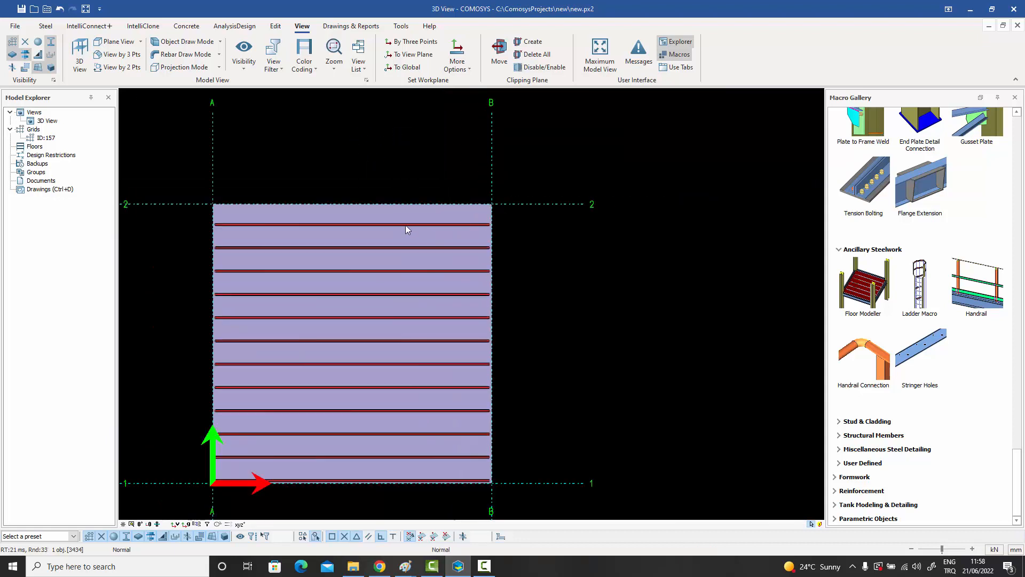
{"action": "double_click", "coordinate": [405, 226]}
{"action": "left_click_drag", "start_coordinate": [462, 87], "coordinate": [633, 87]}
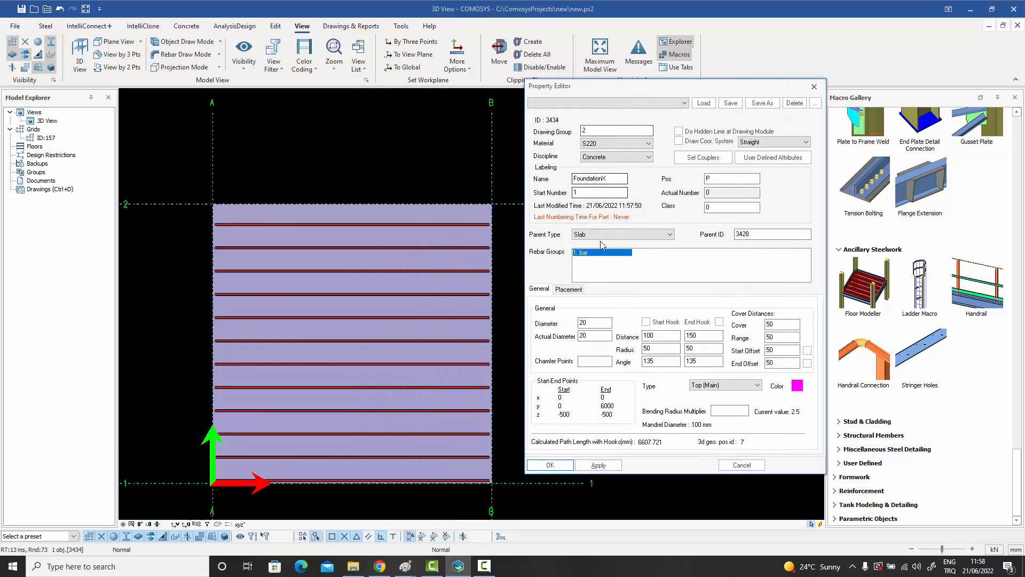
{"action": "left_click", "coordinate": [569, 289]}
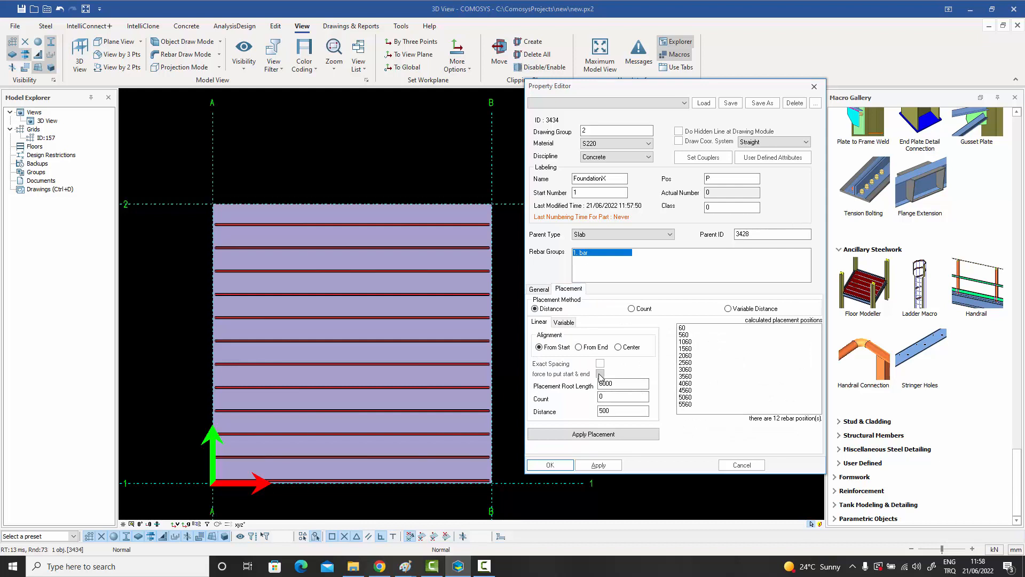
{"action": "left_click", "coordinate": [598, 410]}
{"action": "left_click", "coordinate": [603, 411]}
{"action": "left_click", "coordinate": [600, 373]}
{"action": "left_click", "coordinate": [598, 465]}
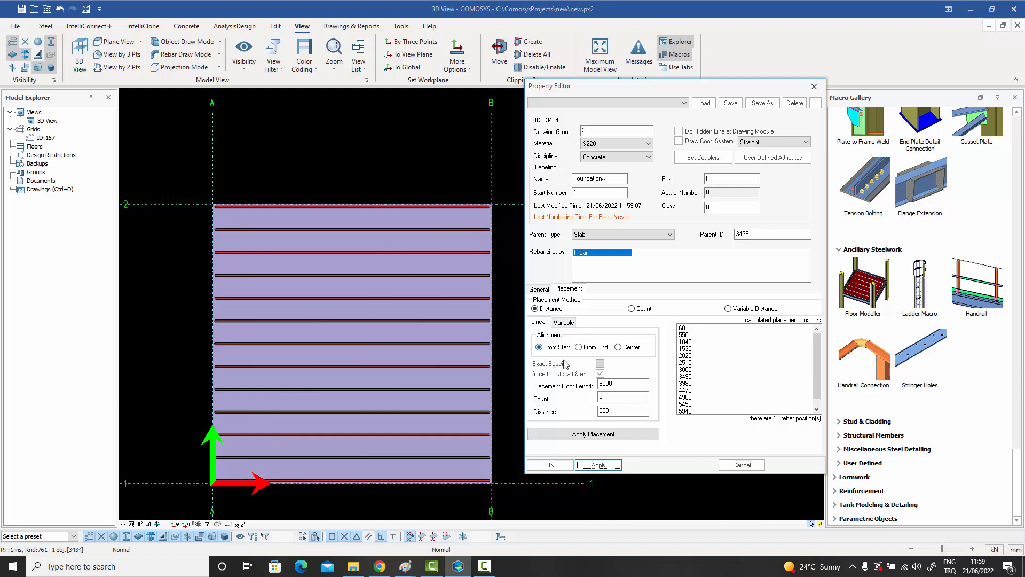
Enable exact spacing for the rebar group, apply it and close the properties.
{"action": "left_click", "coordinate": [600, 364]}
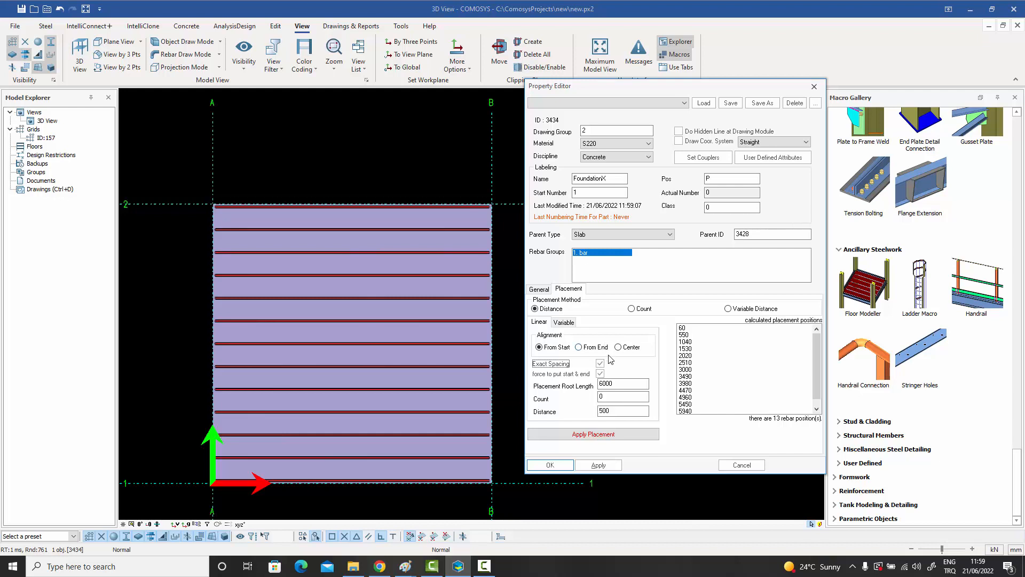
{"action": "left_click", "coordinate": [597, 463]}
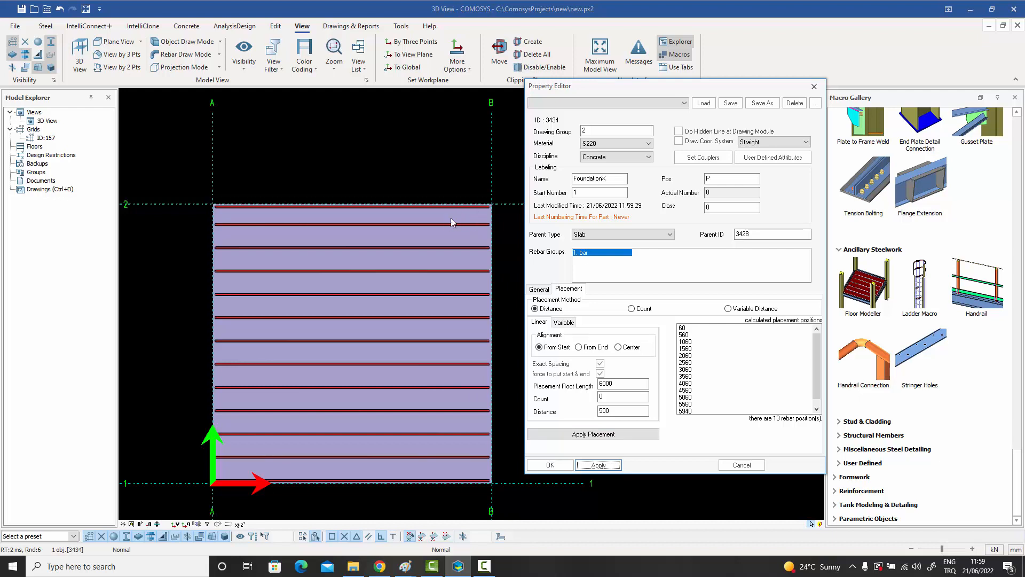
{"action": "left_click", "coordinate": [550, 465]}
Measure the distance between regularly spaced bars along grid B after the exact spacing change.
{"action": "right_click", "coordinate": [514, 392]}
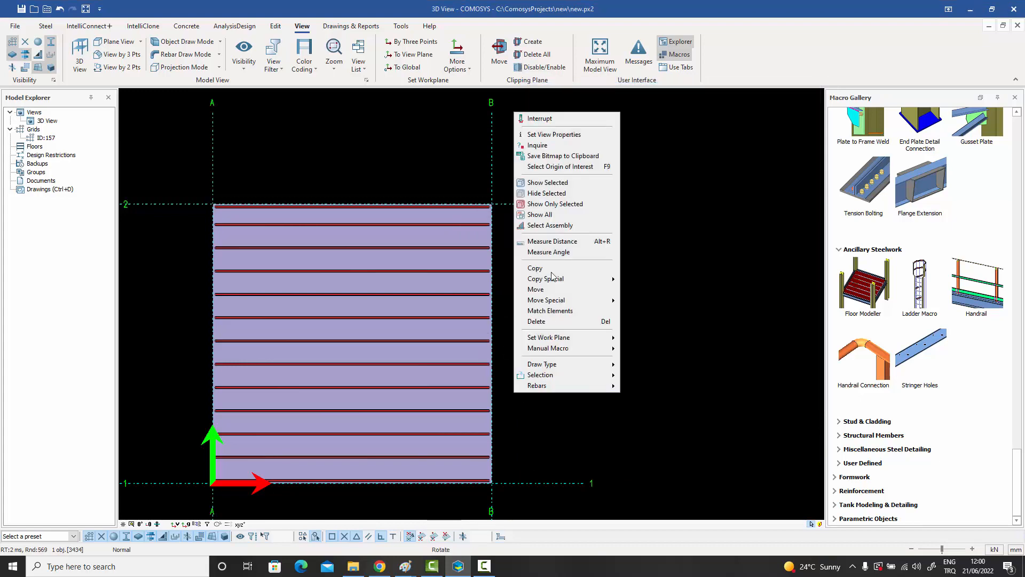
{"action": "left_click", "coordinate": [552, 241]}
{"action": "scroll", "coordinate": [486, 366], "scroll_direction": "up", "scroll_amount": 1}
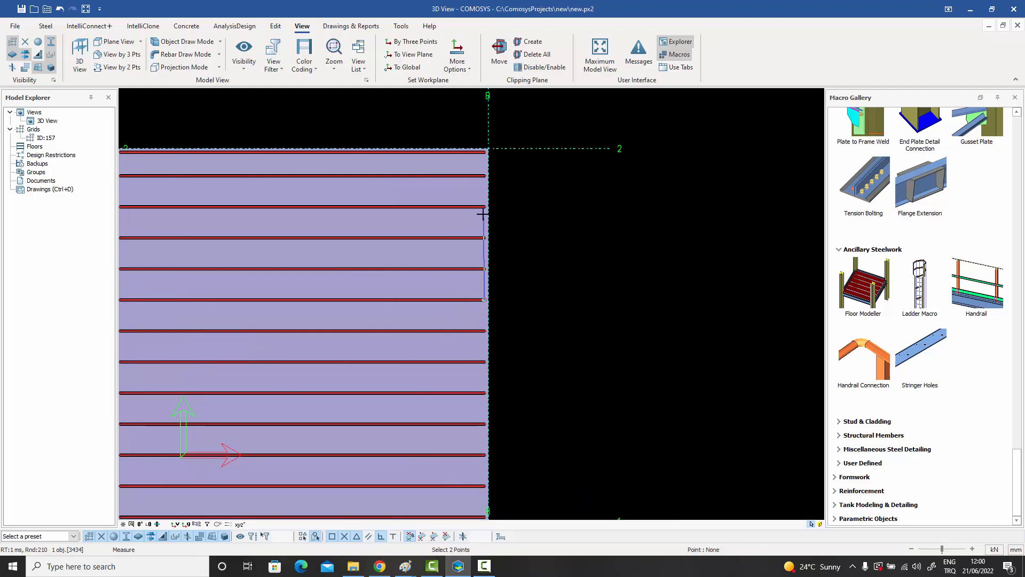
{"action": "right_click", "coordinate": [504, 206]}
{"action": "left_click", "coordinate": [512, 209]}
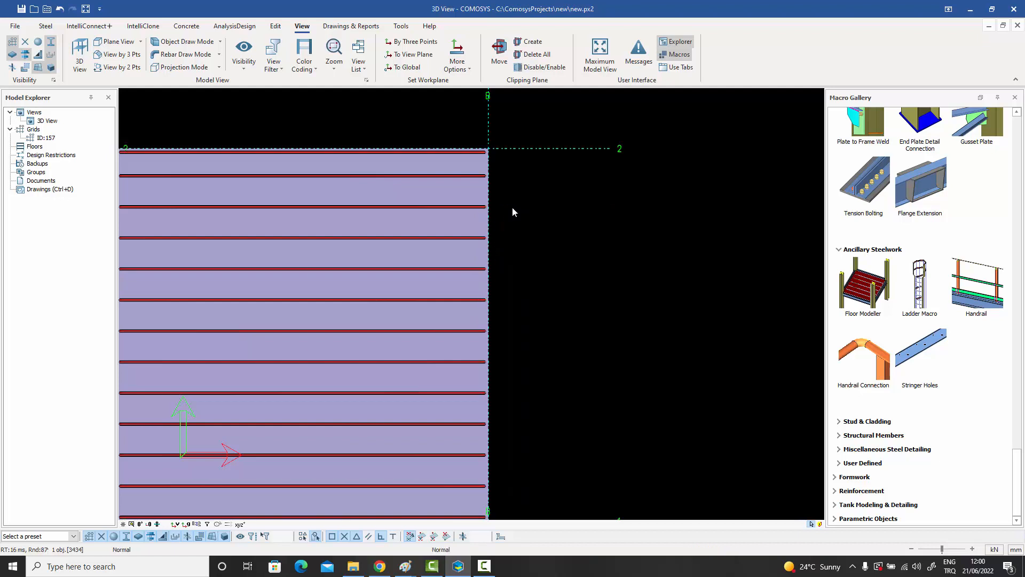
Measure the distance between the last two bars next to grid 2 at their ends.
{"action": "right_click", "coordinate": [512, 208]}
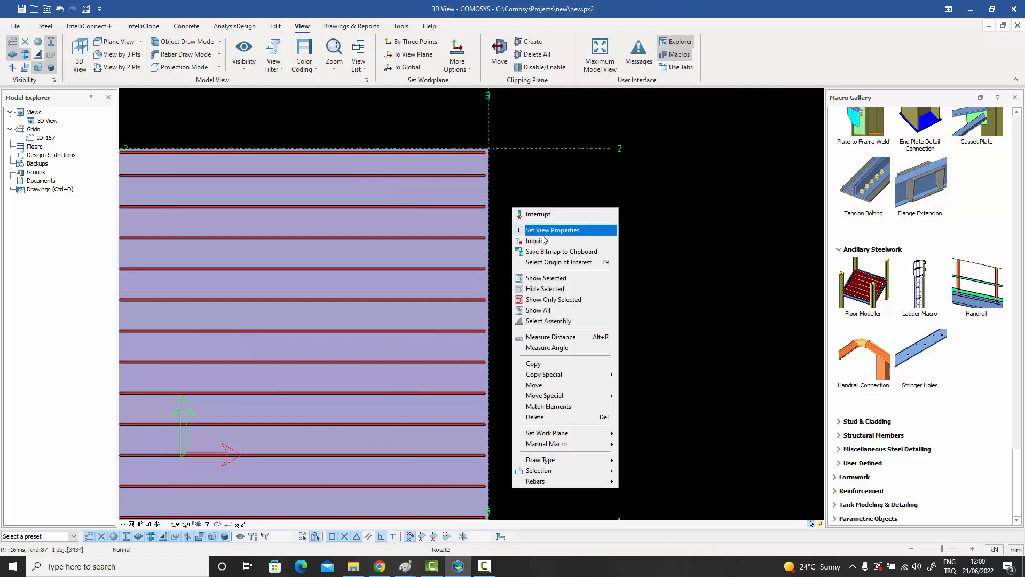
{"action": "left_click", "coordinate": [550, 339]}
{"action": "left_click", "coordinate": [484, 176]}
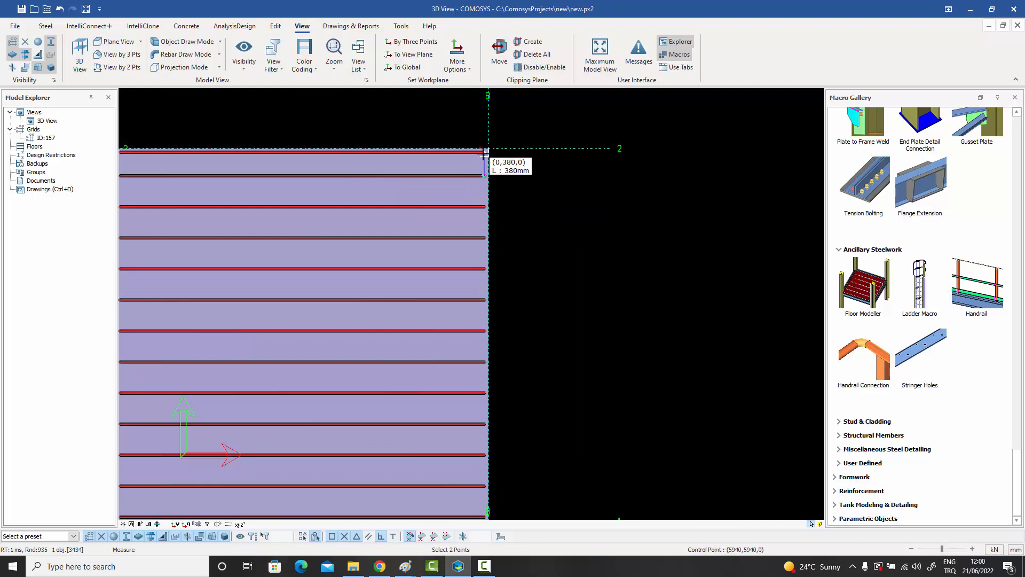
{"action": "right_click", "coordinate": [495, 156]}
{"action": "left_click", "coordinate": [505, 164]}
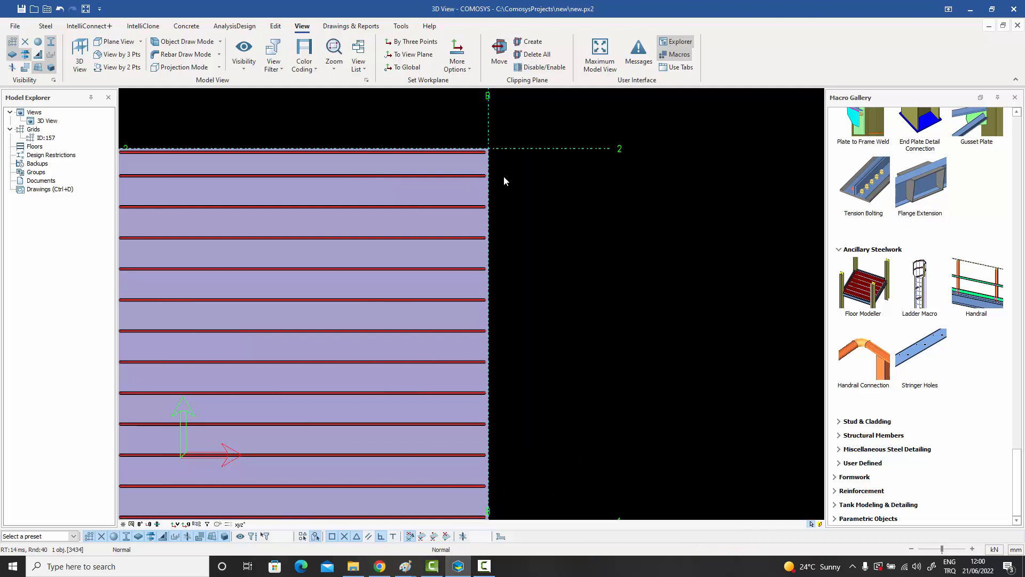
{"action": "scroll", "coordinate": [504, 180], "scroll_direction": "down", "scroll_amount": 3}
{"action": "middle_click_drag", "start_coordinate": [512, 215], "coordinate": [385, 249]}
{"action": "scroll", "coordinate": [386, 260], "scroll_direction": "up", "scroll_amount": 2}
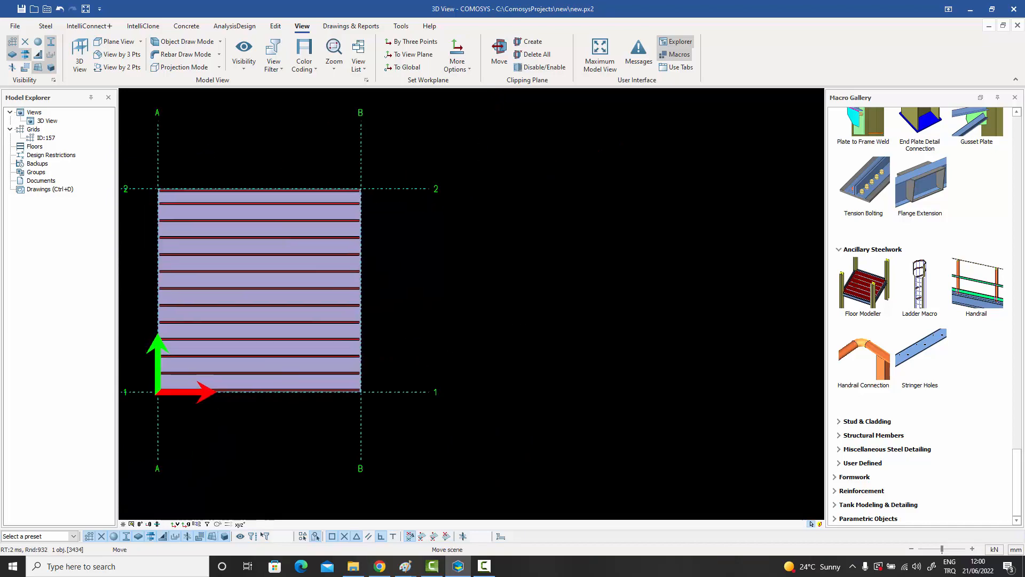
Try the slab rebar group's placement alignment from the end and from the center, applying each option.
{"action": "double_click", "coordinate": [338, 229]}
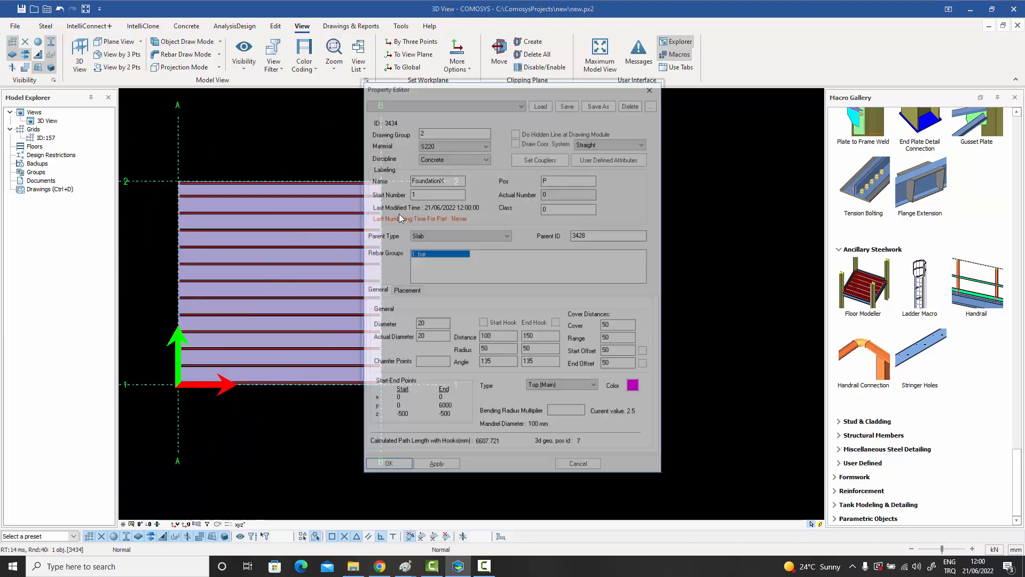
{"action": "left_click_drag", "start_coordinate": [483, 102], "coordinate": [663, 102]}
{"action": "left_click", "coordinate": [582, 304]}
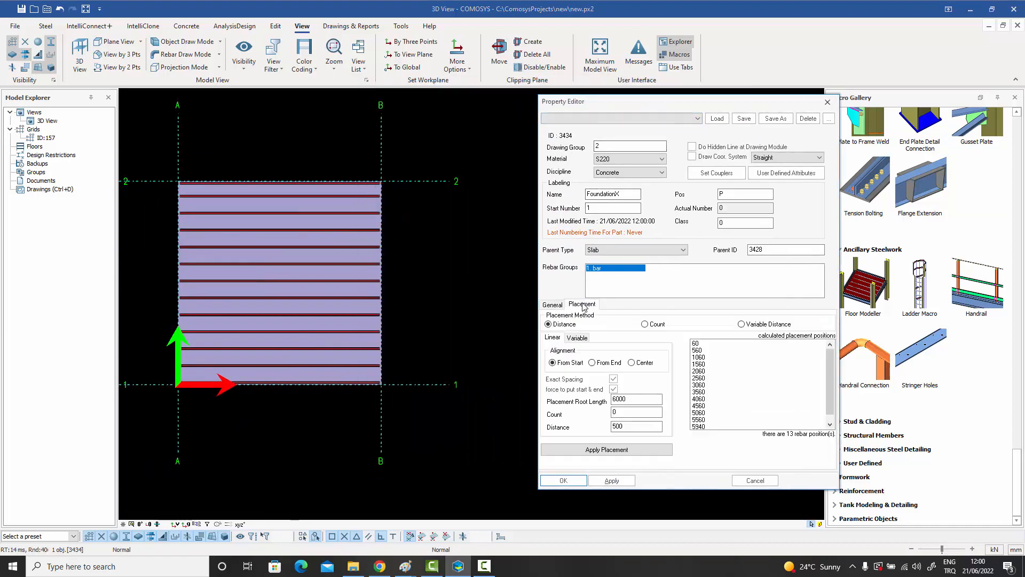
{"action": "left_click", "coordinate": [592, 364]}
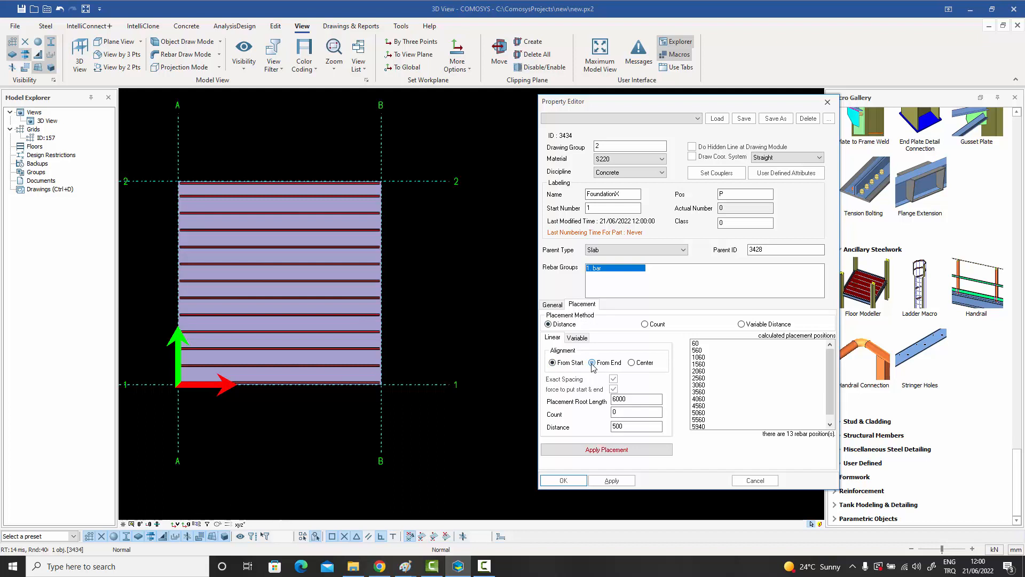
{"action": "left_click", "coordinate": [611, 487]}
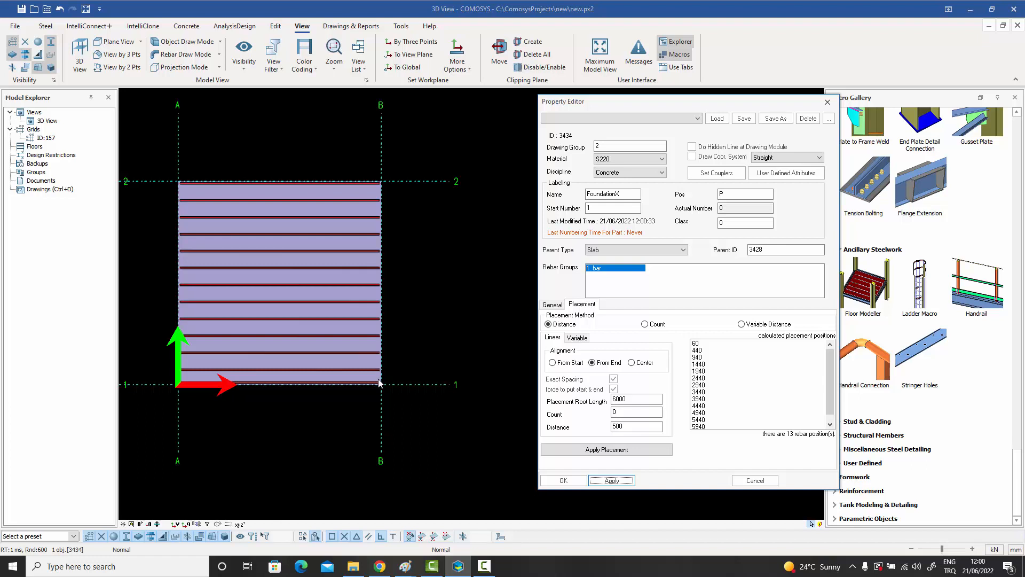
{"action": "left_click", "coordinate": [634, 364]}
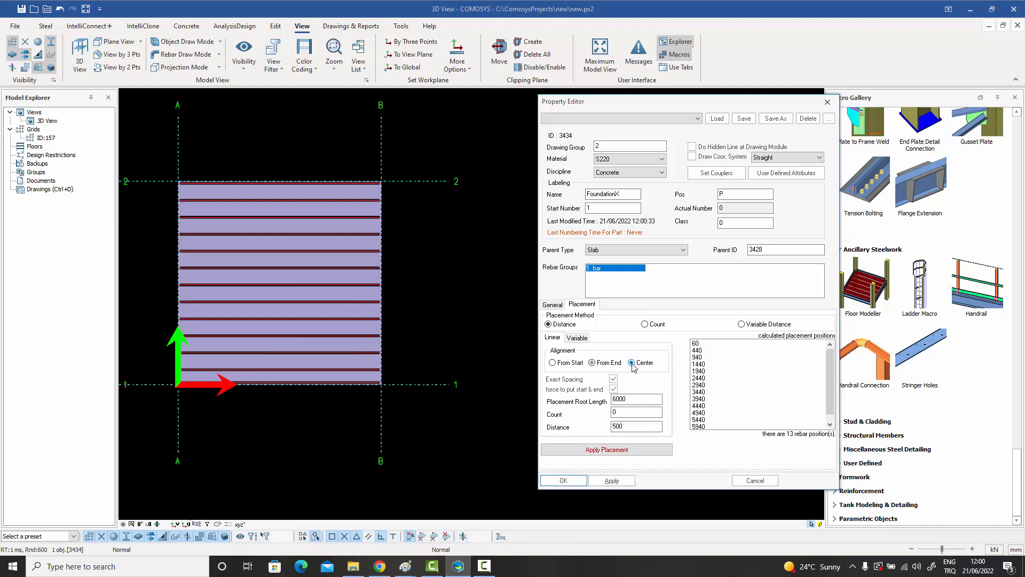
{"action": "left_click", "coordinate": [613, 480]}
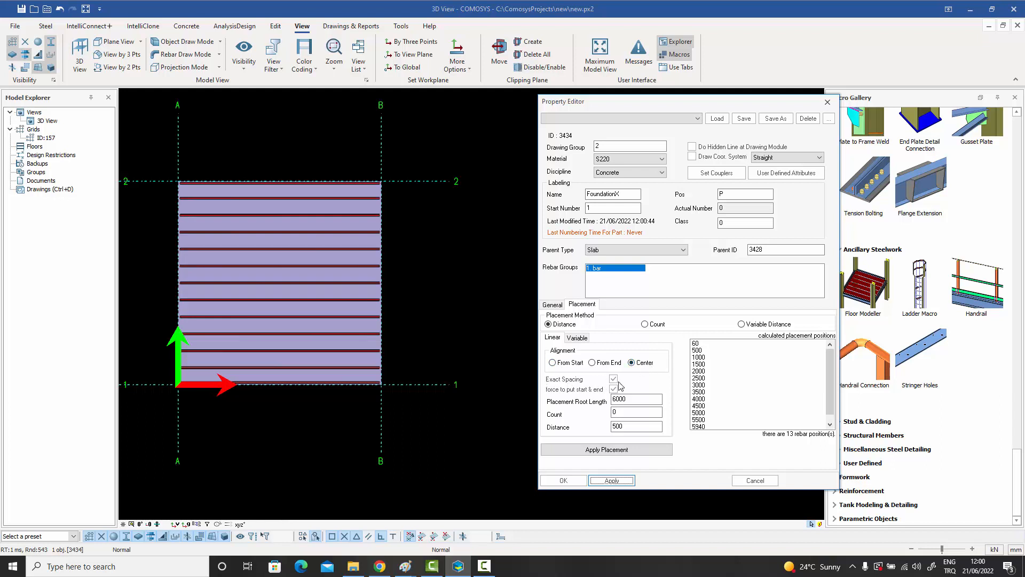
Align the rebar placement from the start, turn off exact spacing and apply the change.
{"action": "left_click", "coordinate": [553, 362]}
{"action": "left_click", "coordinate": [614, 379]}
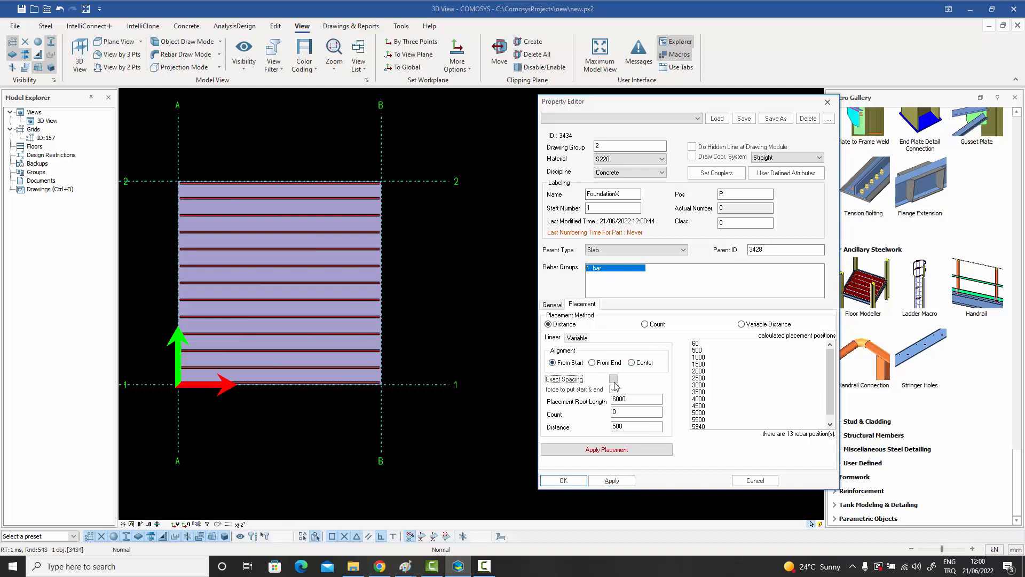
{"action": "left_click", "coordinate": [607, 449]}
{"action": "left_click", "coordinate": [613, 480]}
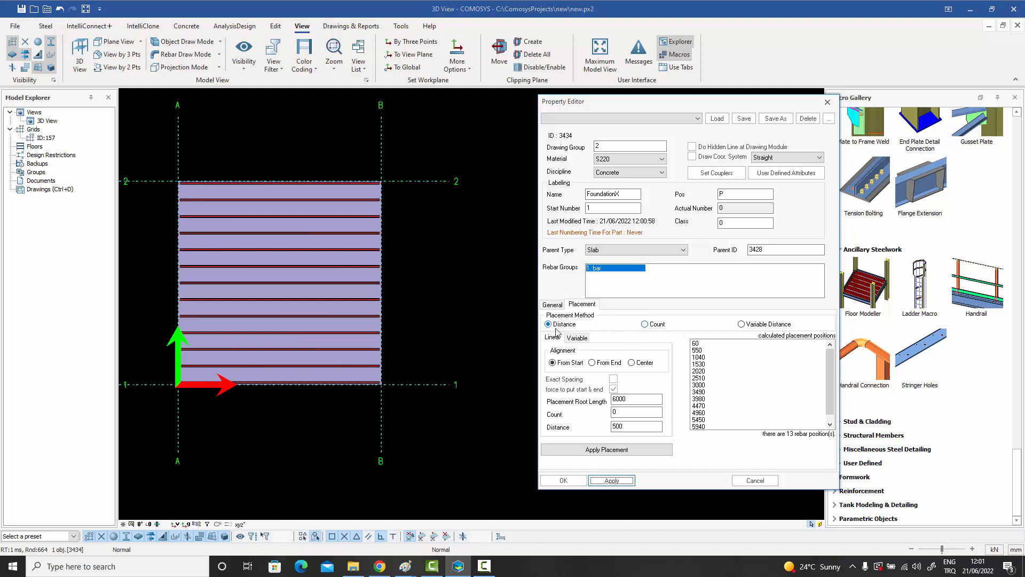
Apply count-based placement with 10 bars and a distance of 0, and restore distance-based placement at 500.
{"action": "left_click", "coordinate": [645, 324]}
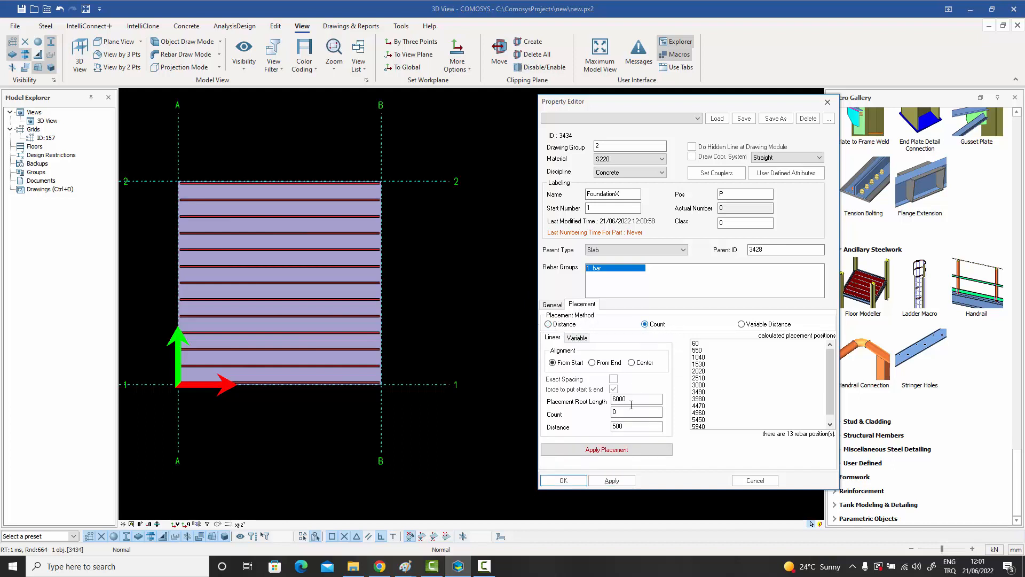
{"action": "left_click", "coordinate": [614, 412]}
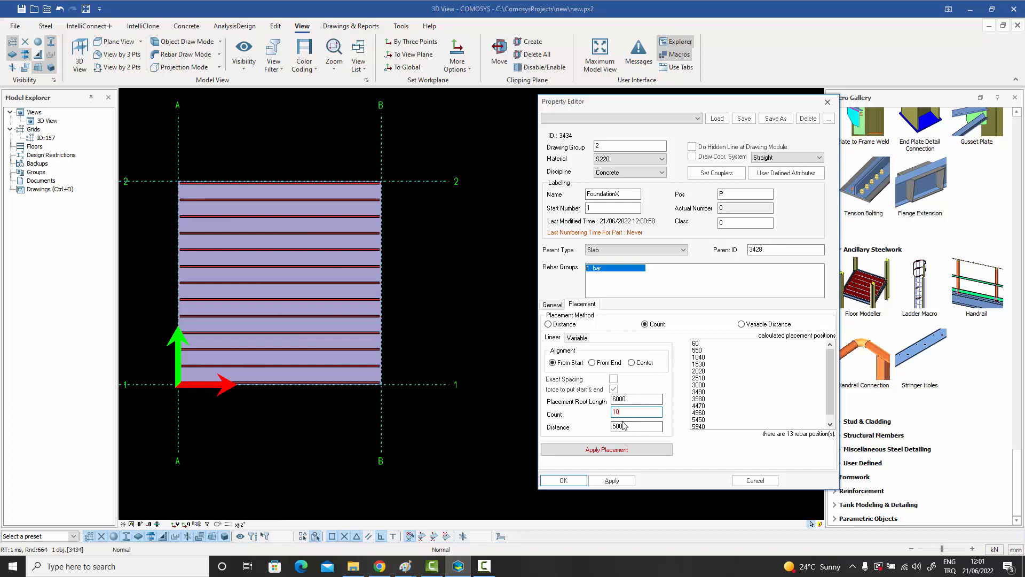
{"action": "left_click", "coordinate": [612, 481]}
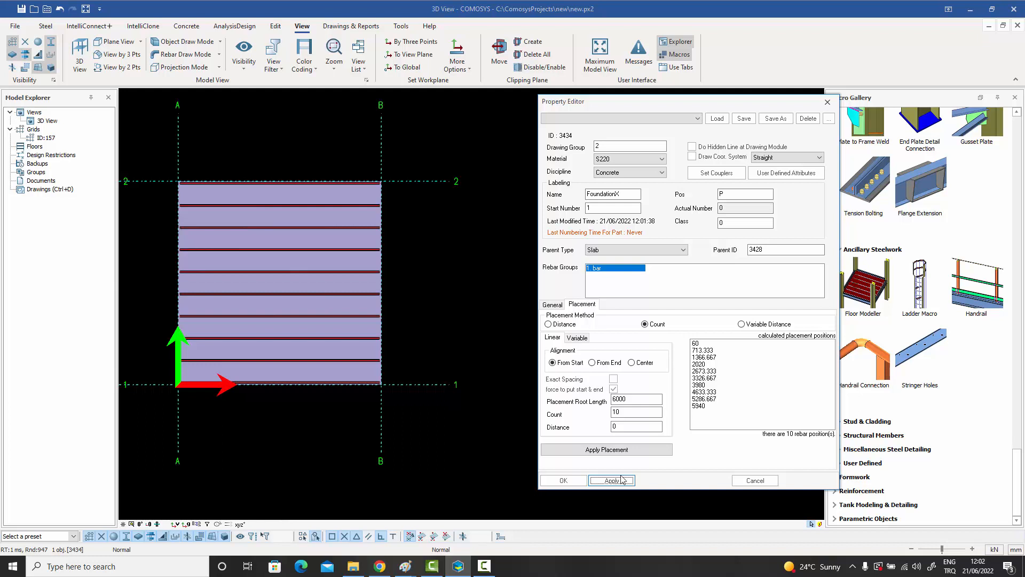
{"action": "left_click", "coordinate": [622, 479]}
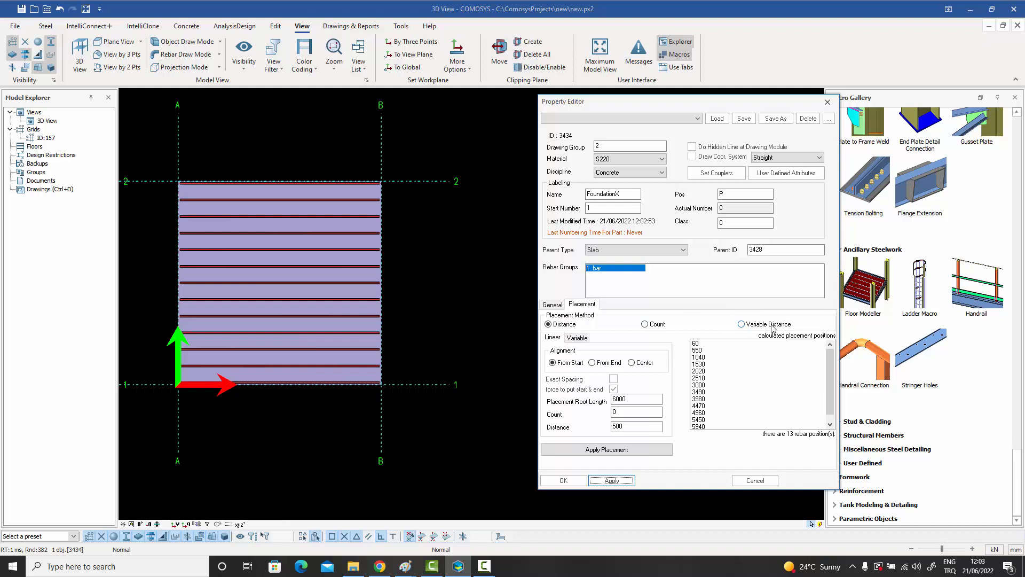
{"action": "left_click", "coordinate": [753, 325]}
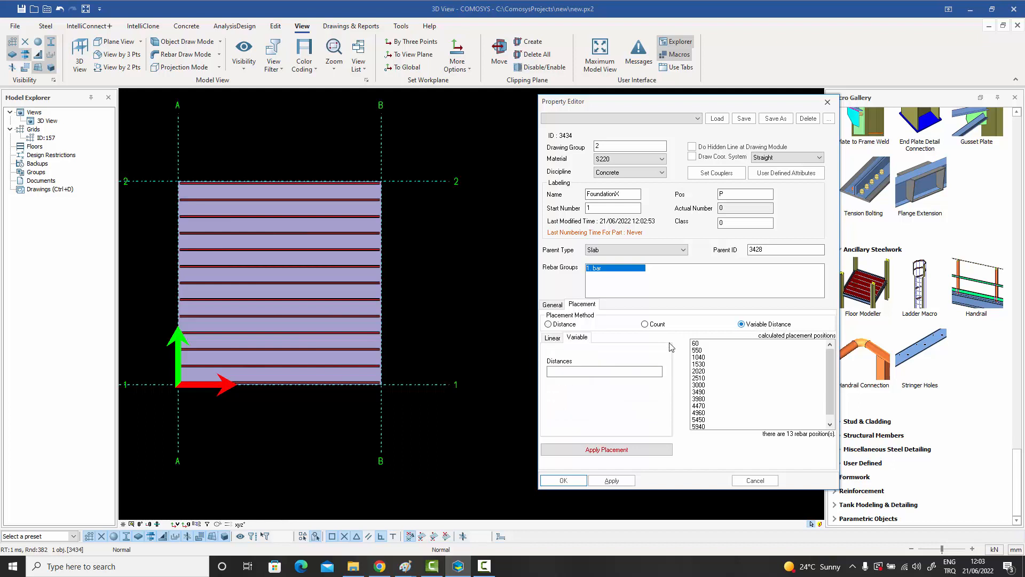
{"action": "left_click", "coordinate": [586, 371]}
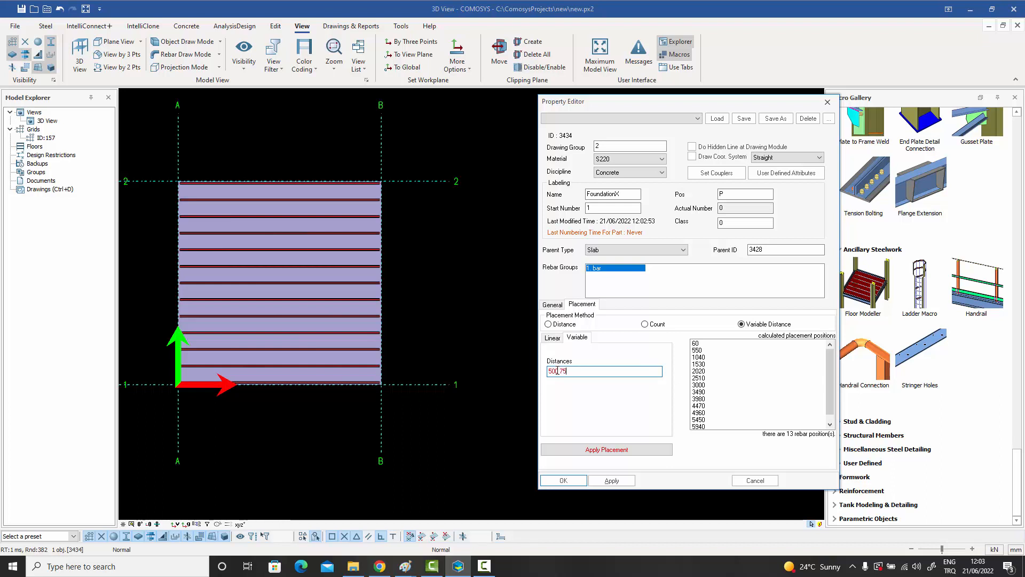
{"action": "type", "text": "0"}
{"action": "type", "text": " 17"}
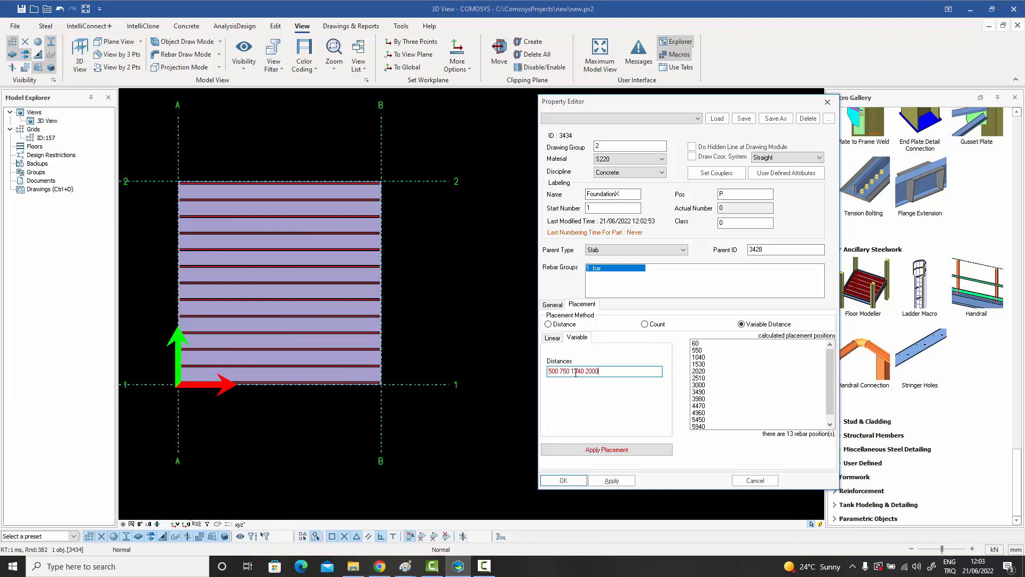
{"action": "left_click", "coordinate": [612, 481]}
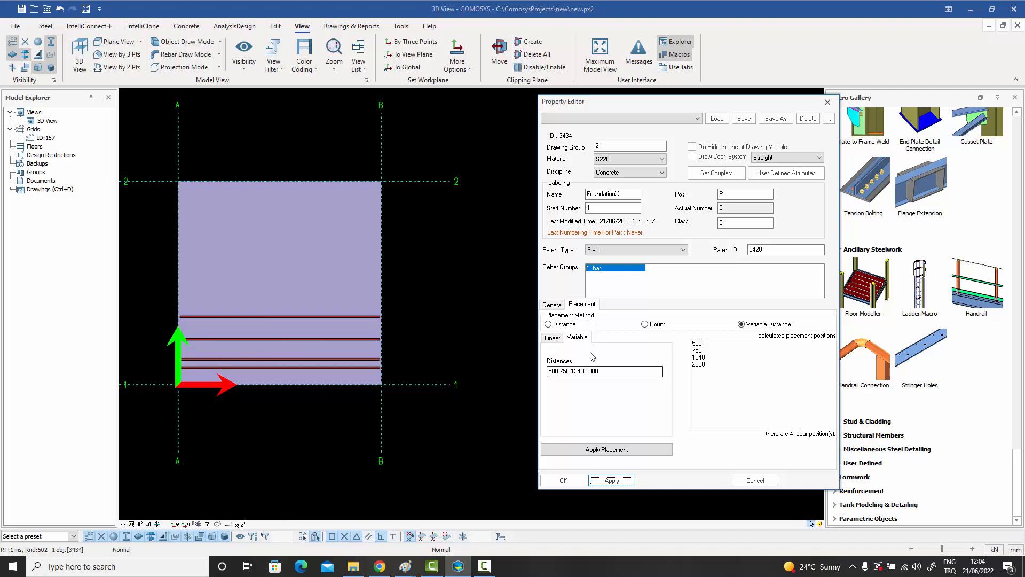
Return the rebar group to distance-based placement with a distance of 500 and apply it.
{"action": "left_click", "coordinate": [549, 325]}
{"action": "double_click", "coordinate": [617, 428]}
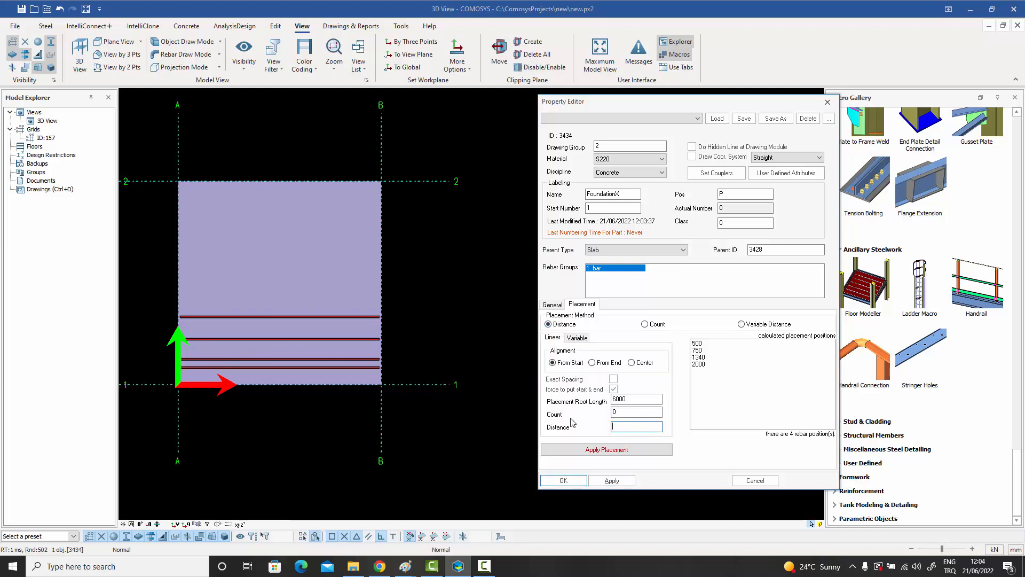
{"action": "type", "text": "500"}
{"action": "left_click", "coordinate": [612, 480]}
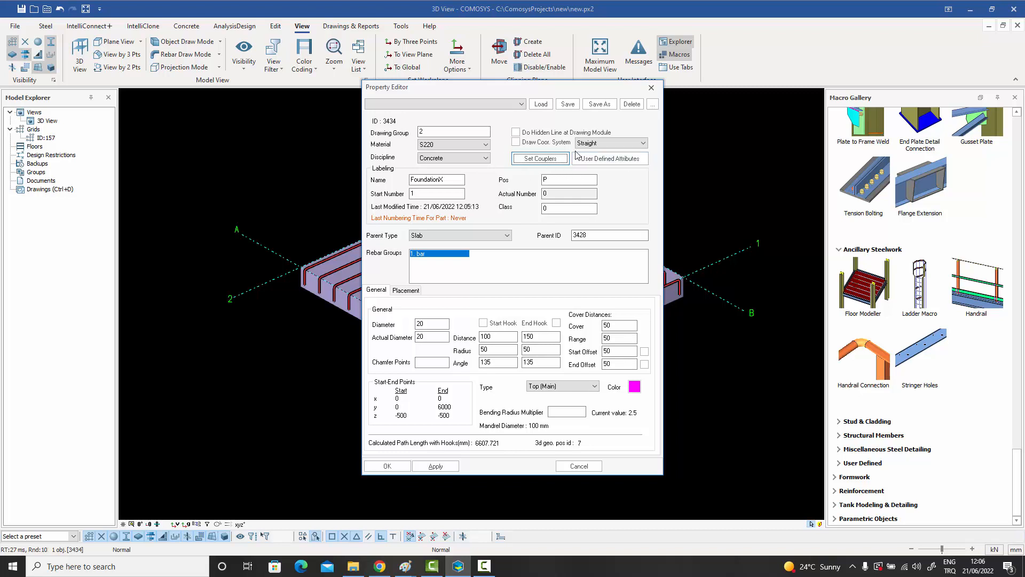
Examine the method and type options for couplers at the rebar start, and close the dialogs without changes.
{"action": "left_click", "coordinate": [541, 160]}
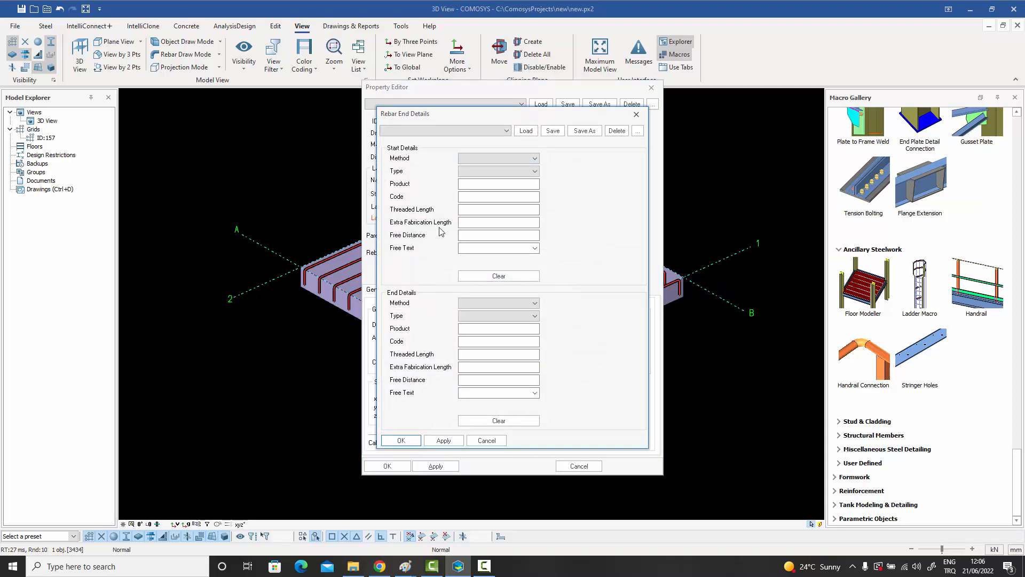
{"action": "left_click", "coordinate": [499, 159]}
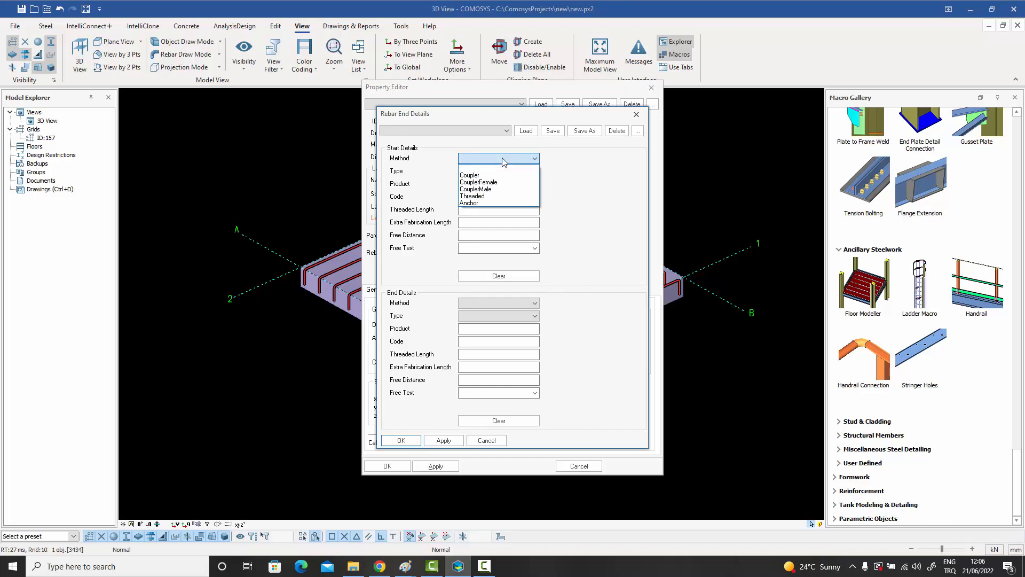
{"action": "left_click", "coordinate": [504, 160]}
{"action": "left_click", "coordinate": [510, 172]}
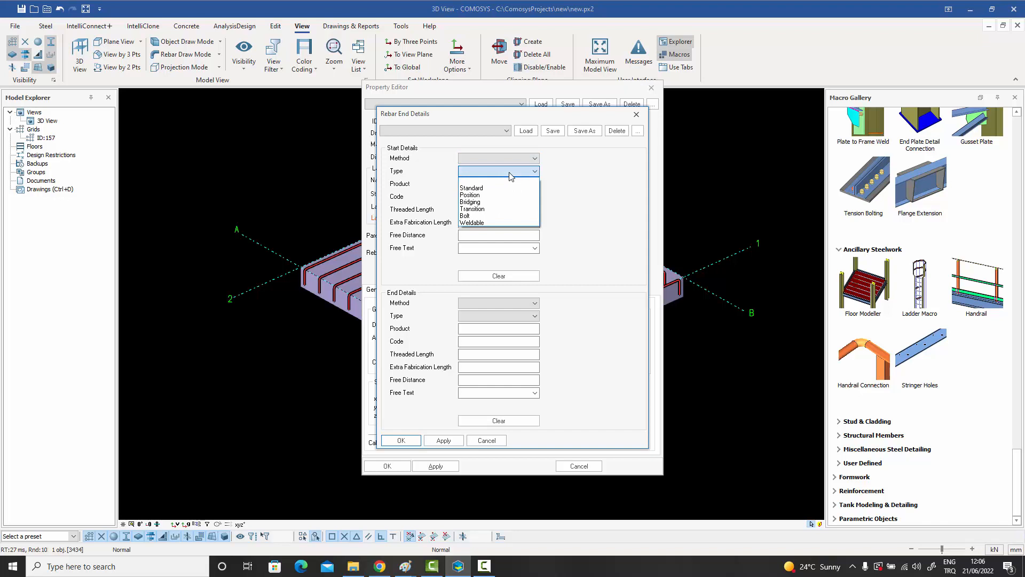
{"action": "left_click", "coordinate": [624, 191]}
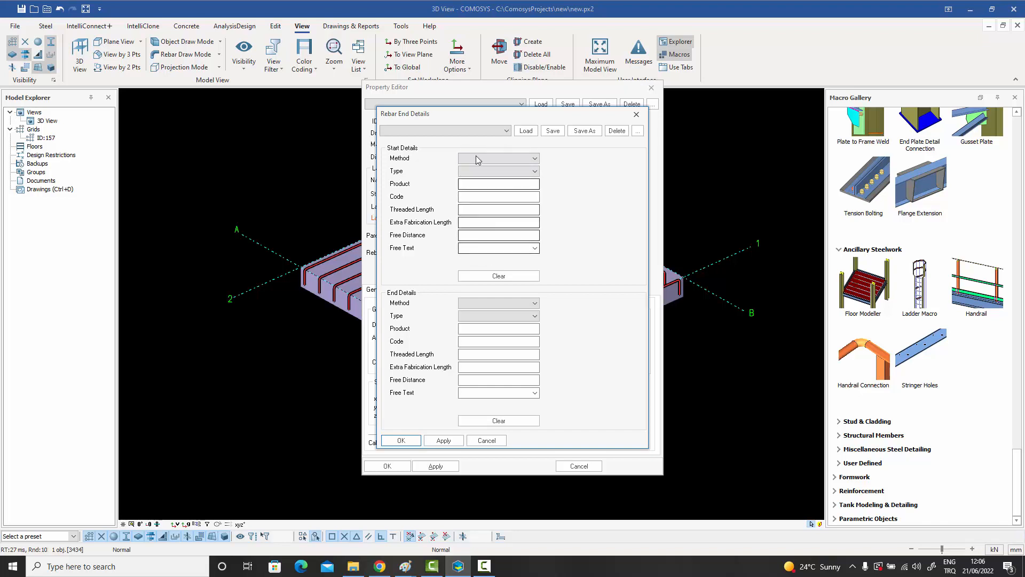
{"action": "left_click", "coordinate": [637, 114]}
{"action": "left_click", "coordinate": [651, 87]}
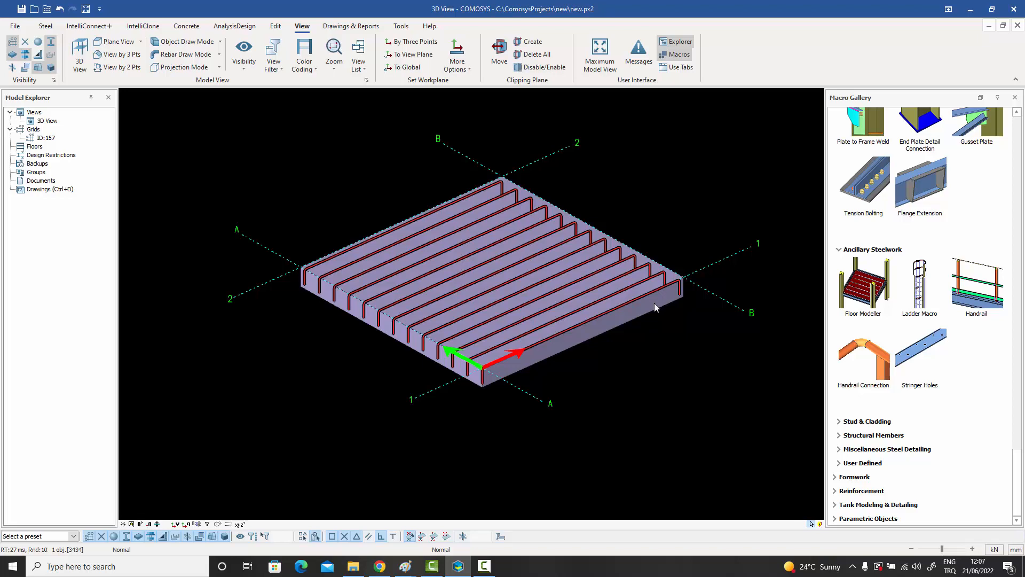
Reopen the rebar group's properties, examine the available bar group types and close without changes.
{"action": "middle_click_drag", "start_coordinate": [653, 305], "coordinate": [652, 298]}
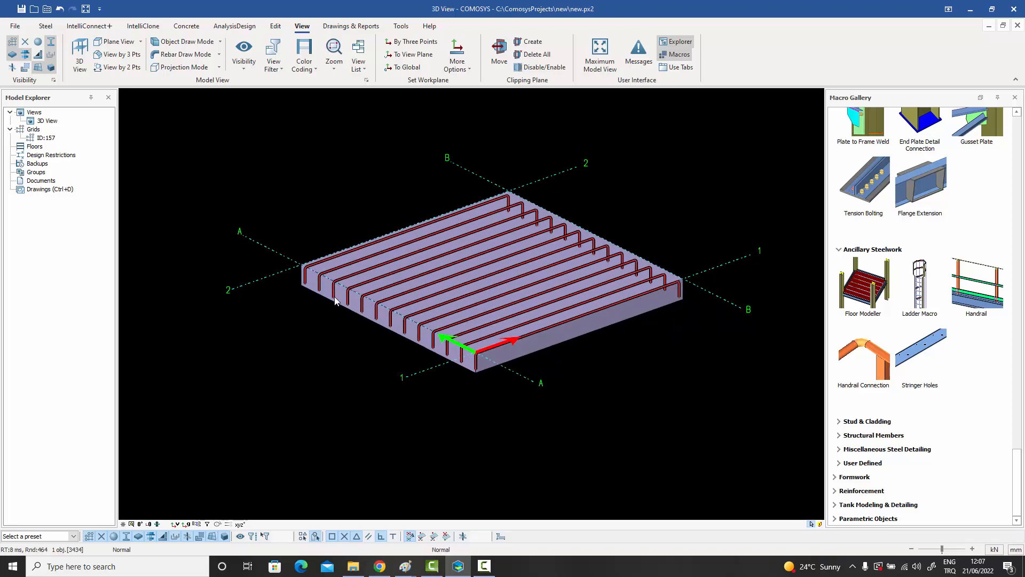
{"action": "double_click", "coordinate": [414, 253]}
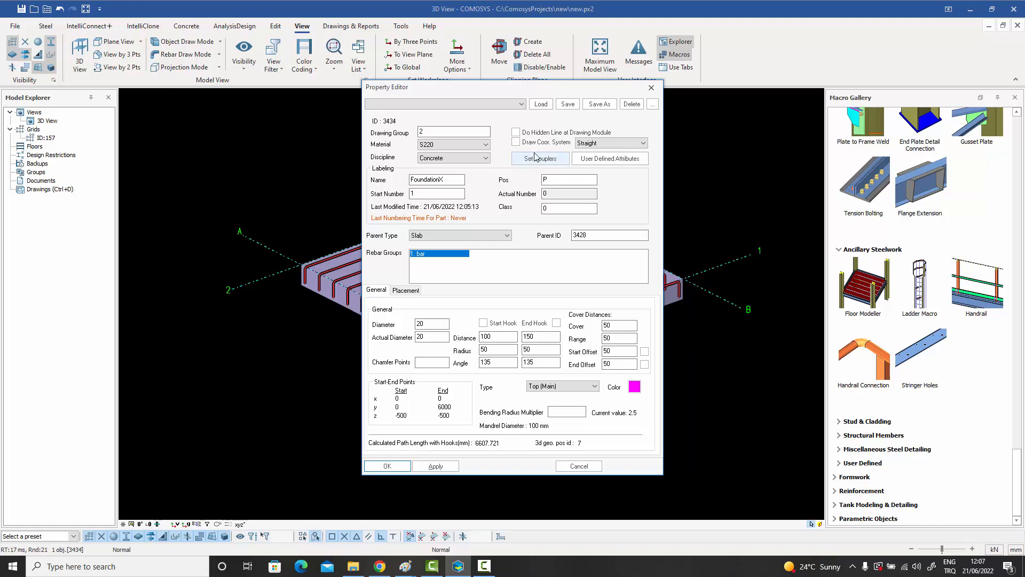
{"action": "left_click", "coordinate": [651, 87]}
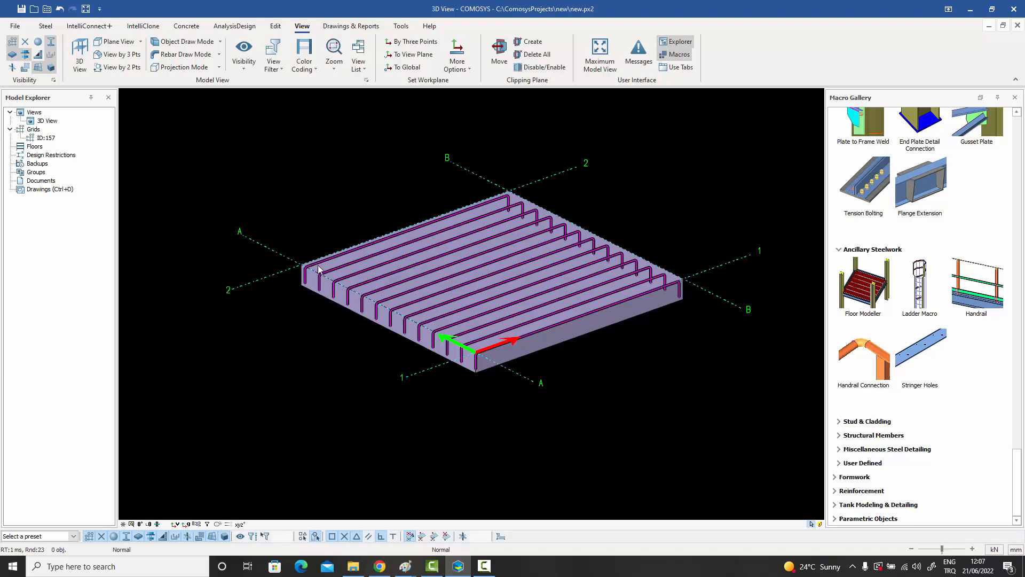
{"action": "double_click", "coordinate": [551, 234]}
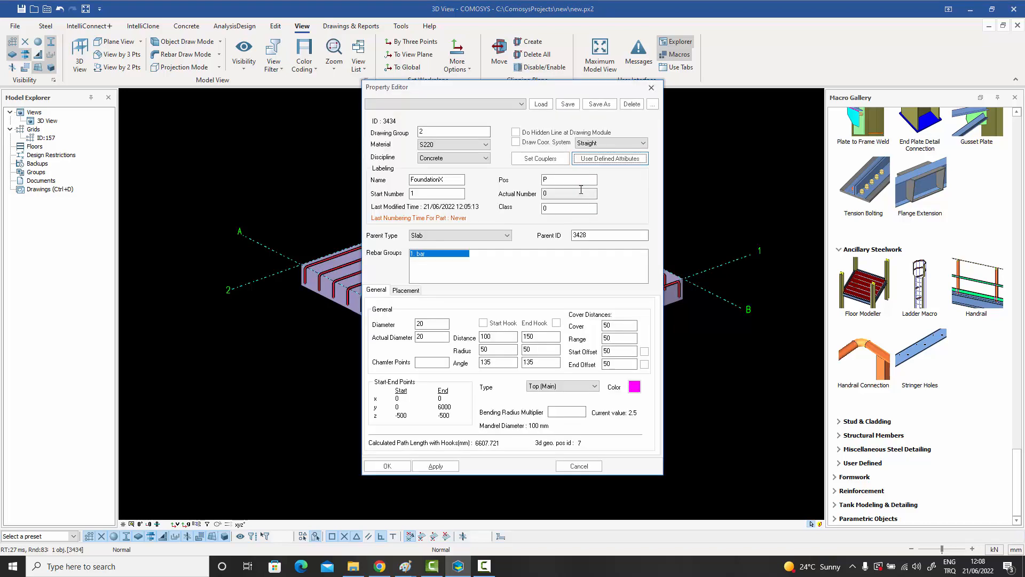
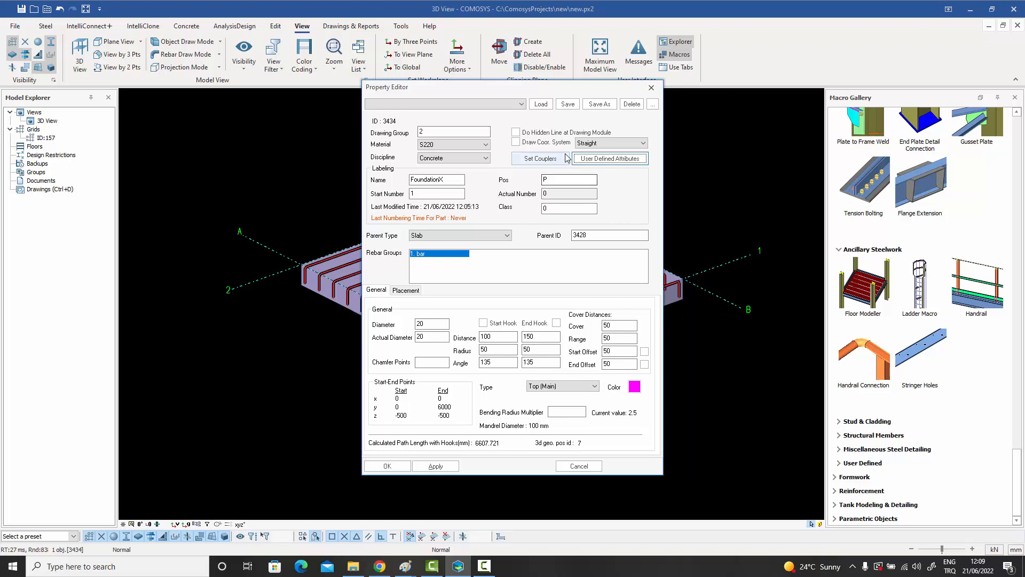
{"action": "left_click", "coordinate": [610, 144]}
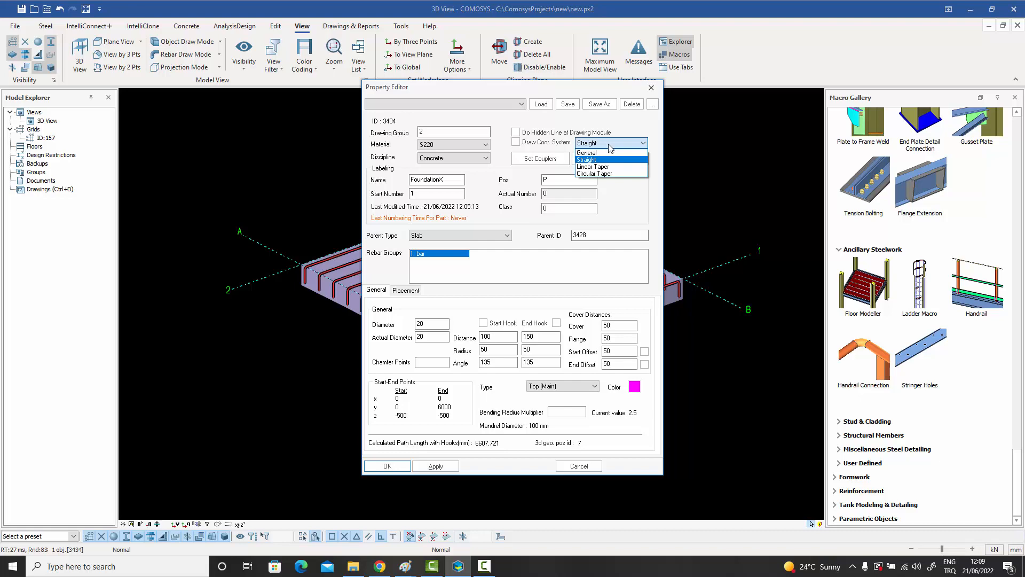
{"action": "left_click", "coordinate": [653, 89]}
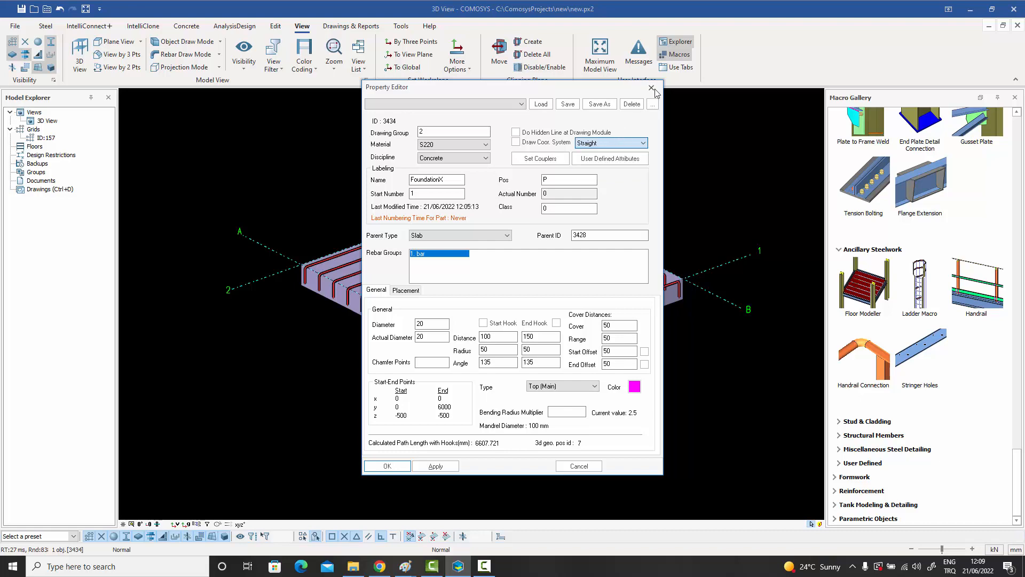
{"action": "left_click", "coordinate": [654, 89]}
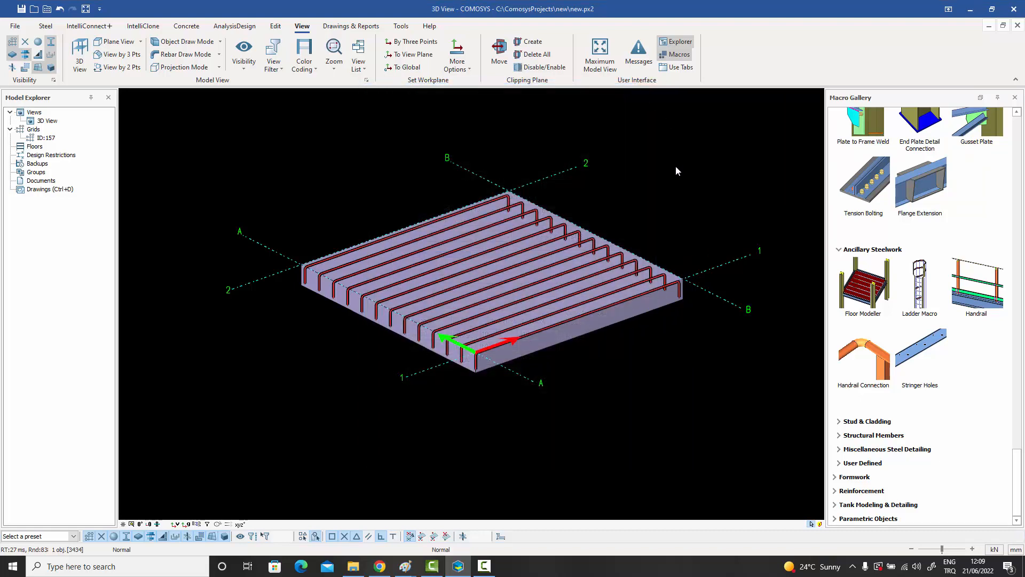
{"action": "key", "text": "Escape"}
Turn on direct modification handles and select the rebar group, focusing on the slab corner at grids 1 and B.
{"action": "middle_click_drag", "start_coordinate": [646, 200], "coordinate": [712, 160]}
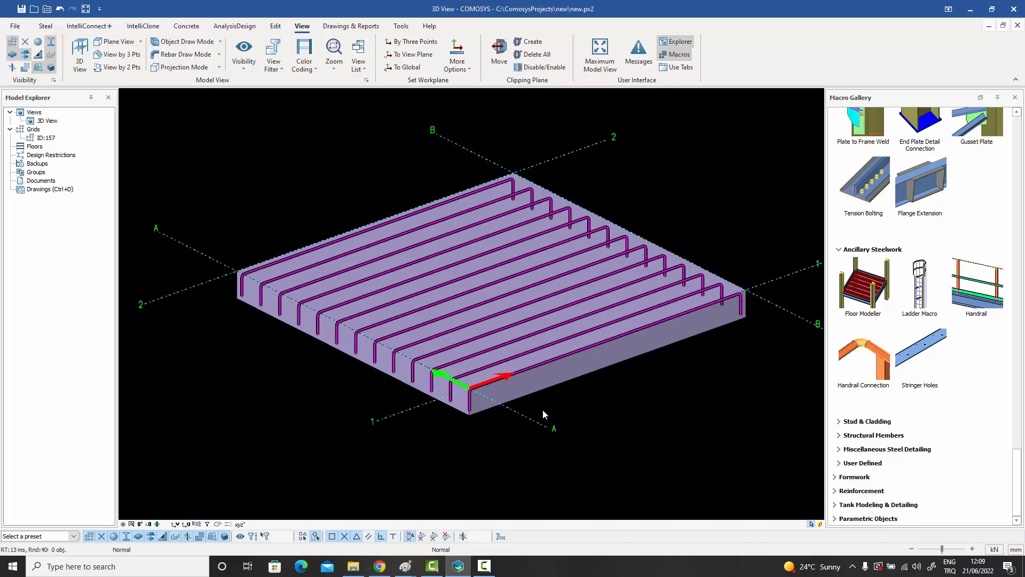
{"action": "left_click", "coordinate": [502, 536]}
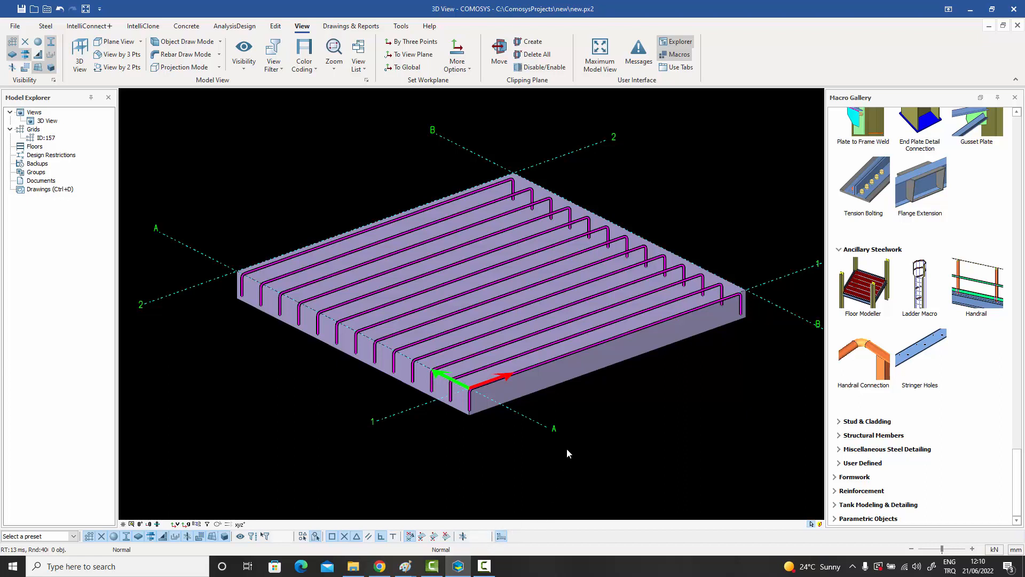
{"action": "left_click", "coordinate": [555, 311]}
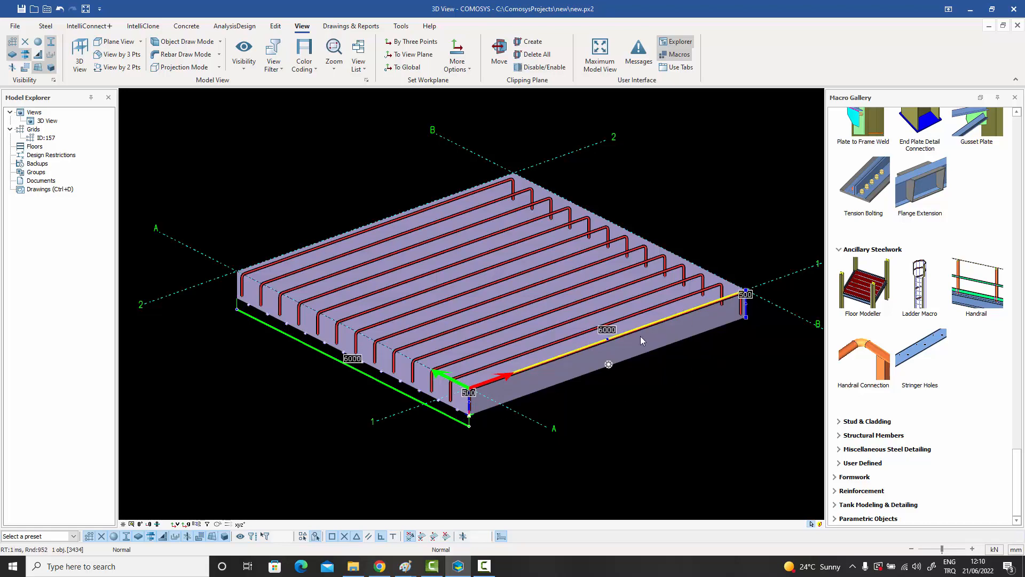
{"action": "scroll", "coordinate": [751, 293], "scroll_direction": "up", "scroll_amount": 5}
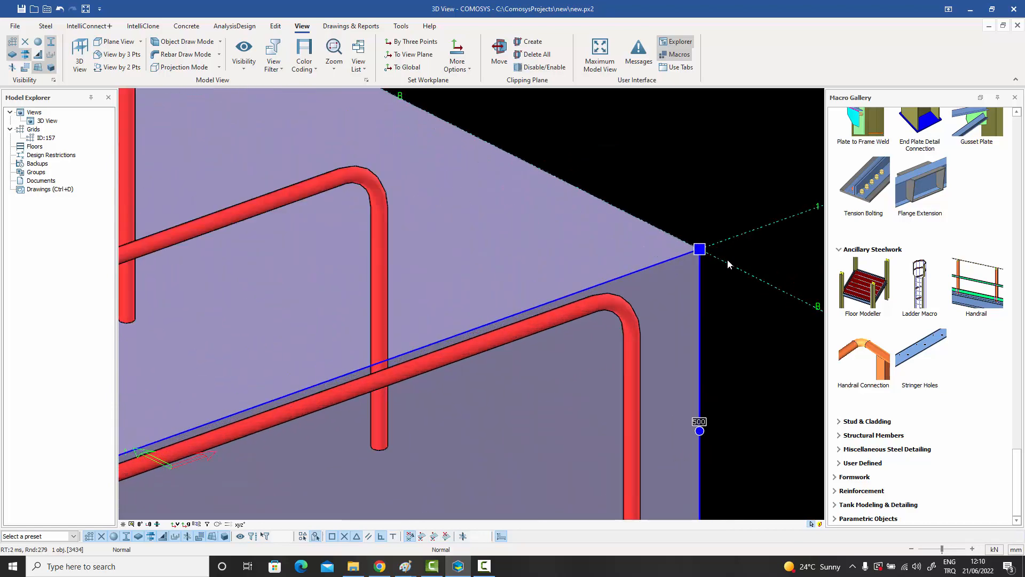
Examine the rebar group's modification handles at the slab corners on grid 1, at grids A and B, and deselect the group.
{"action": "scroll", "coordinate": [727, 262], "scroll_direction": "up", "scroll_amount": 2}
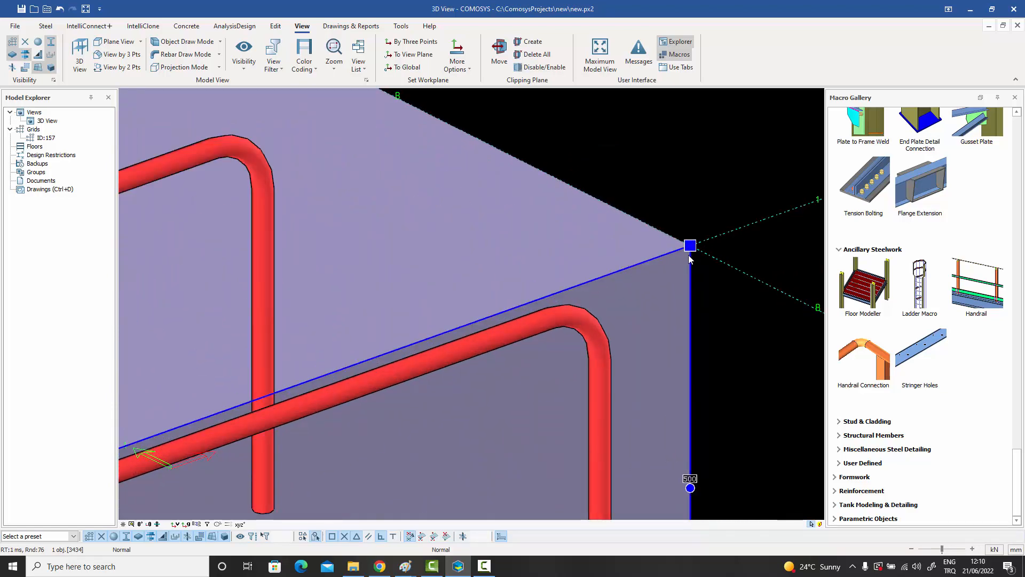
{"action": "scroll", "coordinate": [710, 318], "scroll_direction": "down", "scroll_amount": 6}
{"action": "scroll", "coordinate": [708, 319], "scroll_direction": "down", "scroll_amount": 2}
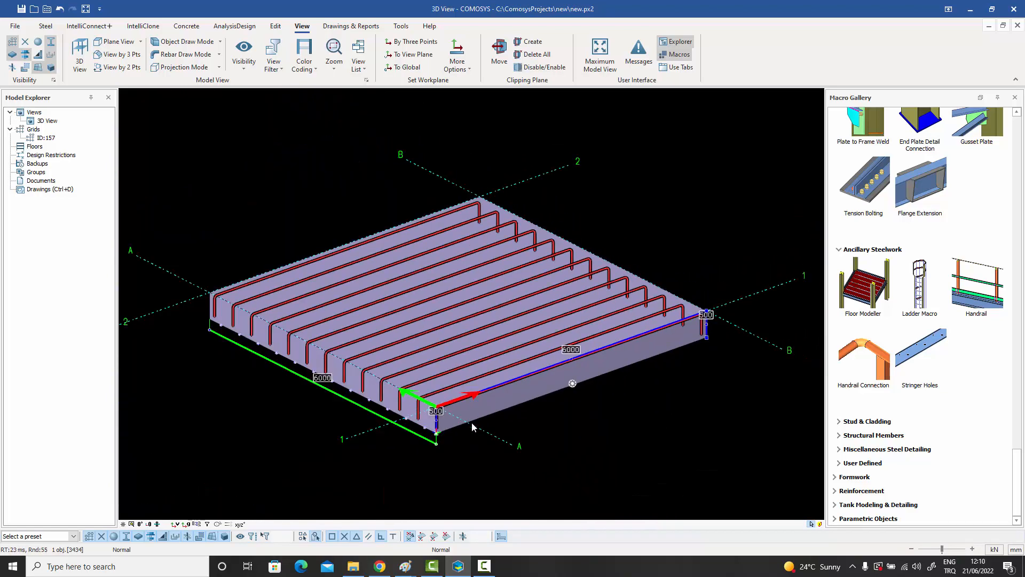
{"action": "scroll", "coordinate": [439, 374], "scroll_direction": "up", "scroll_amount": 10}
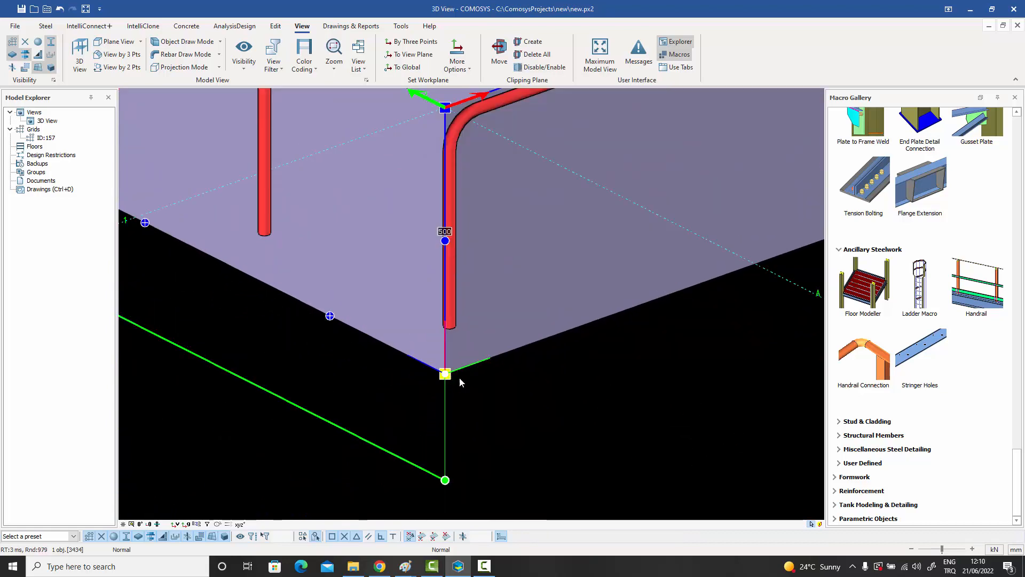
{"action": "scroll", "coordinate": [459, 377], "scroll_direction": "down", "scroll_amount": 2}
{"action": "scroll", "coordinate": [461, 207], "scroll_direction": "down", "scroll_amount": 5}
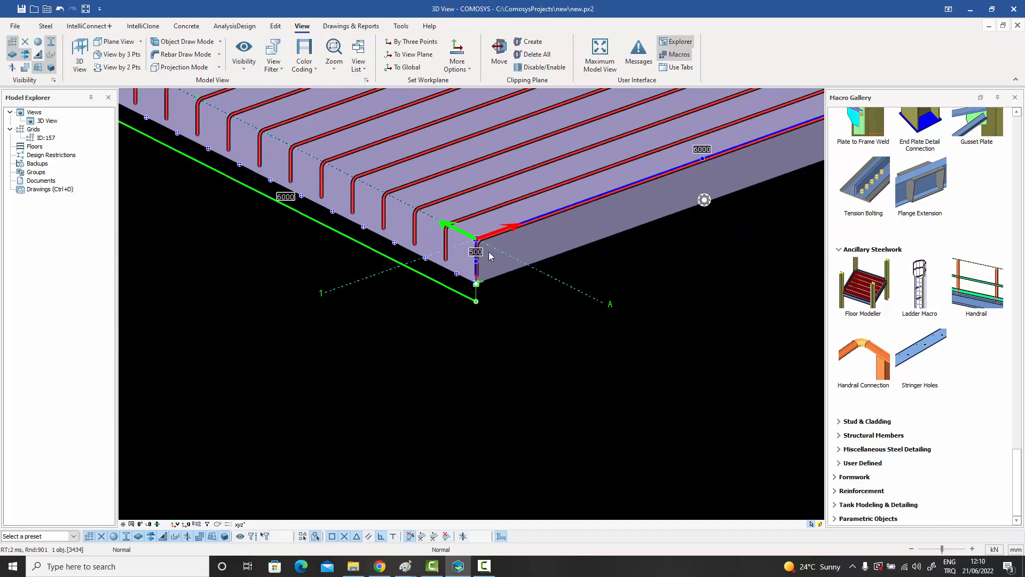
{"action": "scroll", "coordinate": [723, 181], "scroll_direction": "up", "scroll_amount": 3}
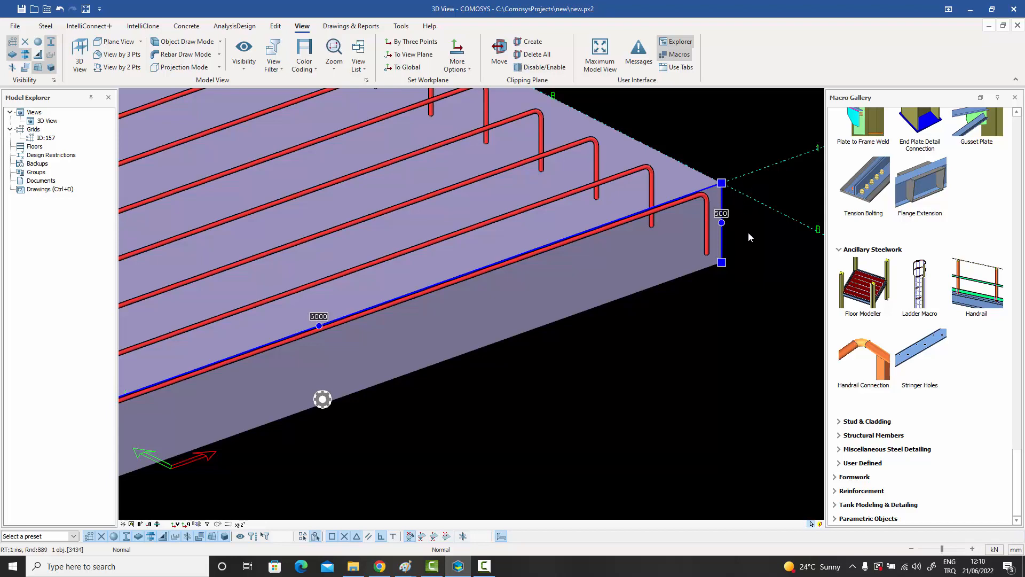
{"action": "scroll", "coordinate": [748, 235], "scroll_direction": "down", "scroll_amount": 3}
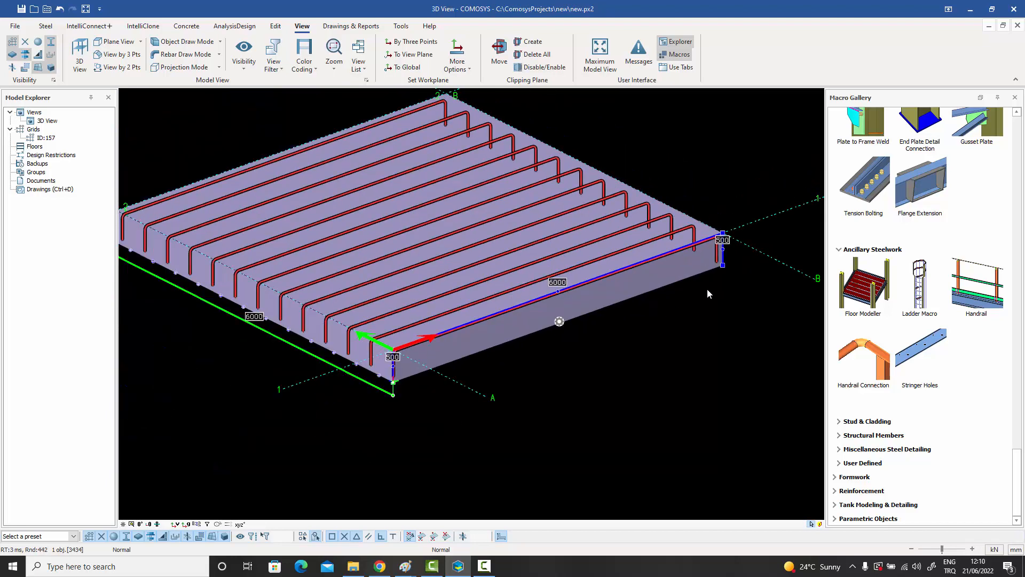
{"action": "left_click", "coordinate": [694, 314]}
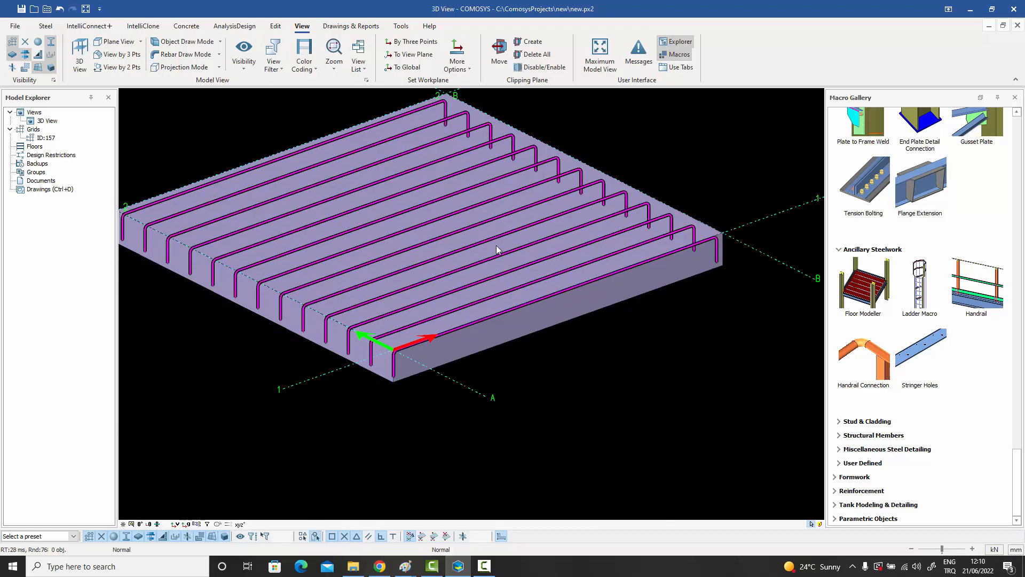
Change the rebar group's type to Linear Taper in its properties and confirm.
{"action": "double_click", "coordinate": [473, 227]}
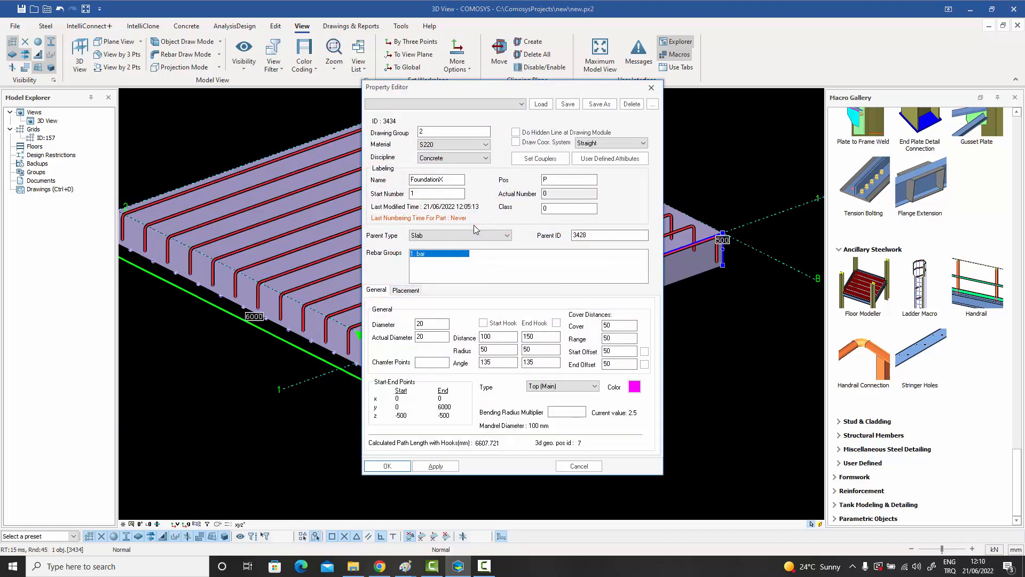
{"action": "left_click", "coordinate": [607, 143]}
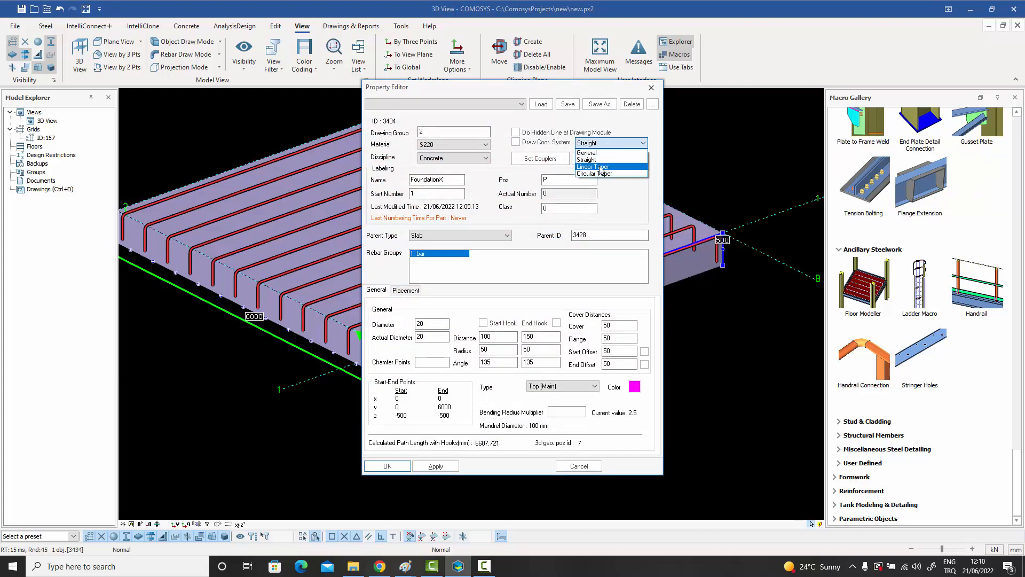
{"action": "left_click", "coordinate": [600, 167]}
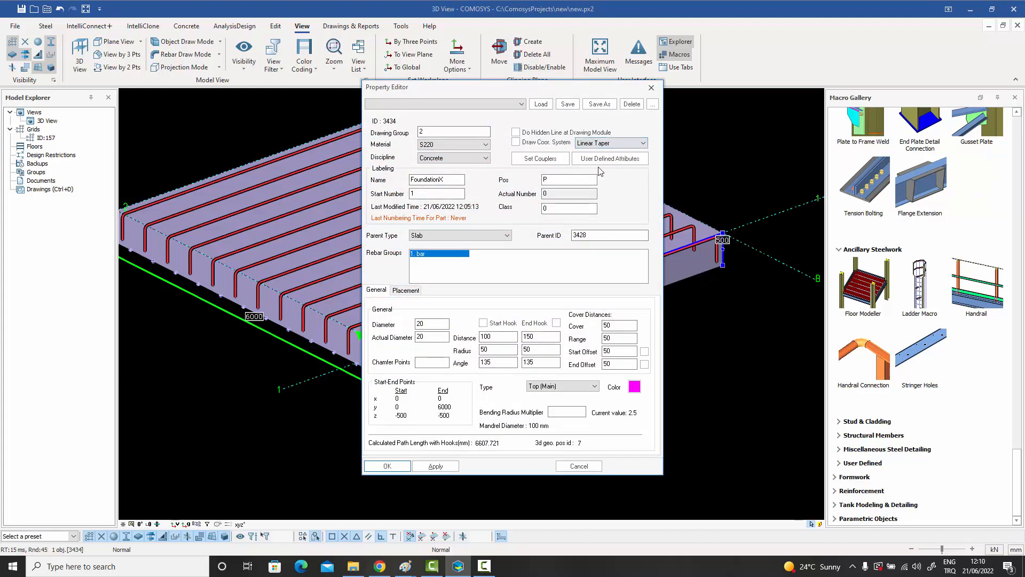
{"action": "left_click", "coordinate": [388, 466]}
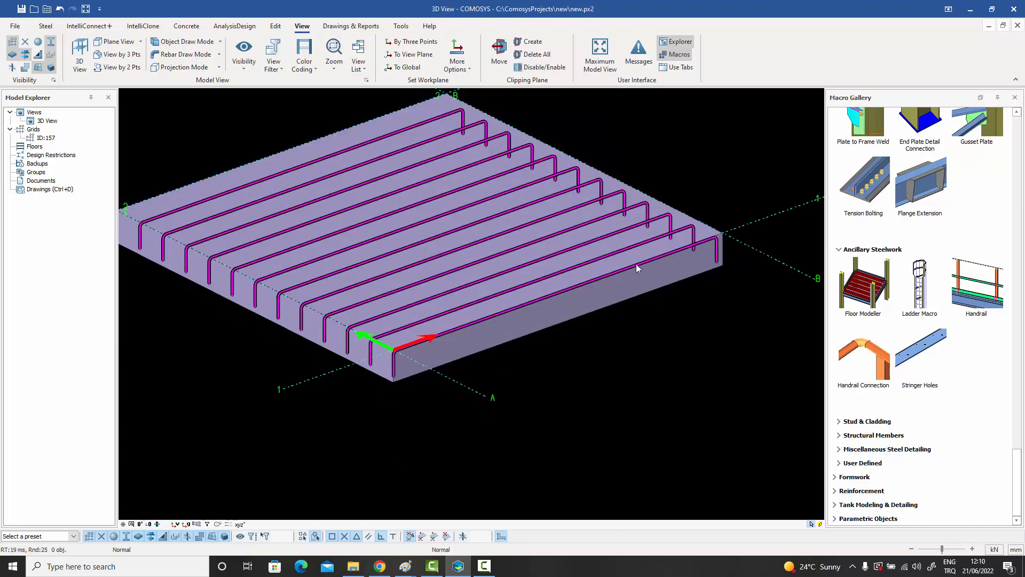
Select the tapered rebar group and examine its second set of shape handles along grid 2.
{"action": "left_click", "coordinate": [589, 265]}
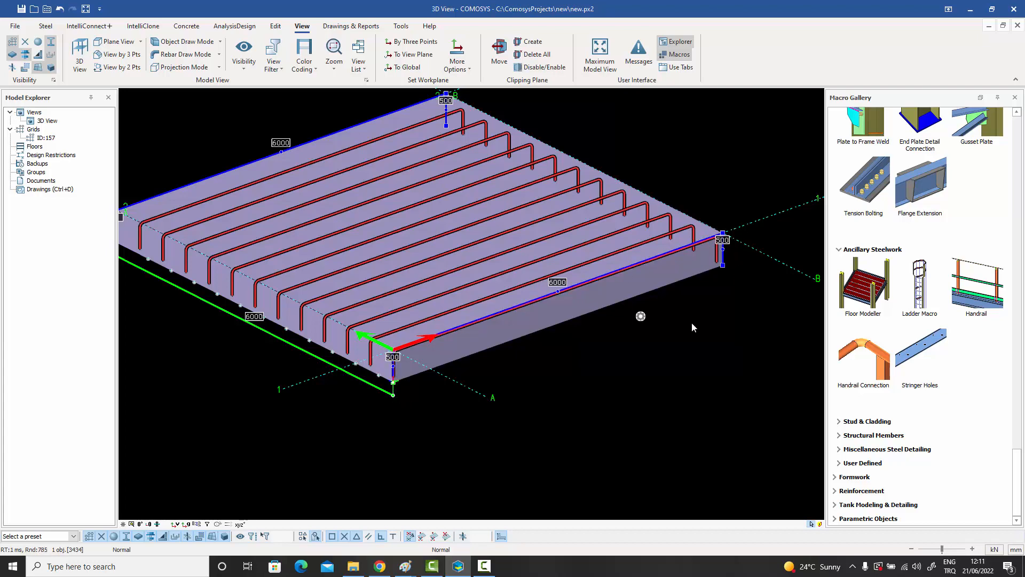
{"action": "scroll", "coordinate": [693, 324], "scroll_direction": "down", "scroll_amount": 3}
{"action": "scroll", "coordinate": [336, 251], "scroll_direction": "up", "scroll_amount": 5}
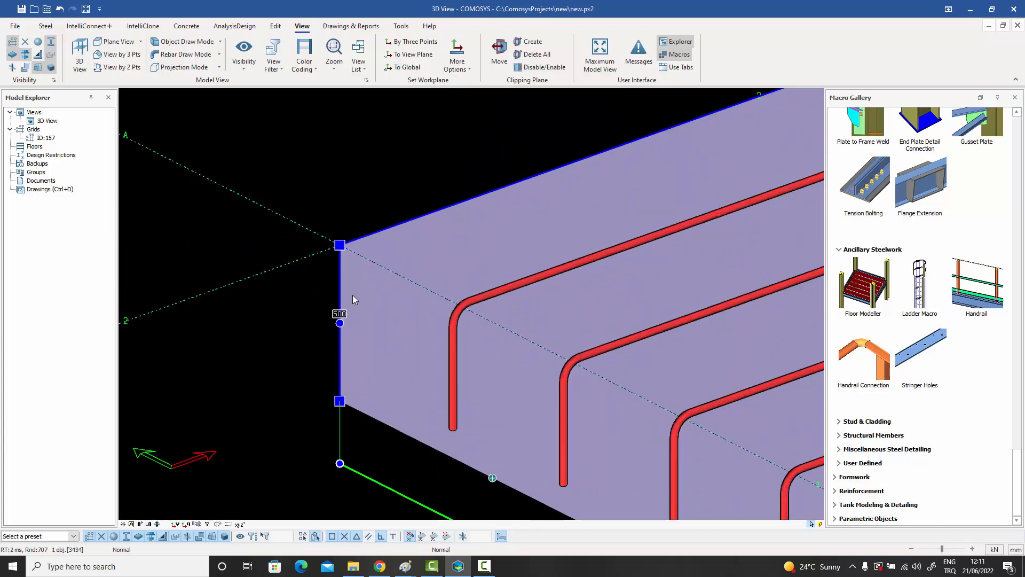
{"action": "scroll", "coordinate": [370, 241], "scroll_direction": "down", "scroll_amount": 5}
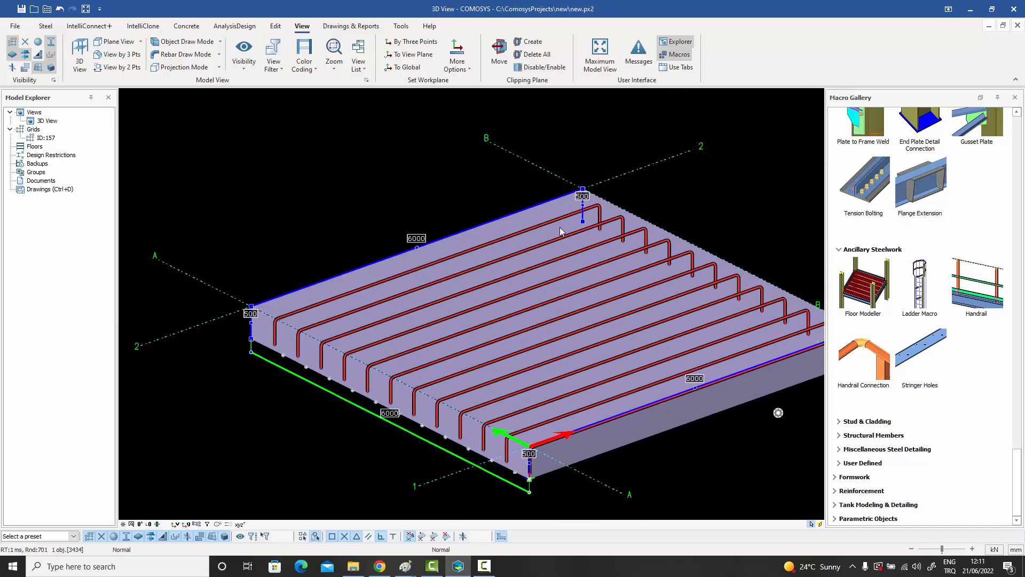
{"action": "middle_click_drag", "start_coordinate": [561, 231], "coordinate": [513, 234]}
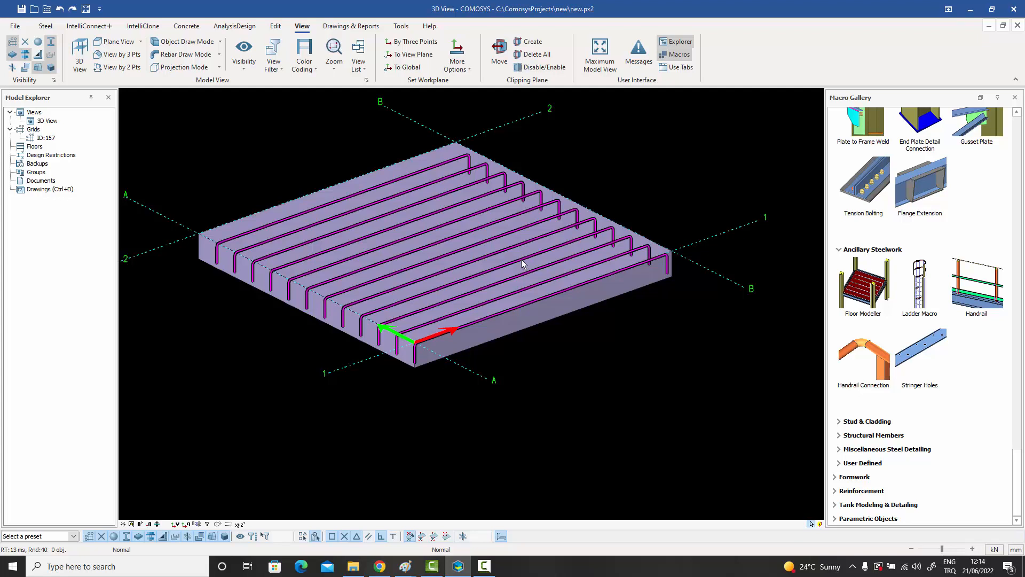
Move the bar-end leg at grids 2 and B inward by 500 three times, check the taper, and undo the moves.
{"action": "left_click", "coordinate": [522, 259]}
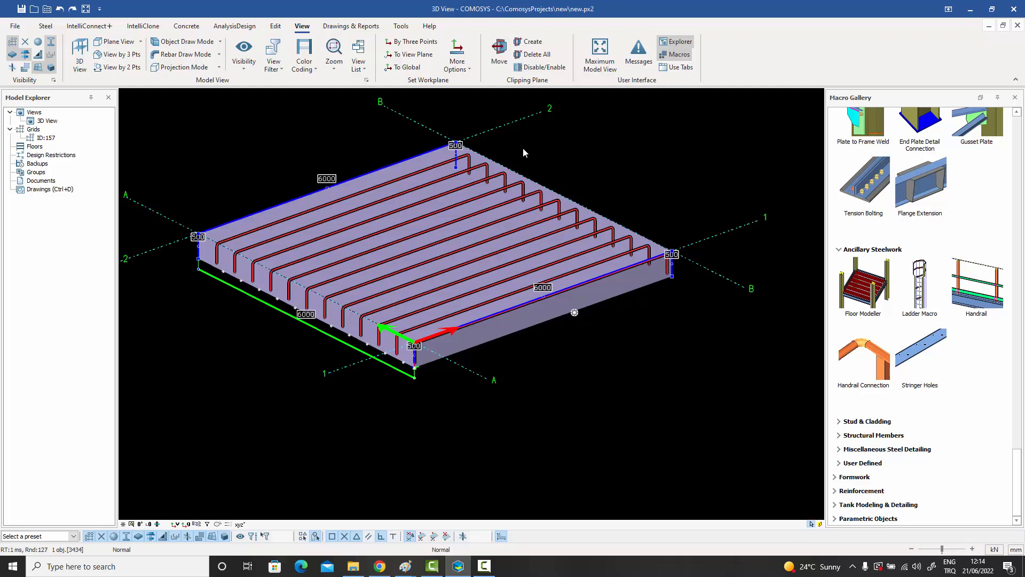
{"action": "left_click", "coordinate": [488, 153]}
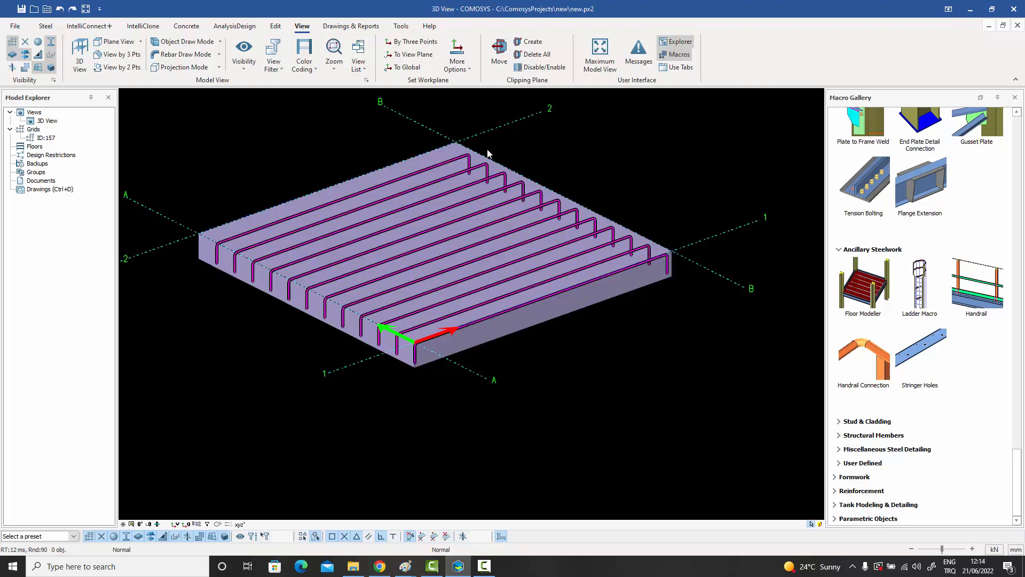
{"action": "left_click", "coordinate": [457, 164]}
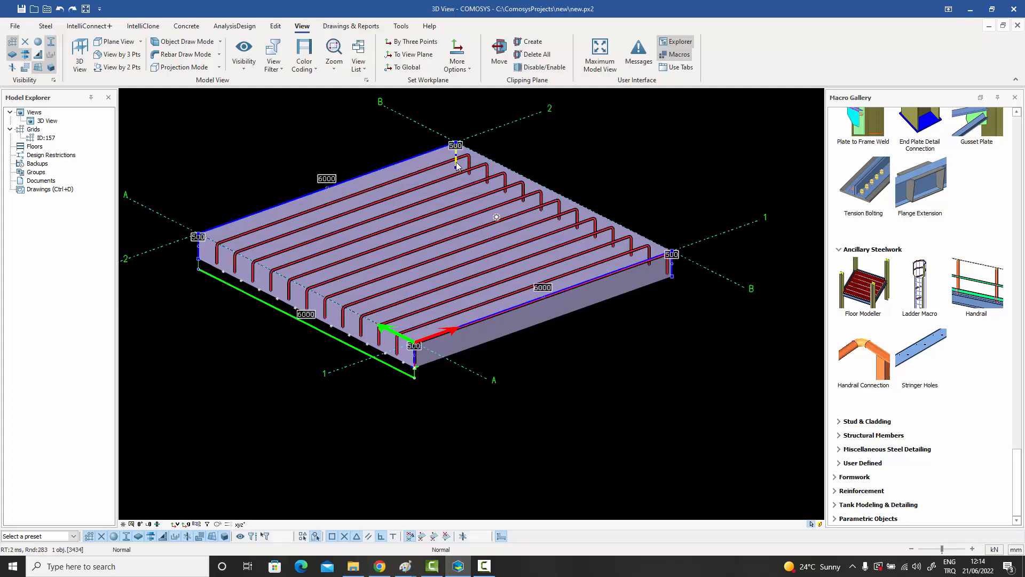
{"action": "left_click", "coordinate": [457, 163]}
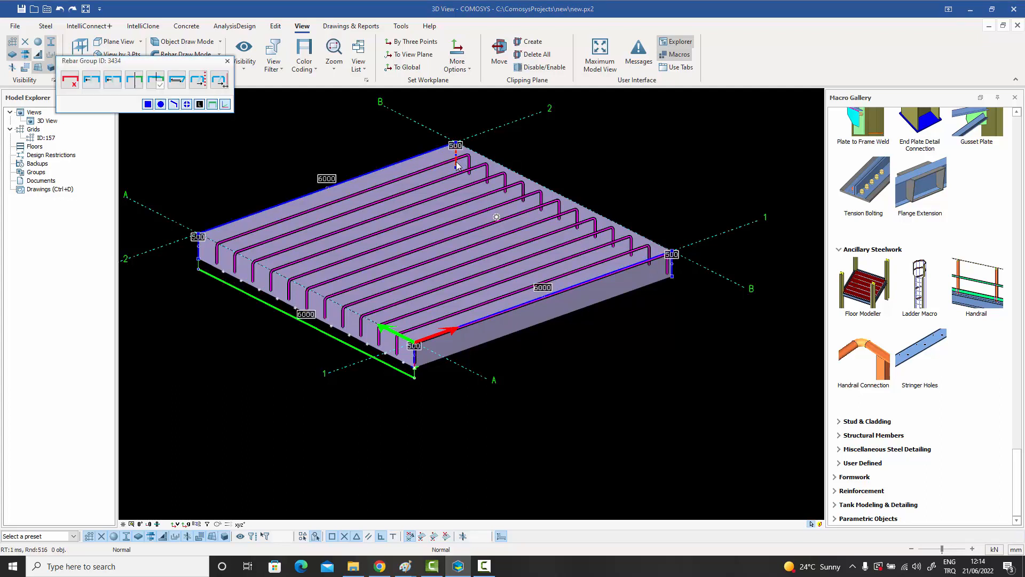
{"action": "left_click", "coordinate": [114, 84]}
{"action": "left_click", "coordinate": [140, 100]}
{"action": "left_click", "coordinate": [140, 100]}
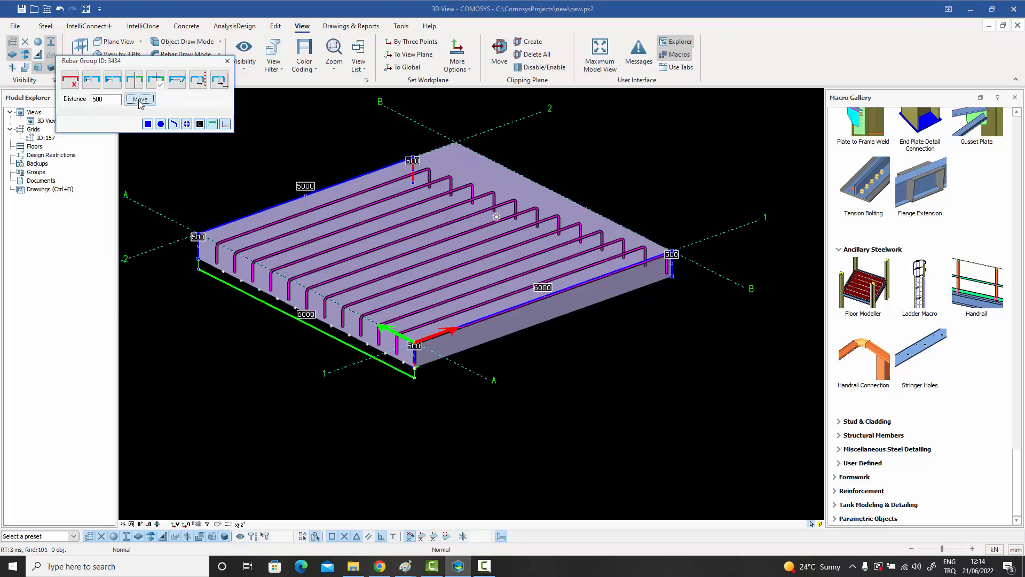
{"action": "left_click", "coordinate": [140, 101]}
{"action": "left_click", "coordinate": [228, 60]}
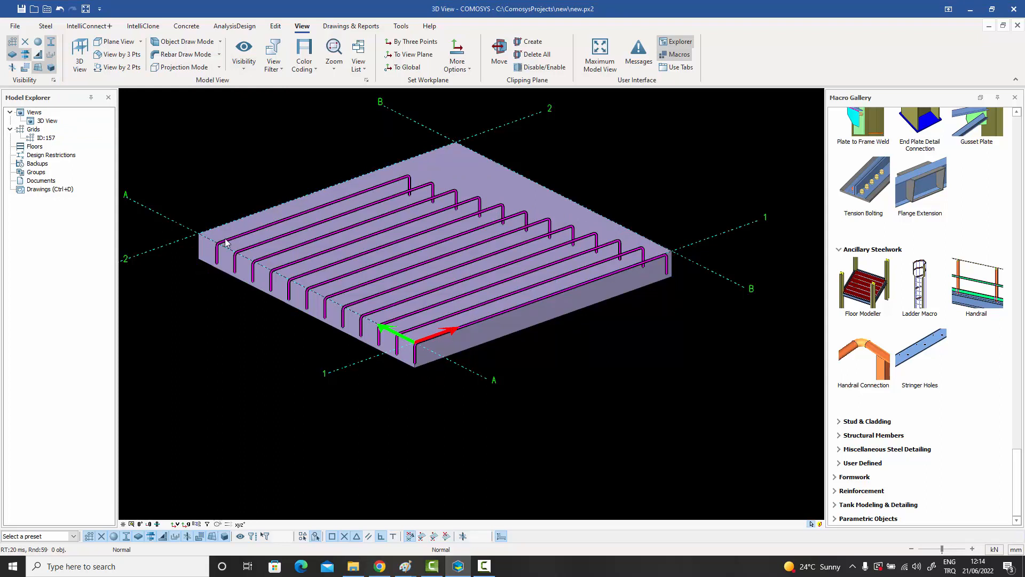
{"action": "left_click", "coordinate": [254, 229]}
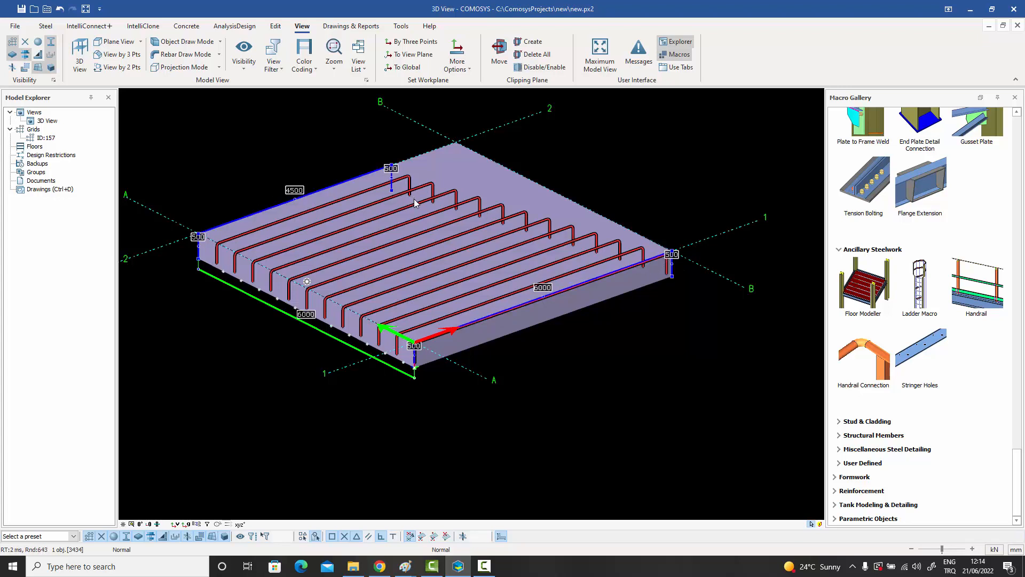
{"action": "left_click", "coordinate": [590, 154]}
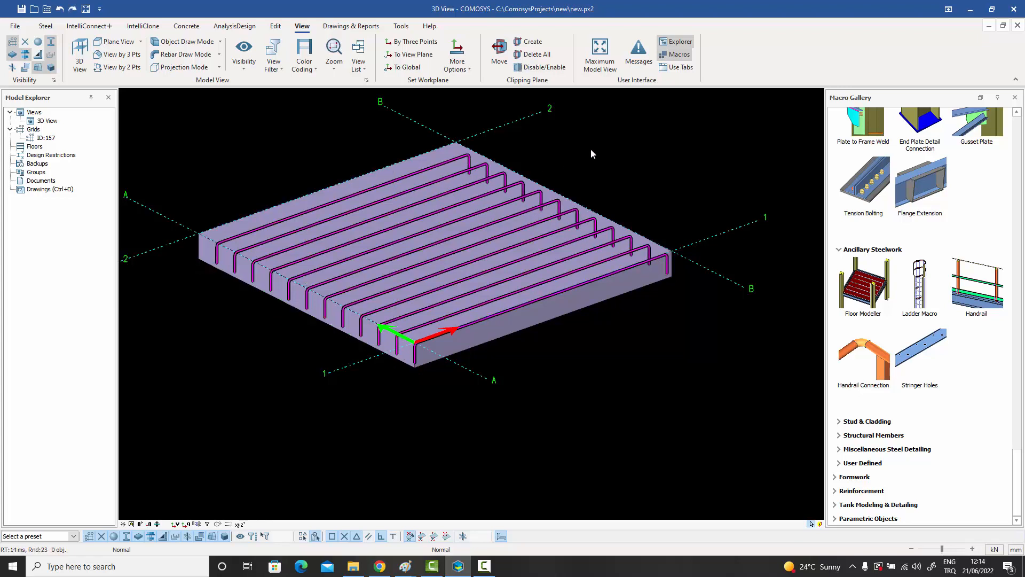
Change the rebar group's type to Circular Taper in its properties and confirm.
{"action": "double_click", "coordinate": [428, 233]}
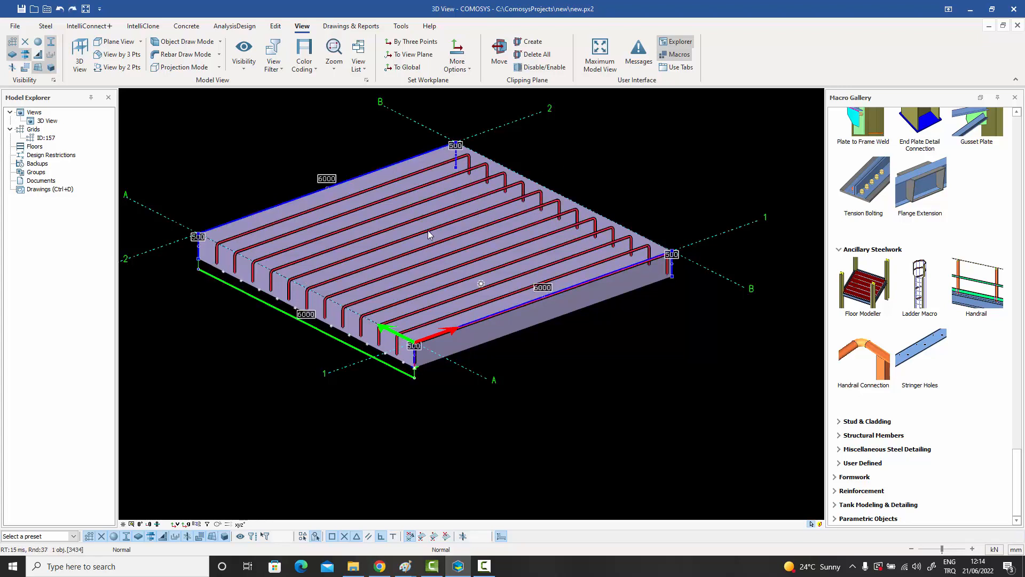
{"action": "left_click", "coordinate": [615, 145]}
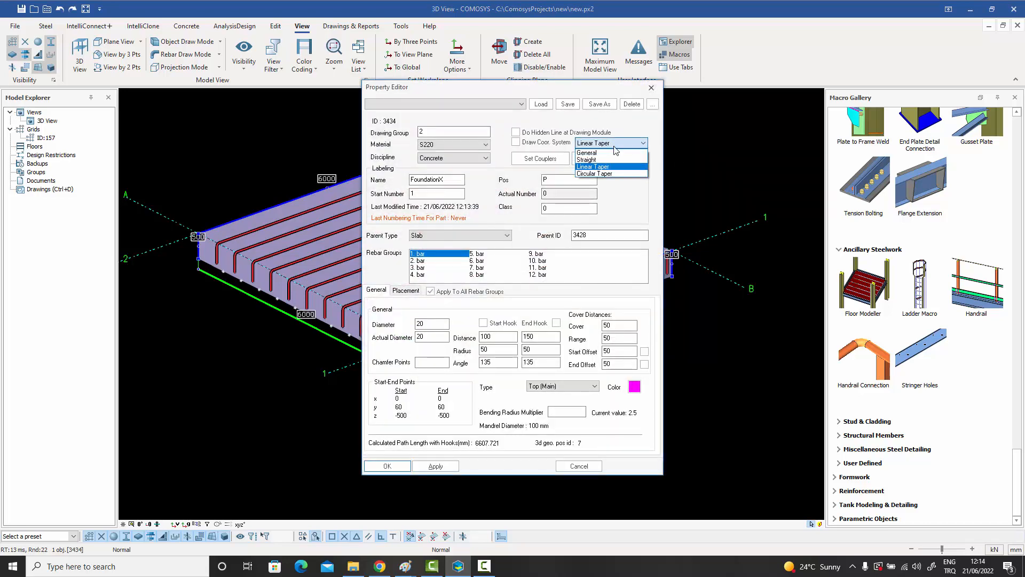
{"action": "left_click", "coordinate": [598, 174]}
{"action": "left_click", "coordinate": [388, 466]}
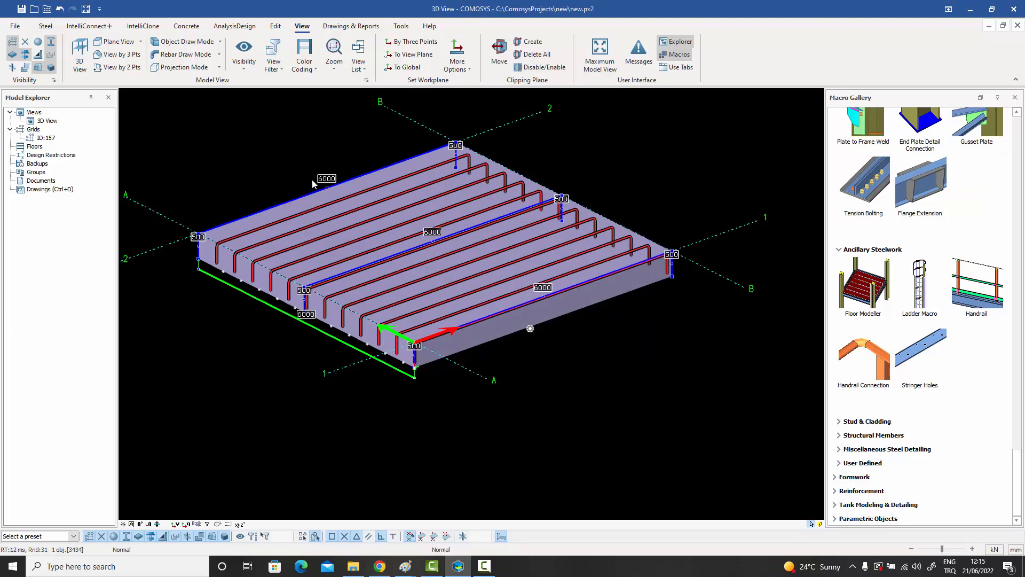
Move the middle bar's end leg on the grid B side inward in increments of 500 to curve the group.
{"action": "left_click", "coordinate": [563, 216]}
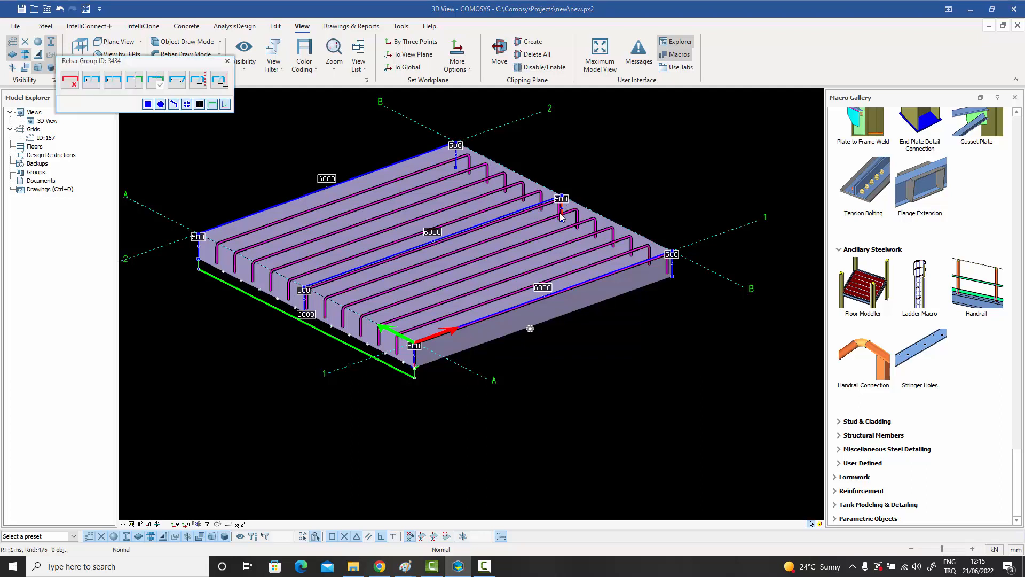
{"action": "left_click", "coordinate": [112, 79]}
{"action": "left_click", "coordinate": [140, 99]}
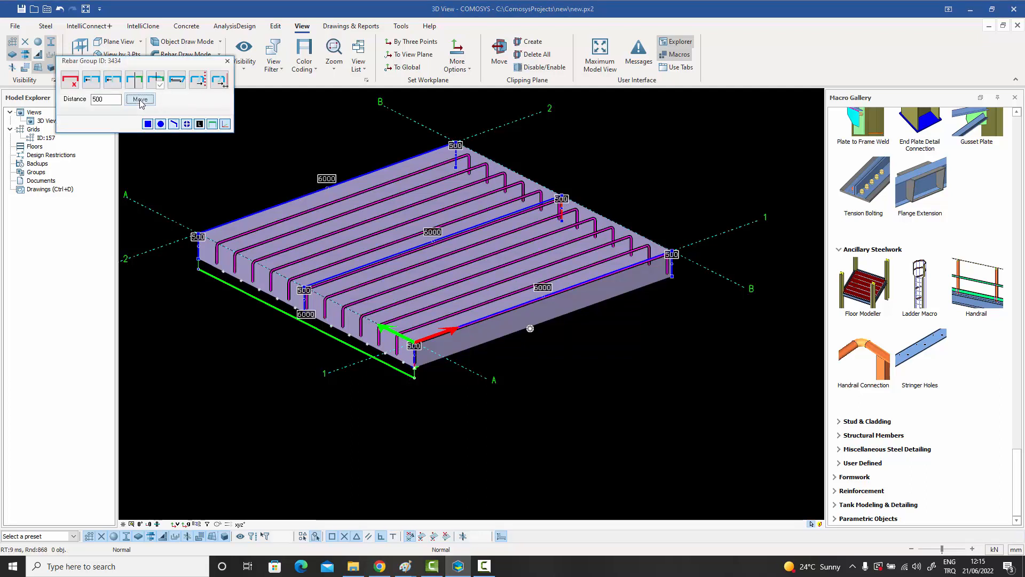
{"action": "left_click", "coordinate": [228, 60]}
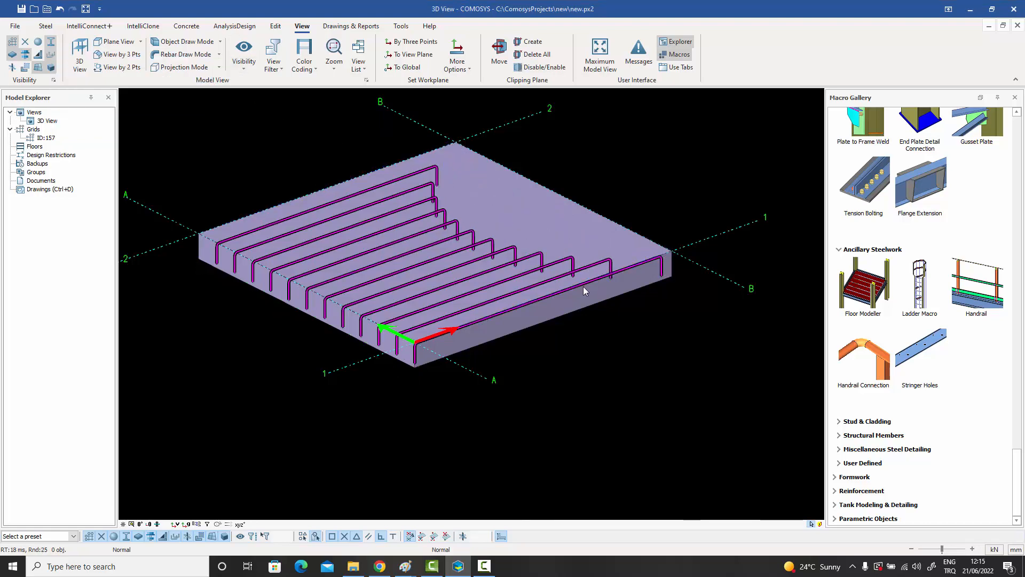
{"action": "mouse_move", "coordinate": [583, 286]}
{"action": "middle_mouse_down"}
{"action": "mouse_move", "coordinate": [537, 293]}
{"action": "mouse_move", "coordinate": [595, 290]}
{"action": "mouse_move", "coordinate": [575, 273]}
{"action": "middle_mouse_up"}
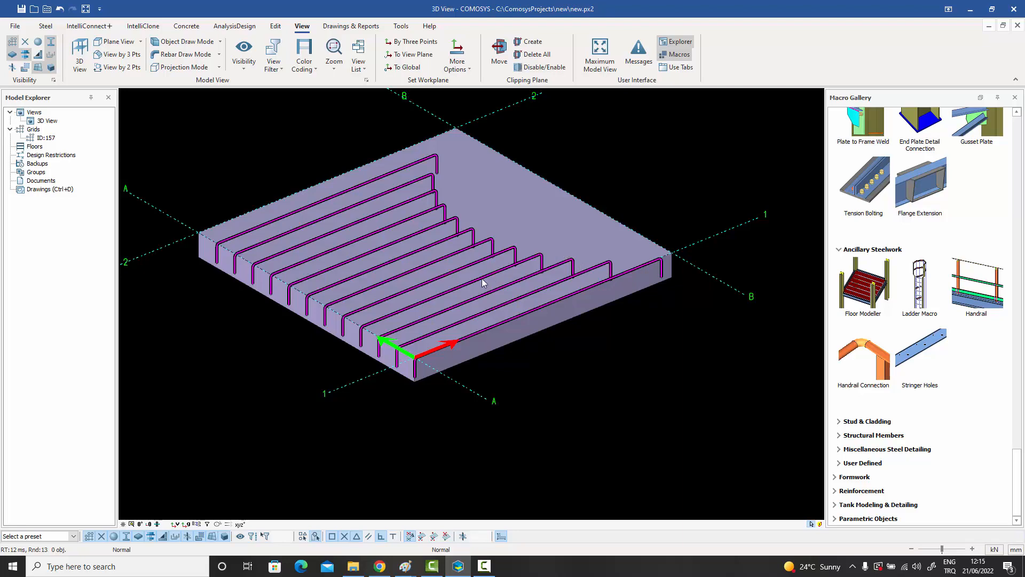
Reopen the circular-tapered group's properties and examine the available group types.
{"action": "double_click", "coordinate": [467, 289]}
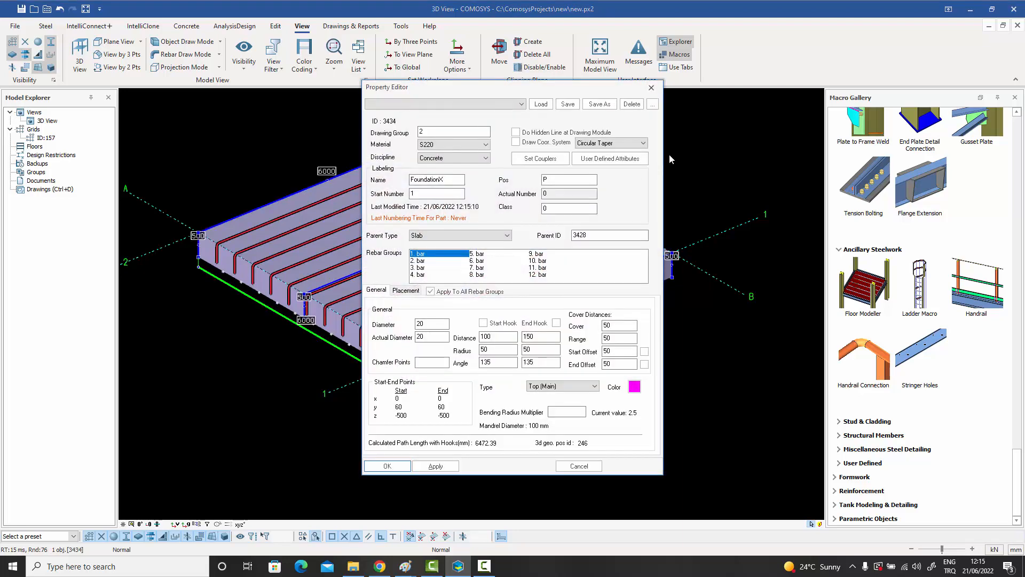
{"action": "left_click", "coordinate": [624, 145]}
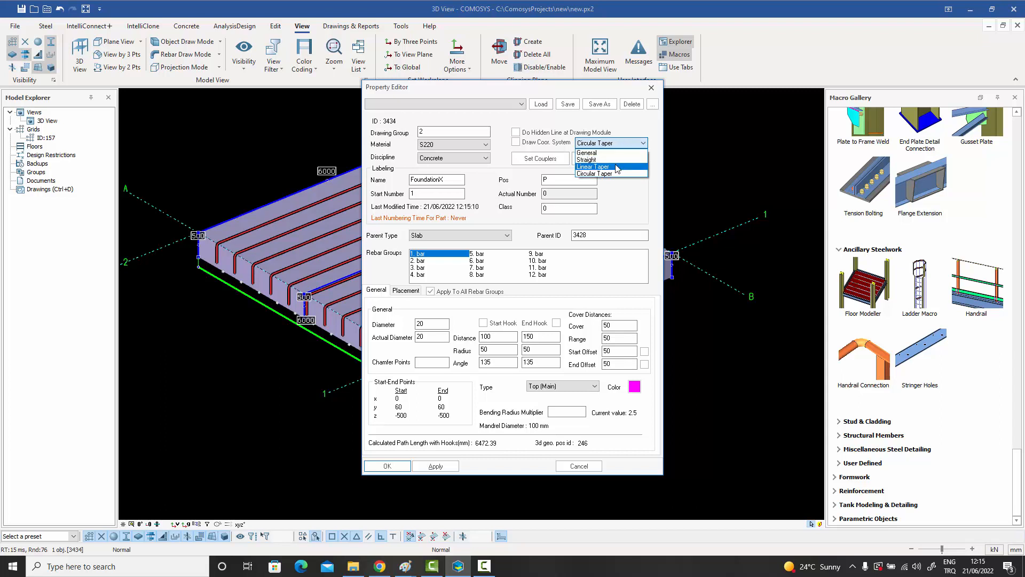
{"action": "left_click", "coordinate": [700, 161]}
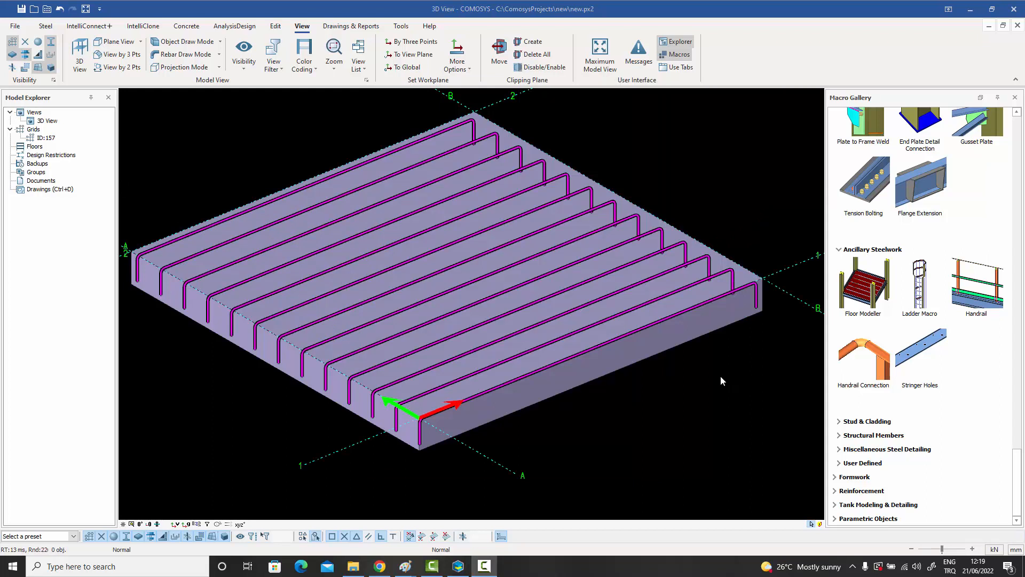
Examine the slab rebar group's properties with the Straight type and close them without changes.
{"action": "middle_click_drag", "start_coordinate": [707, 379], "coordinate": [725, 385]}
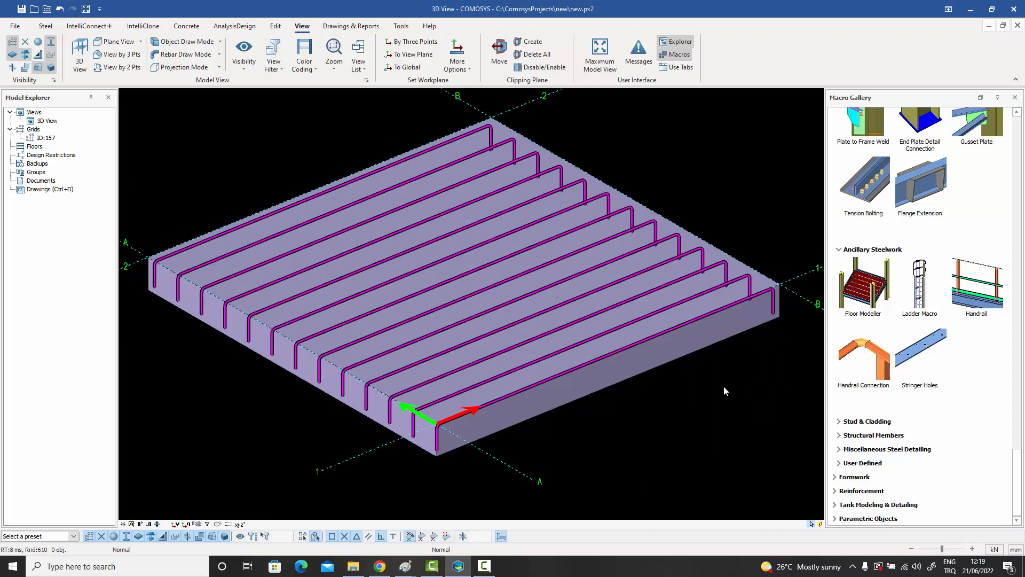
{"action": "double_click", "coordinate": [489, 264]}
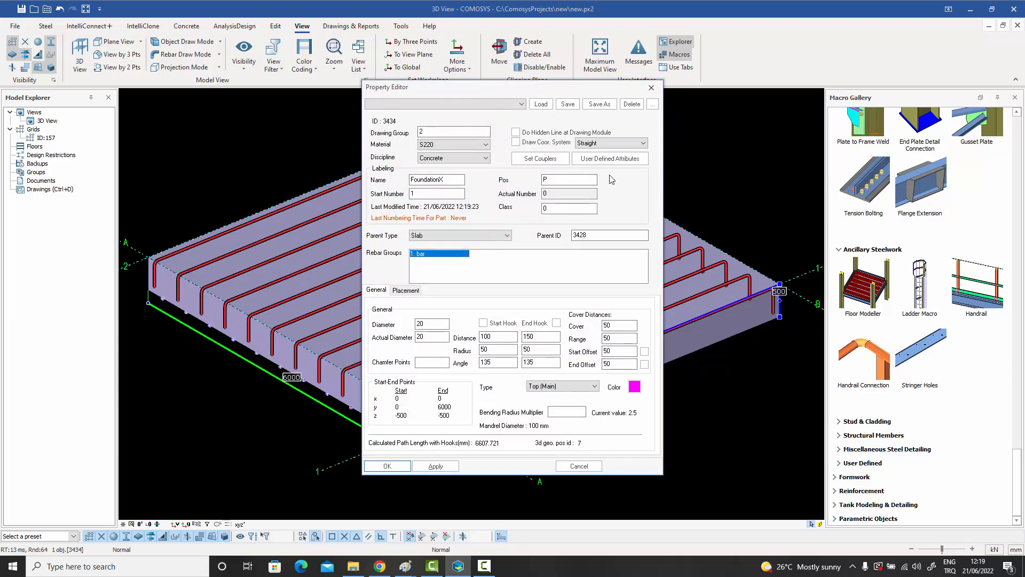
{"action": "left_click", "coordinate": [652, 89]}
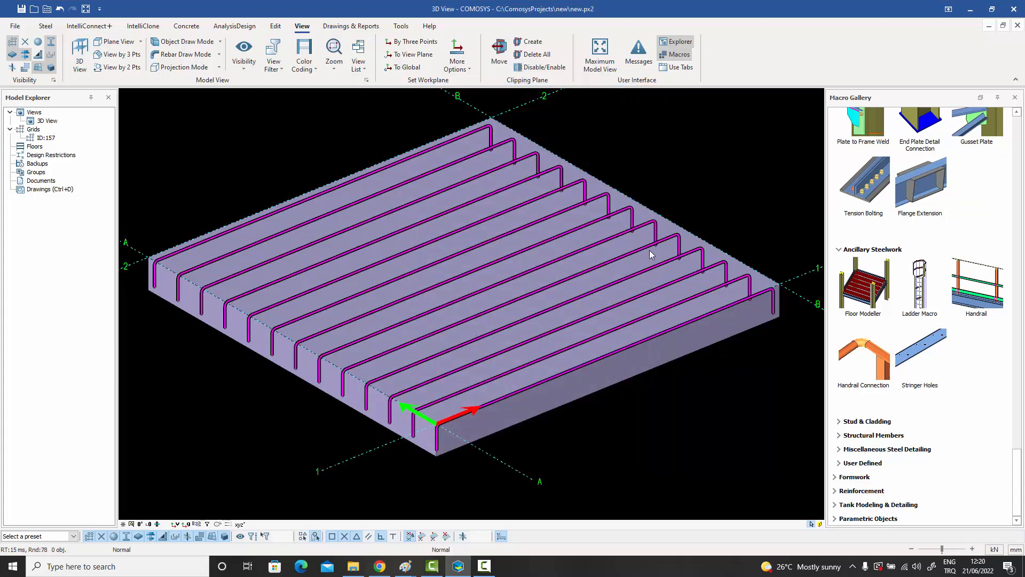
{"action": "middle_click_drag", "start_coordinate": [649, 250], "coordinate": [652, 249]}
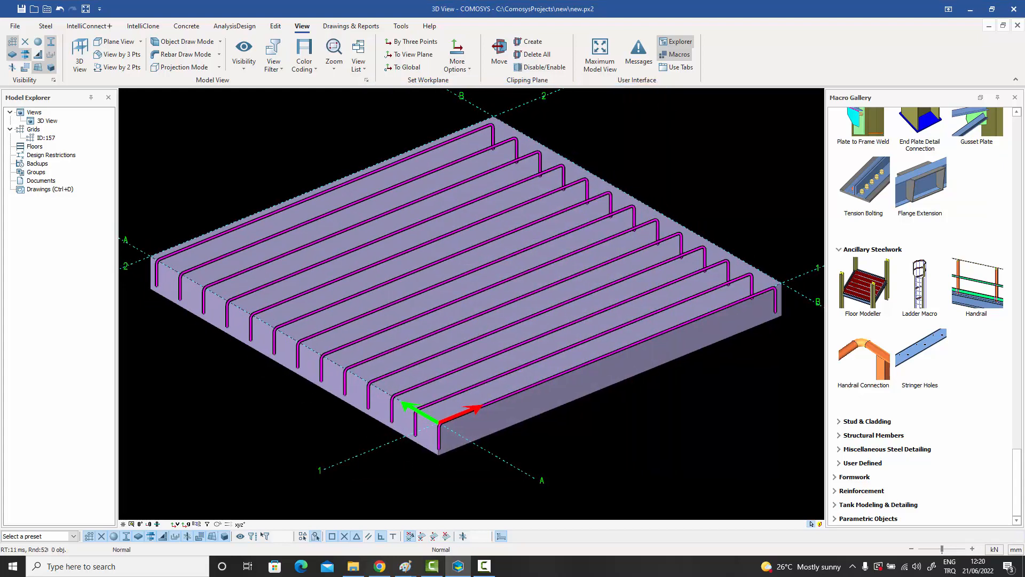
Open the rebar group's compact property editor from its handle in the model and set the bar diameter to 30.
{"action": "left_click", "coordinate": [548, 311]}
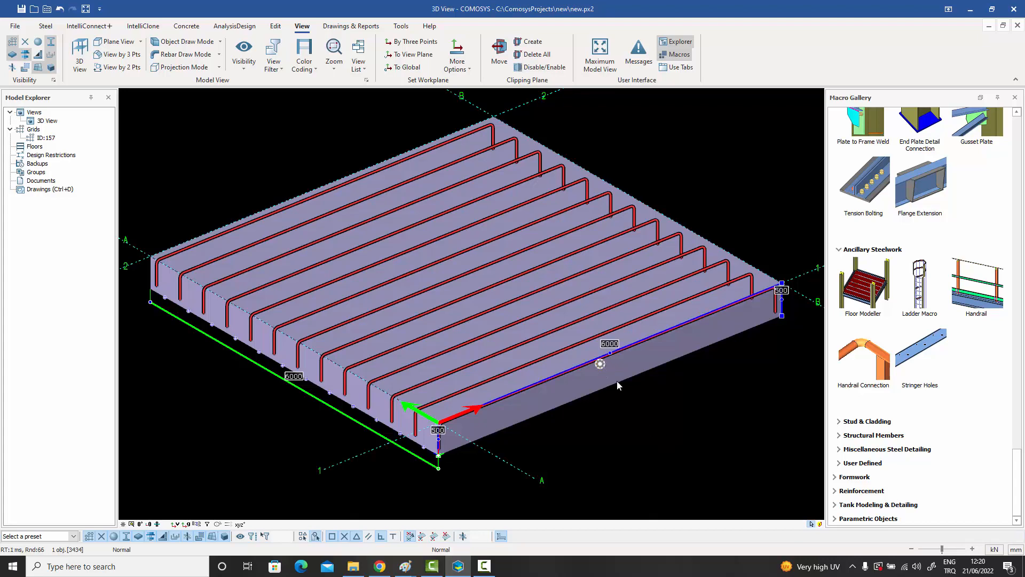
{"action": "left_click", "coordinate": [602, 365]}
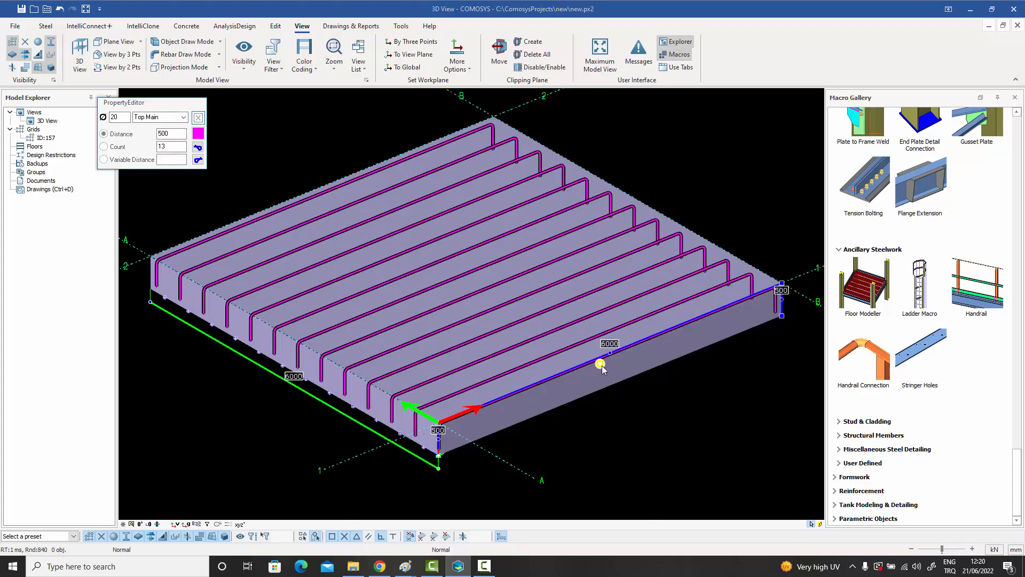
{"action": "left_click_drag", "start_coordinate": [166, 109], "coordinate": [328, 166]}
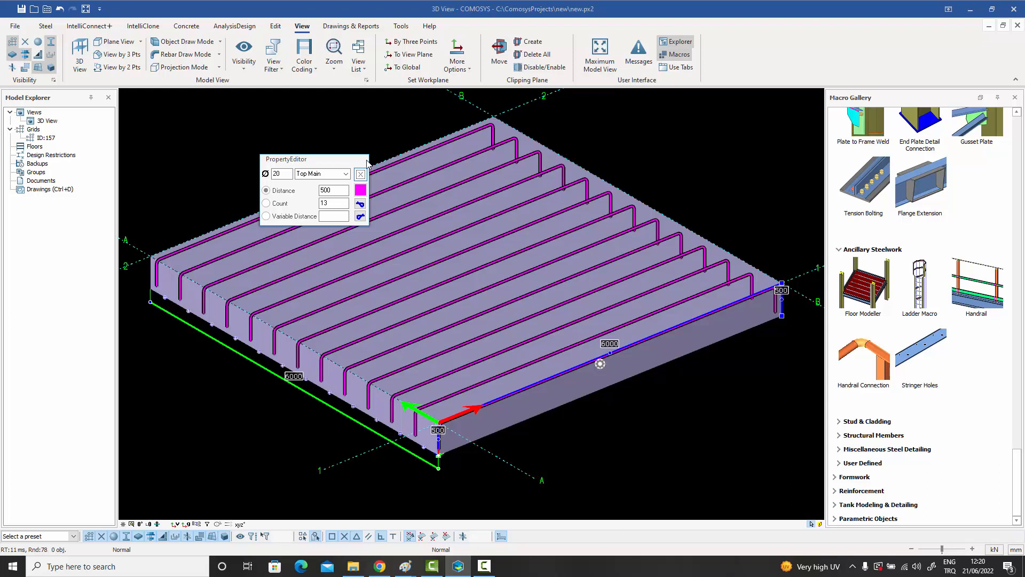
{"action": "double_click", "coordinate": [282, 174]}
{"action": "type", "text": "3"}
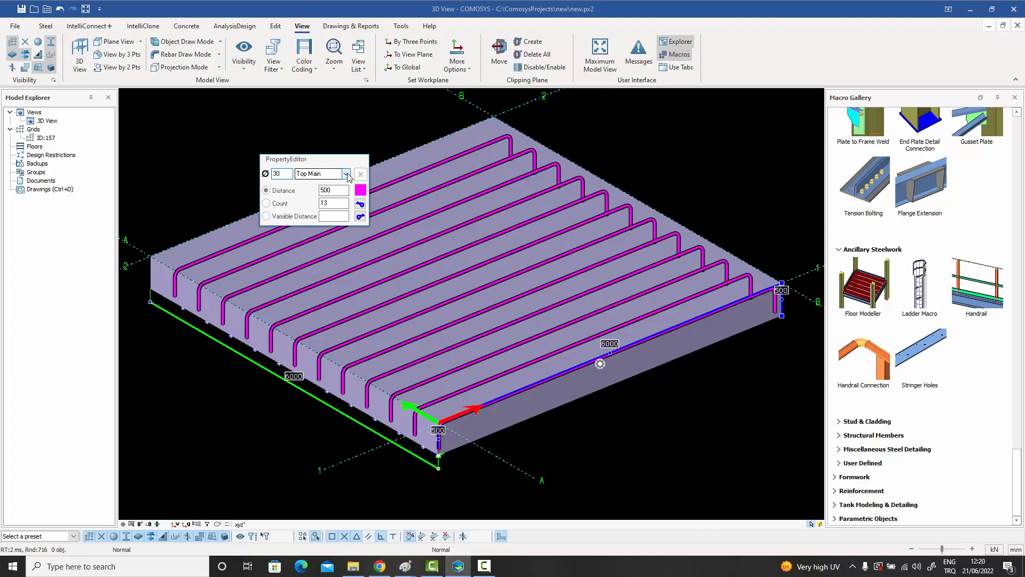
Set the rebar group's placement type to Top Secondary, and change it to Bottom Secondary.
{"action": "left_click", "coordinate": [347, 173]}
{"action": "left_click", "coordinate": [342, 188]}
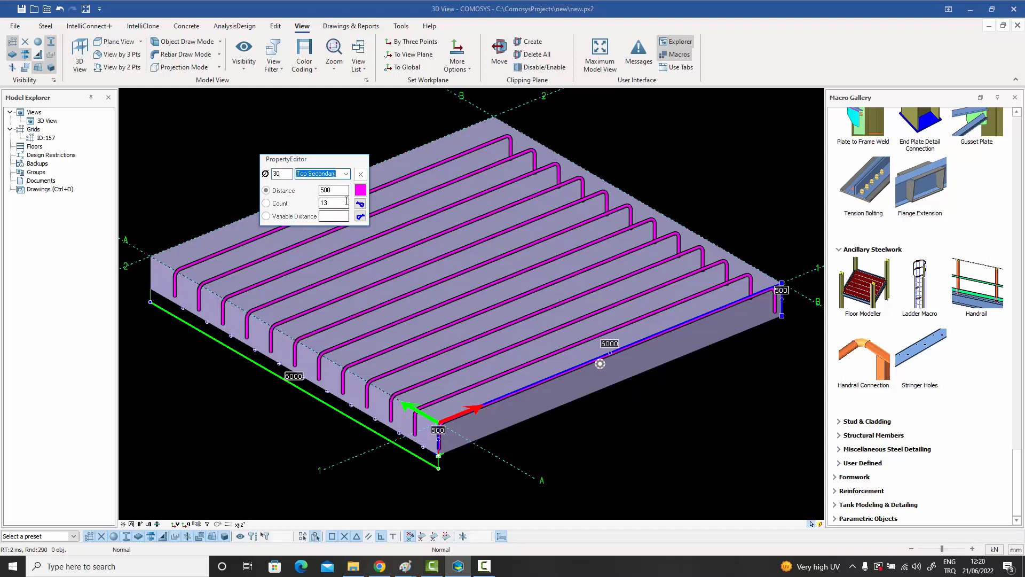
{"action": "left_click", "coordinate": [345, 175]}
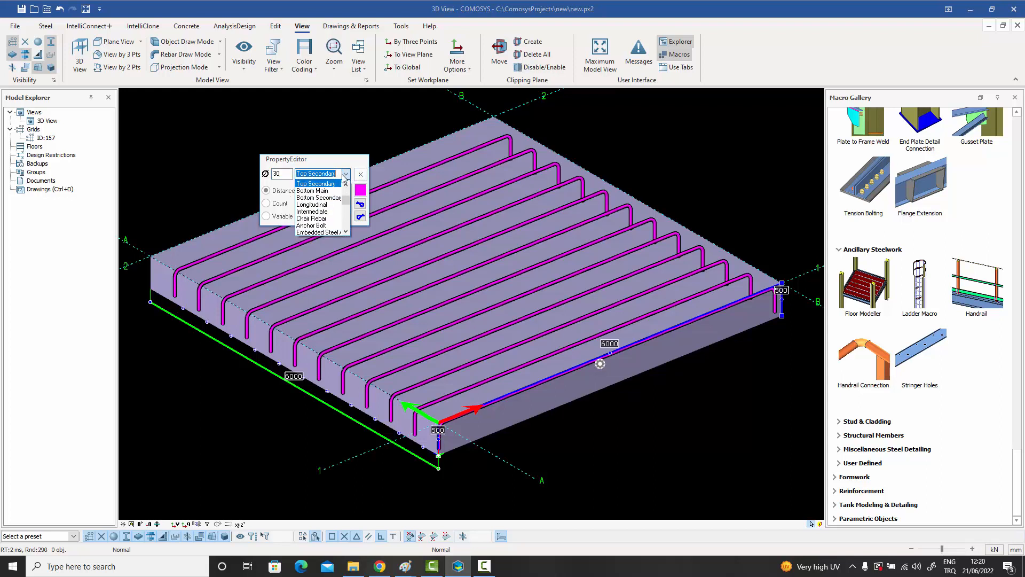
{"action": "left_click", "coordinate": [319, 197]}
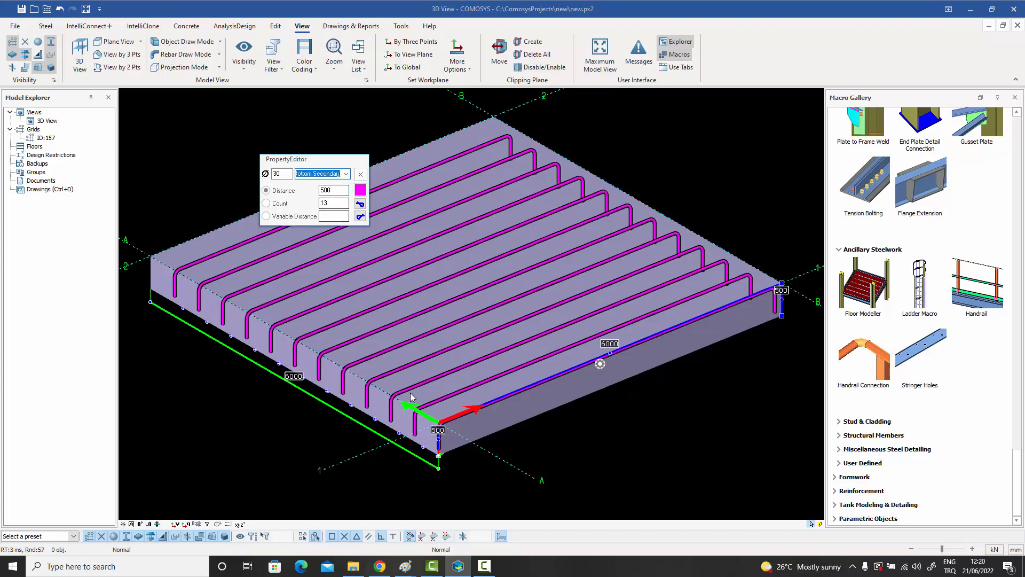
Set the bar spacing distance to 250, try distribution by count, and return to distribution by distance.
{"action": "left_click_drag", "start_coordinate": [338, 190], "coordinate": [303, 188]}
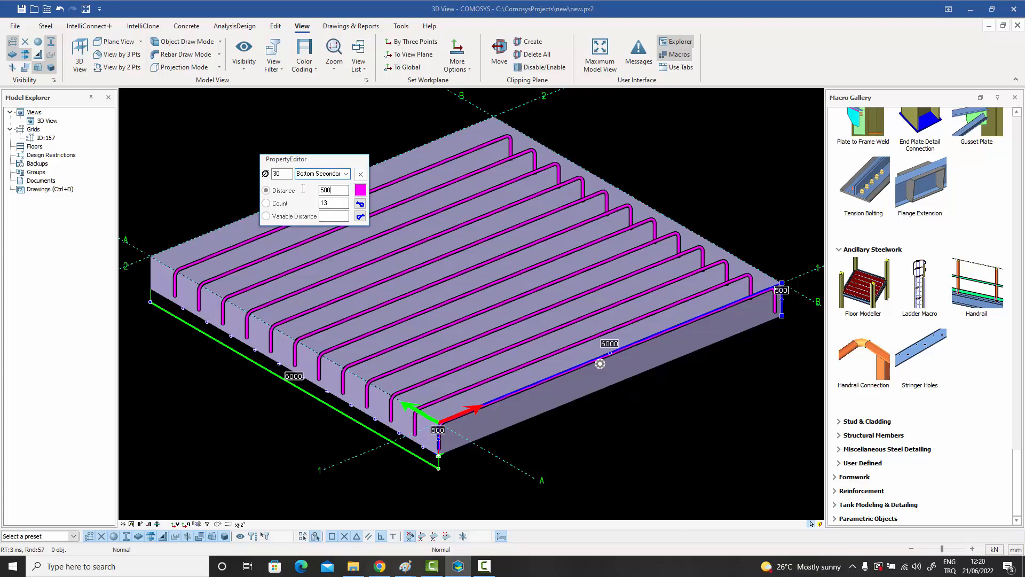
{"action": "type", "text": "2"}
{"action": "key", "text": "Return"}
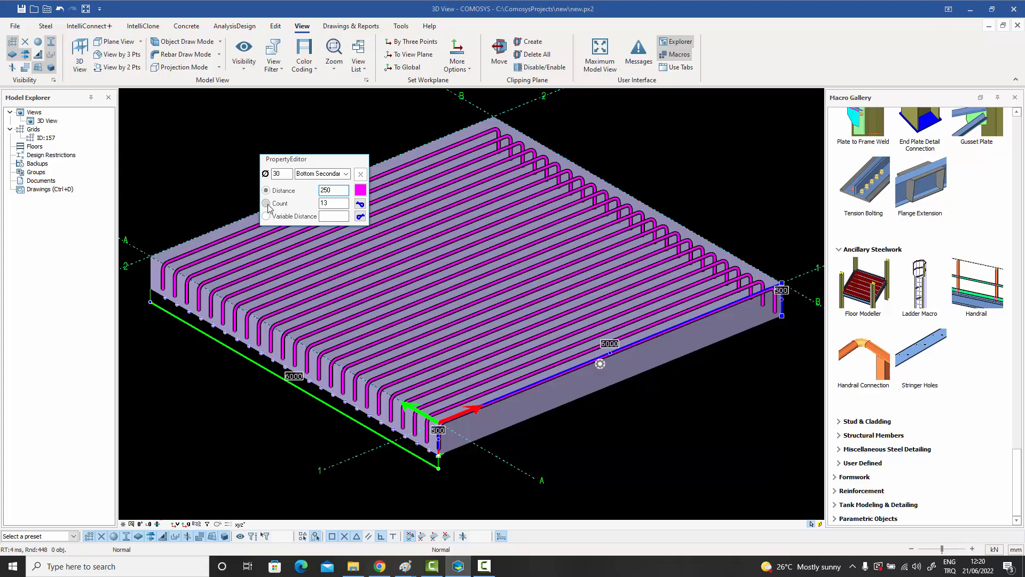
{"action": "left_click", "coordinate": [271, 204]}
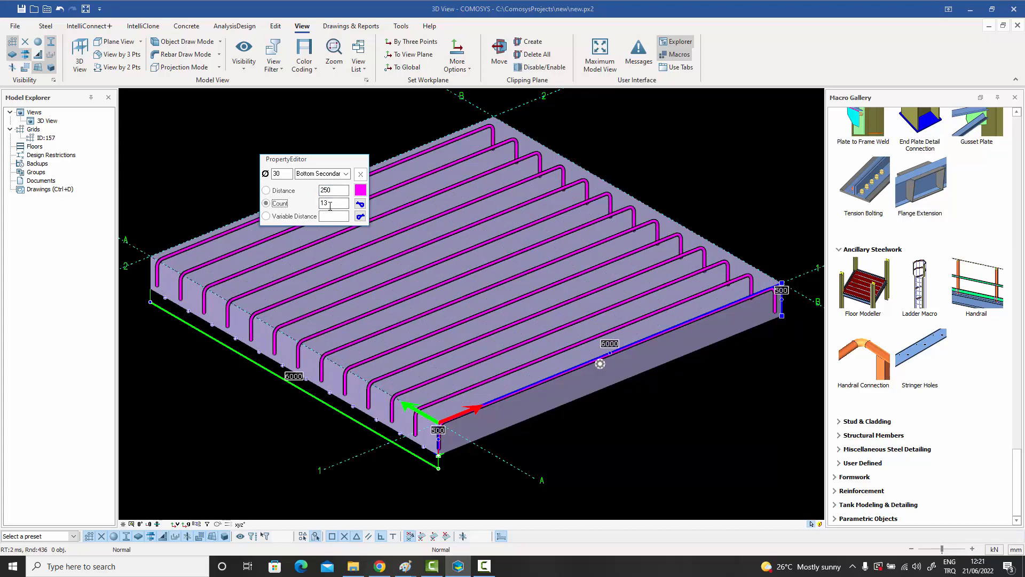
{"action": "left_click", "coordinate": [282, 191]}
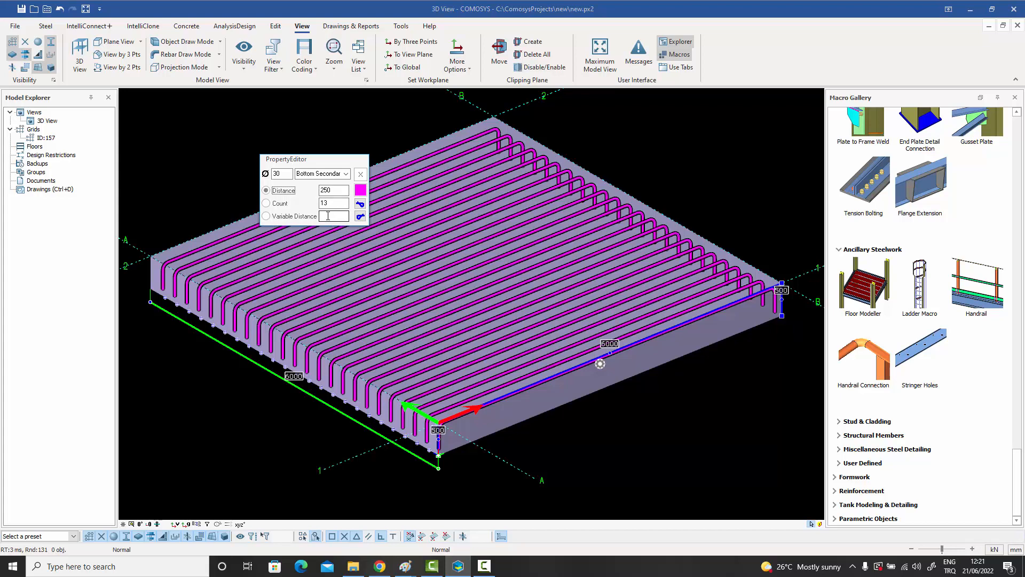
Add hooks at both ends of the bars and remove them again.
{"action": "left_click", "coordinate": [361, 216]}
{"action": "left_click", "coordinate": [360, 205]}
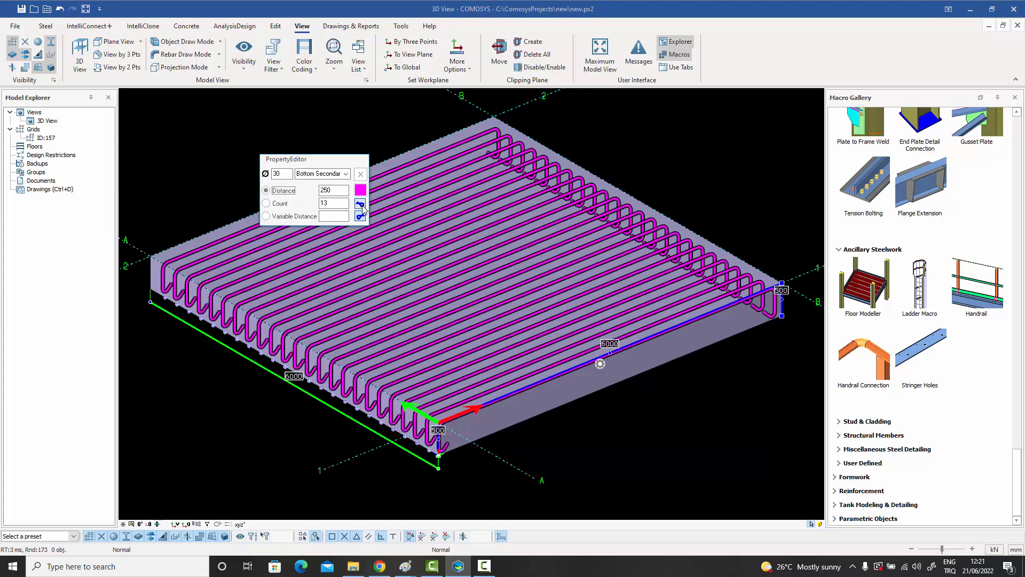
{"action": "left_click", "coordinate": [361, 217]}
{"action": "left_click", "coordinate": [361, 216]}
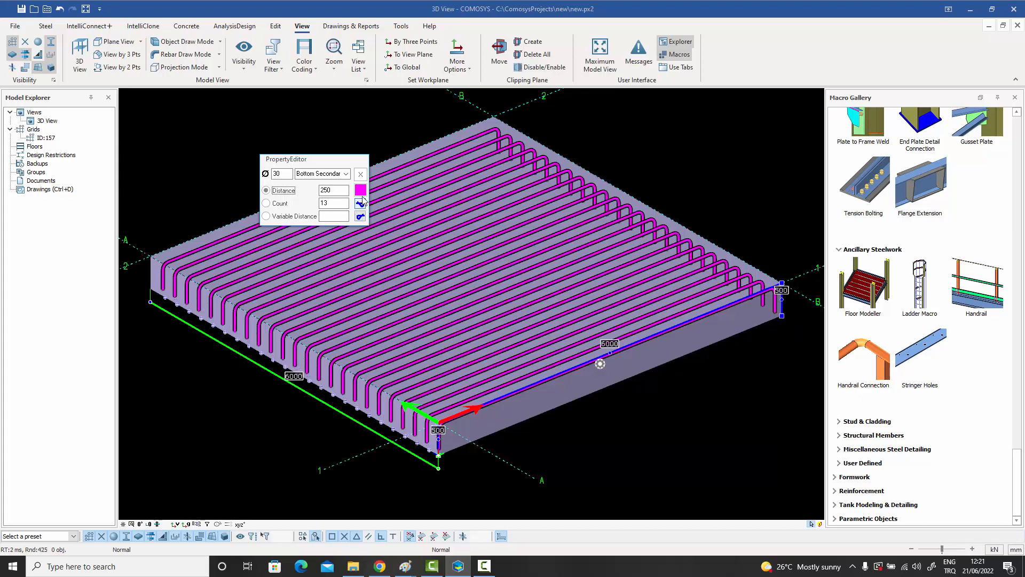
Change the rebar group's colour to green.
{"action": "left_click", "coordinate": [360, 189]}
{"action": "left_click", "coordinate": [492, 189]}
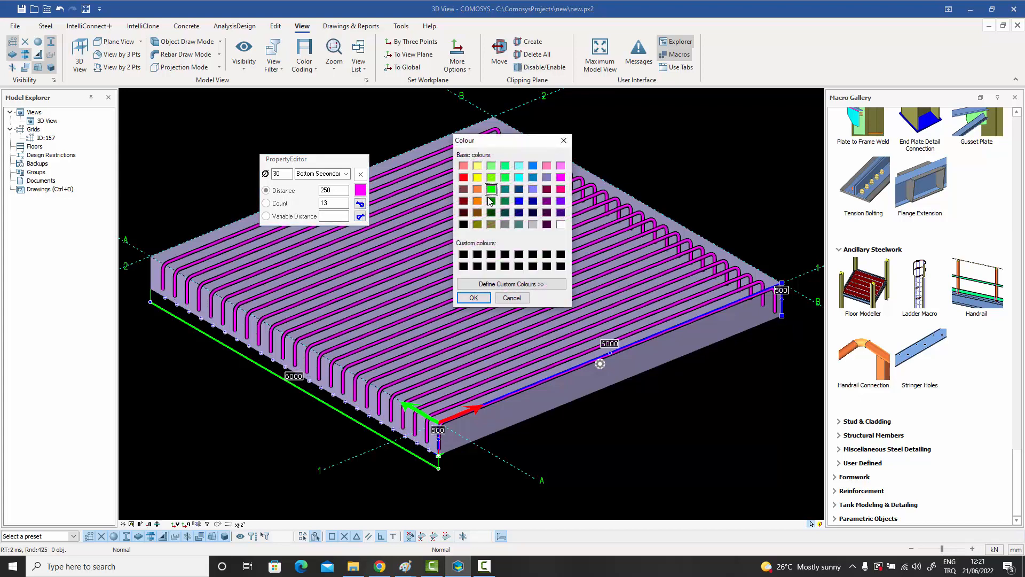
{"action": "left_click", "coordinate": [475, 298]}
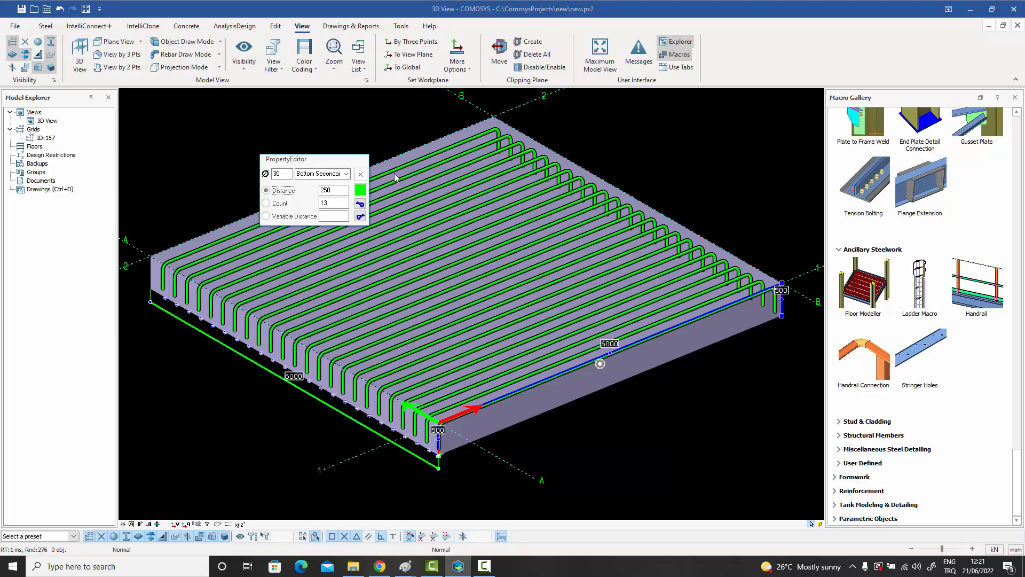
Set the rebar group's bar diameter to 20.
{"action": "left_click", "coordinate": [283, 173]}
{"action": "key", "text": "BackSpace"}
{"action": "key", "text": "BackSpace"}
{"action": "type", "text": "2"}
{"action": "key", "text": "Return"}
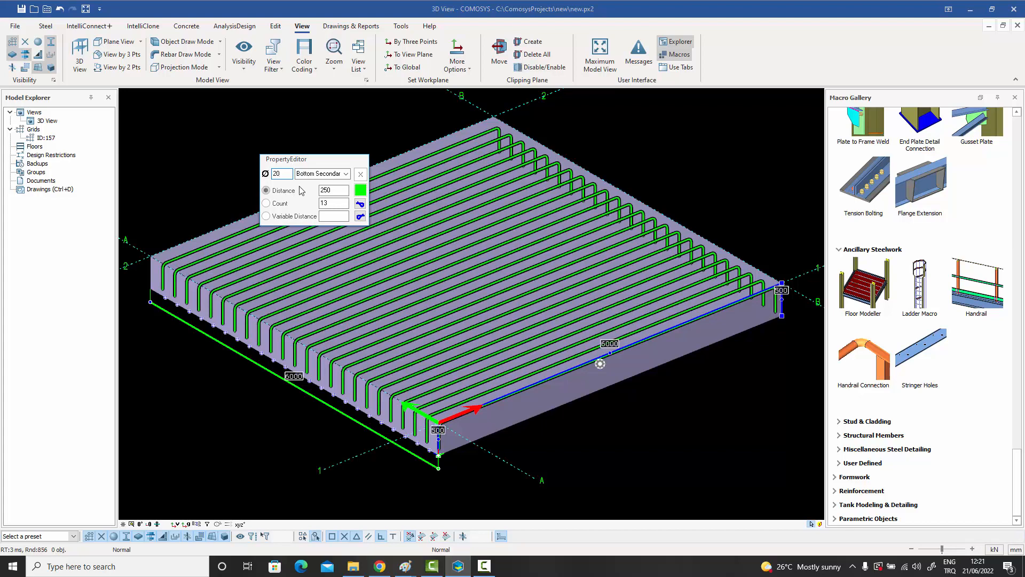
Change the rebar group's placement type to Bottom Main.
{"action": "left_click", "coordinate": [347, 174]}
{"action": "left_click", "coordinate": [346, 185]}
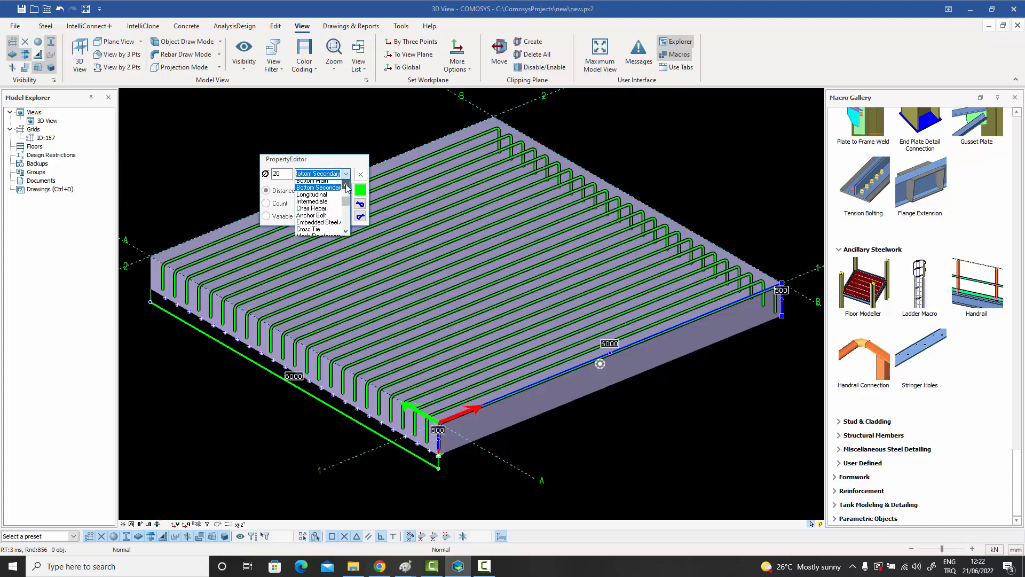
{"action": "left_click", "coordinate": [326, 185]}
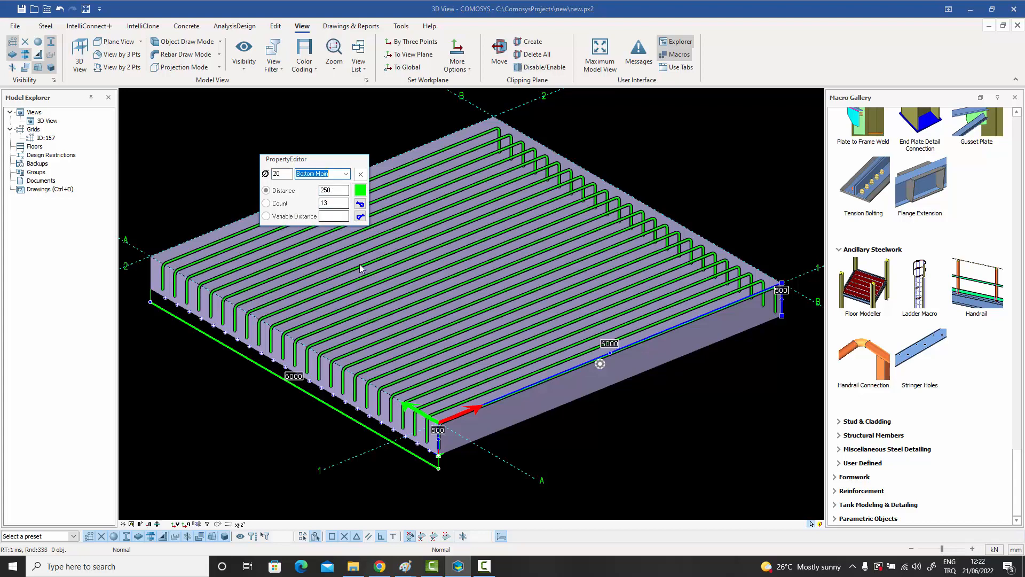
Change the rebar group's colour to yellow, close its compact property editor and deselect the group.
{"action": "left_click", "coordinate": [360, 191]}
{"action": "left_click", "coordinate": [478, 178]}
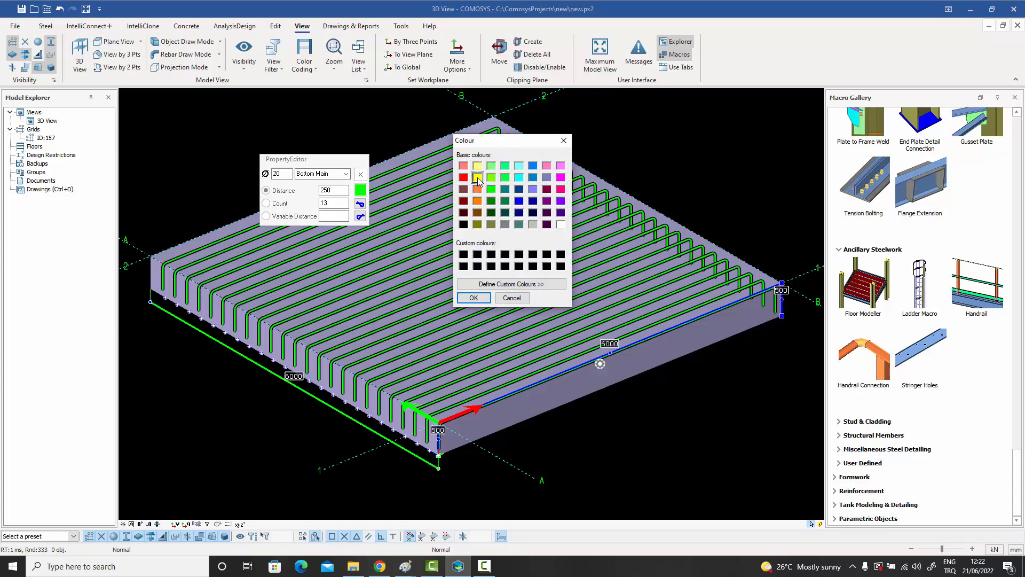
{"action": "left_click", "coordinate": [480, 297]}
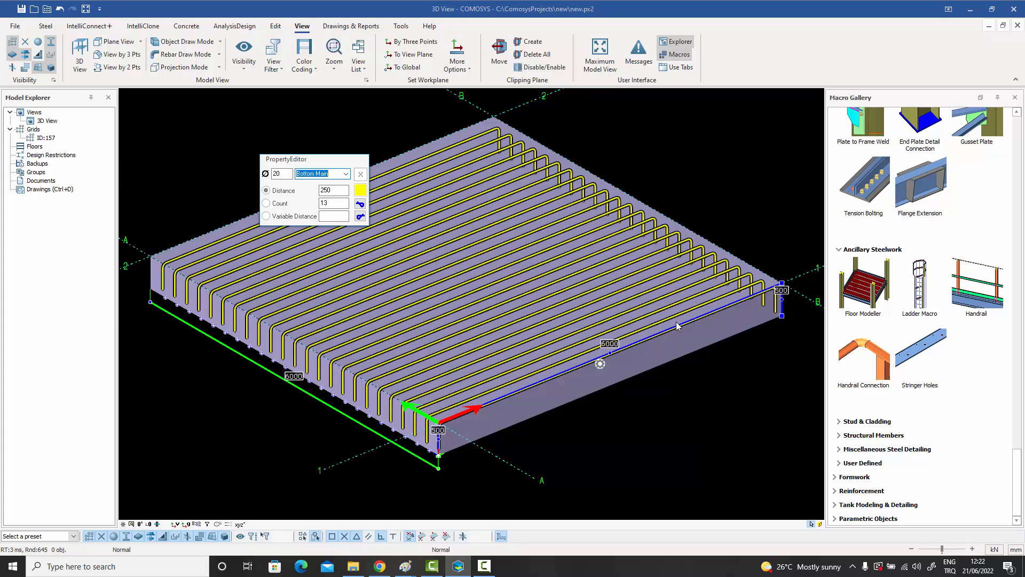
{"action": "left_click", "coordinate": [360, 173]}
{"action": "left_click", "coordinate": [334, 136]}
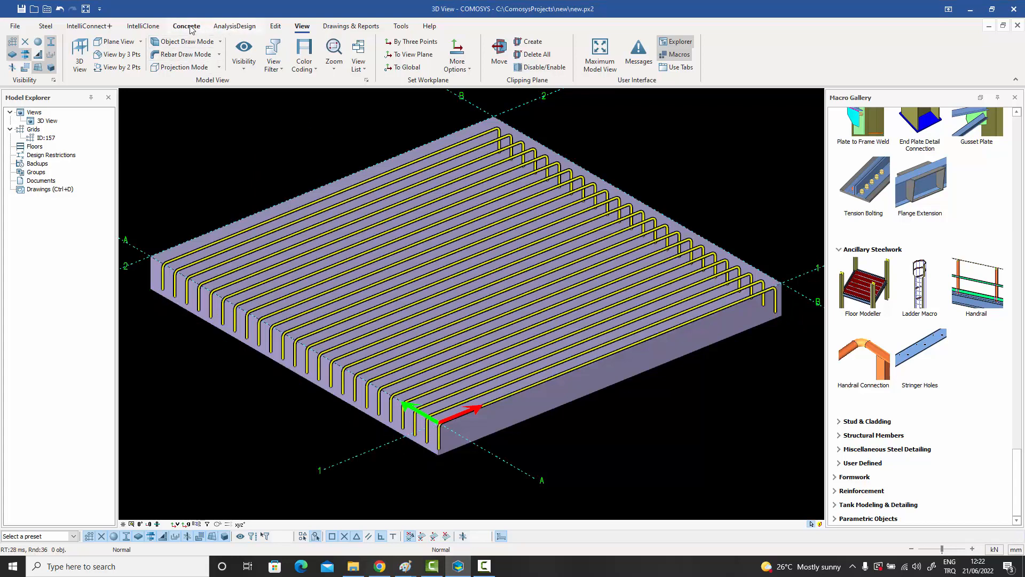
Bring up the concrete and reinforcement modelling commands.
{"action": "left_click", "coordinate": [186, 26]}
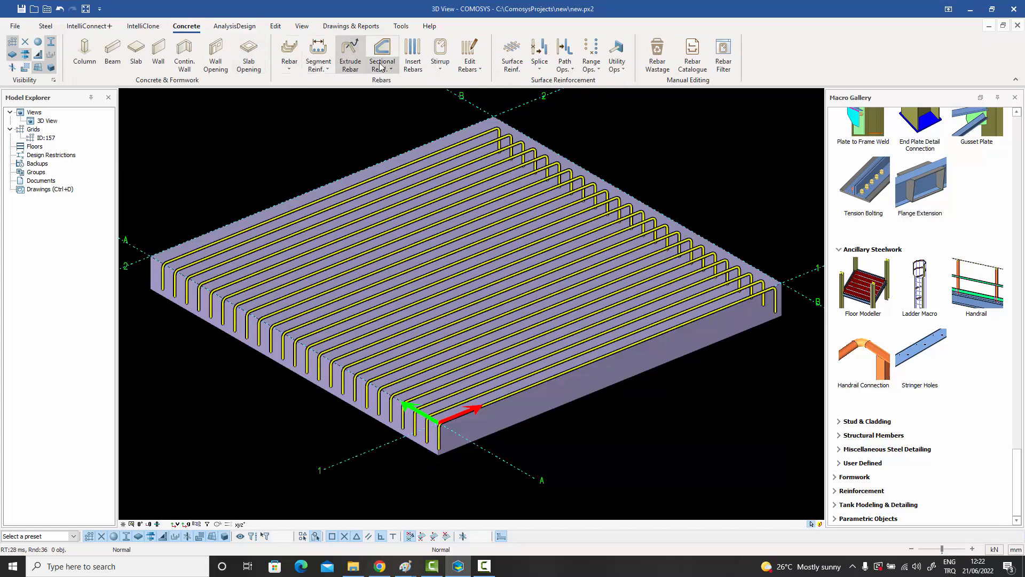